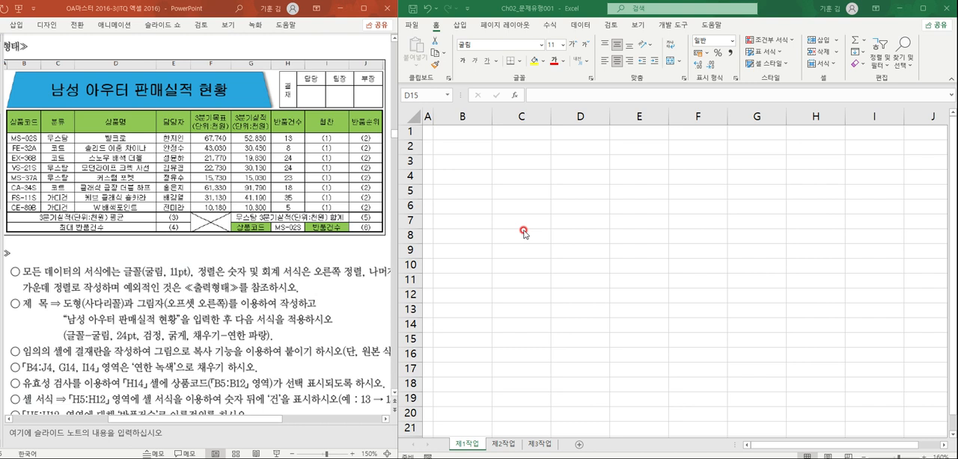
{"action": "left_click", "coordinate": [452, 176]}
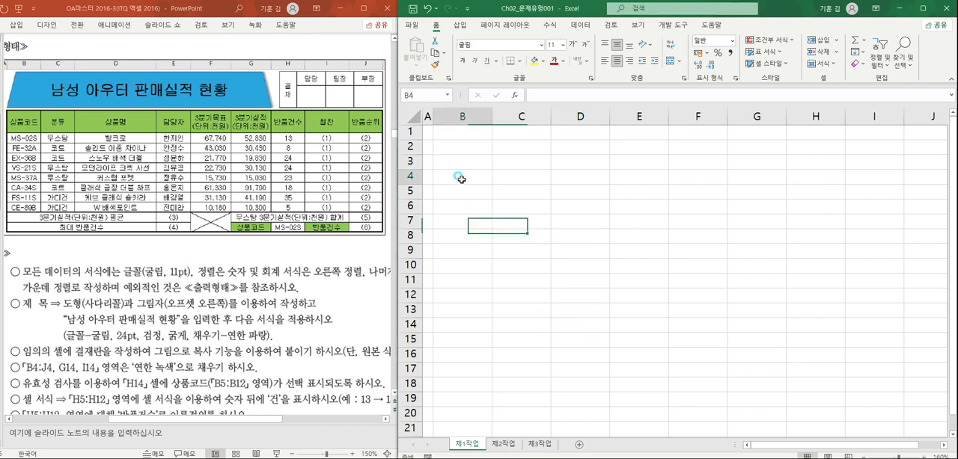
{"action": "left_click", "coordinate": [464, 159]}
{"action": "left_click", "coordinate": [472, 195]}
{"action": "left_click", "coordinate": [475, 181]}
{"action": "left_click", "coordinate": [475, 181]}
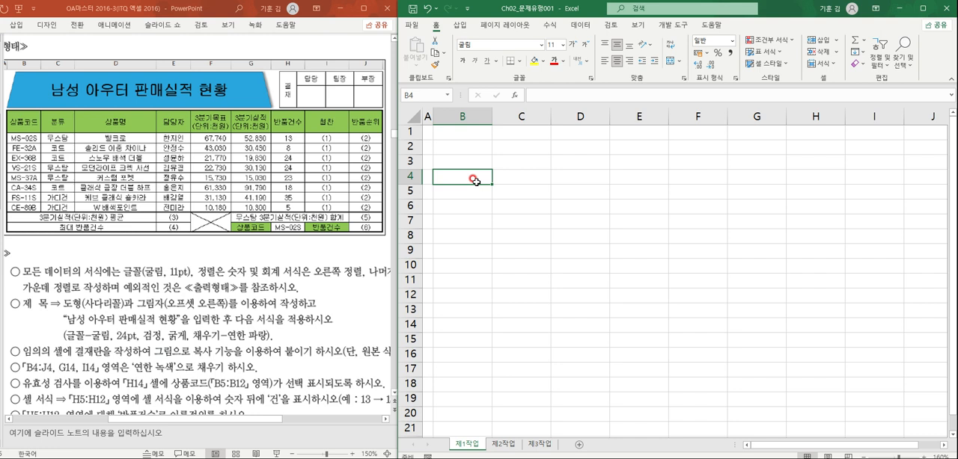
{"action": "scroll", "coordinate": [476, 181], "scroll_direction": "down", "scroll_amount": 1, "text": "ctrl"}
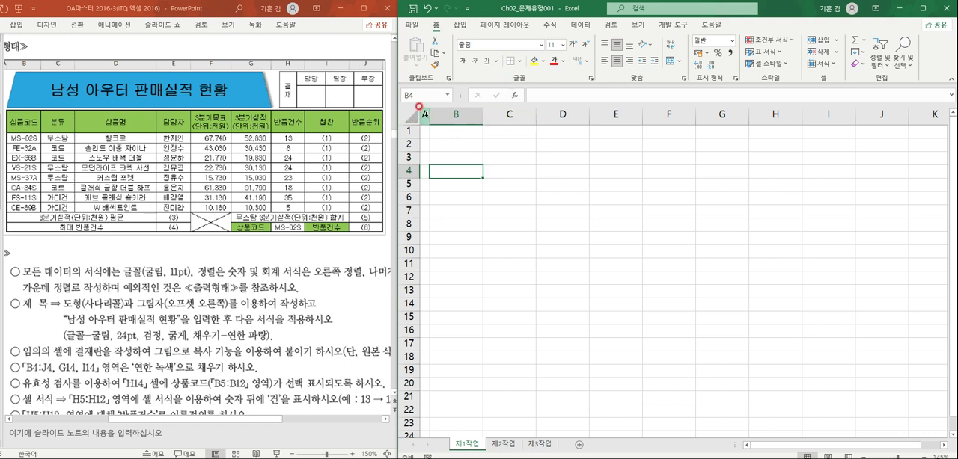
{"action": "right_click", "coordinate": [424, 113]}
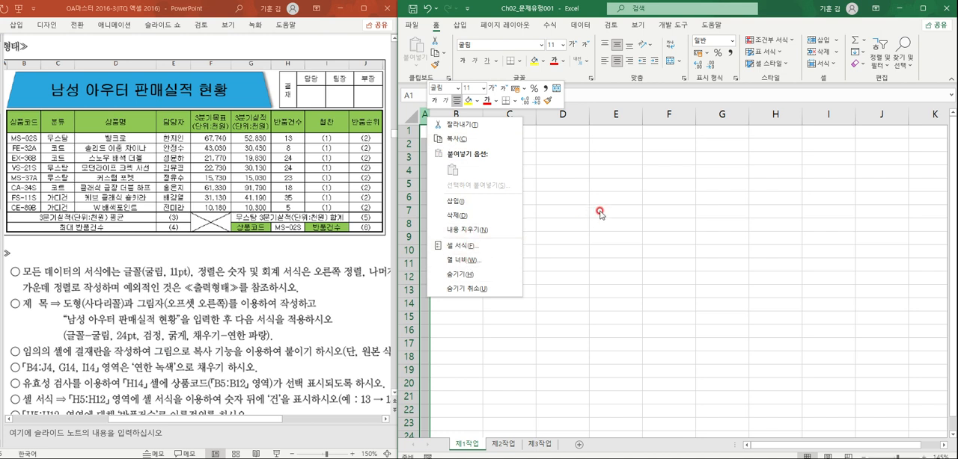
{"action": "key", "text": "Escape"}
{"action": "left_click", "coordinate": [410, 116]}
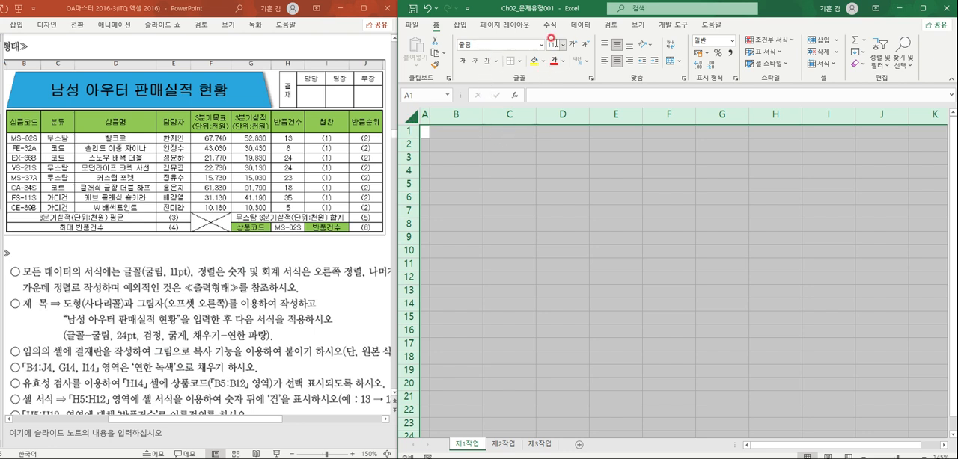
{"action": "left_click", "coordinate": [616, 61]}
{"action": "left_click", "coordinate": [570, 203]}
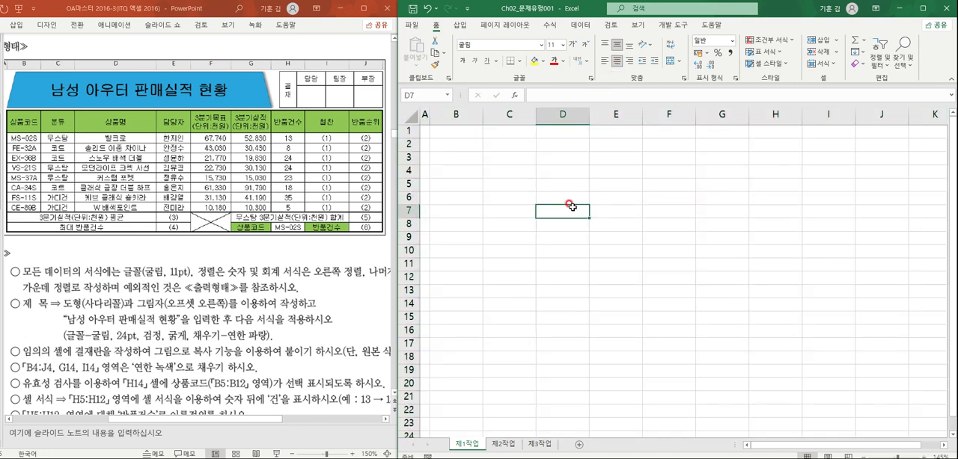
{"action": "left_click", "coordinate": [508, 448]}
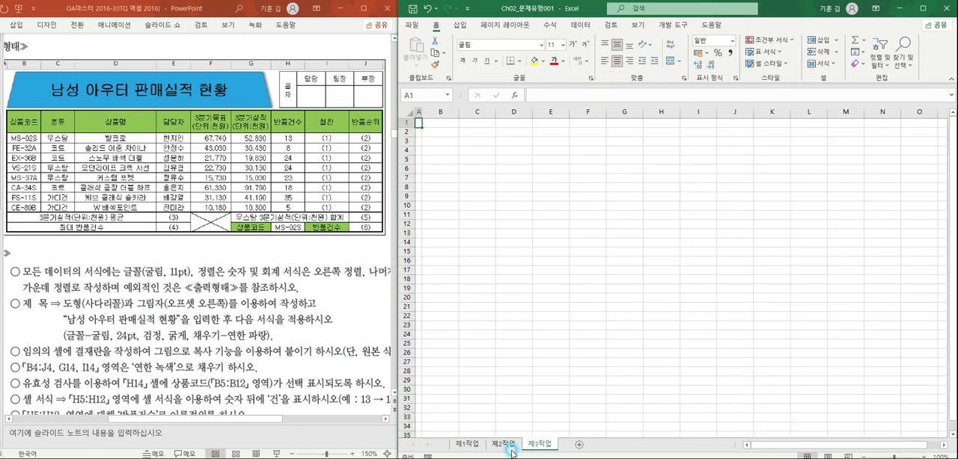
{"action": "left_click", "coordinate": [535, 446]}
{"action": "left_click", "coordinate": [555, 370]}
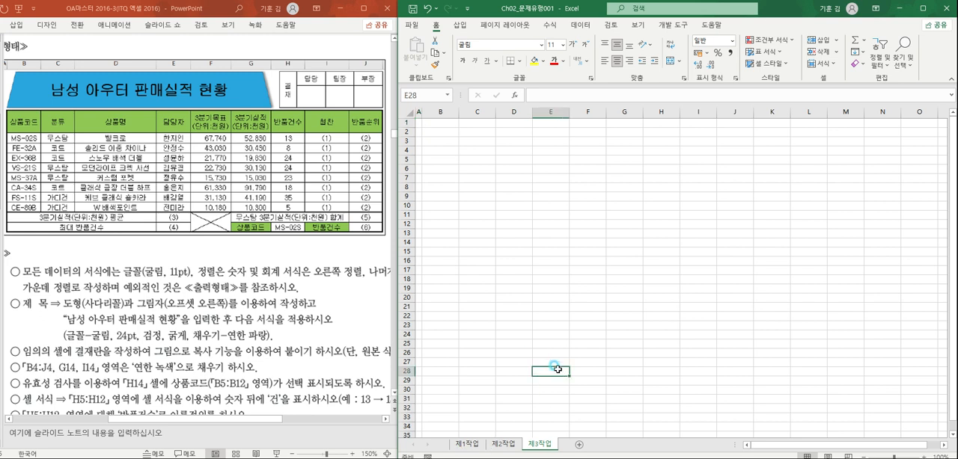
{"action": "left_click", "coordinate": [467, 444]}
{"action": "left_click_drag", "start_coordinate": [490, 185], "coordinate": [491, 171]}
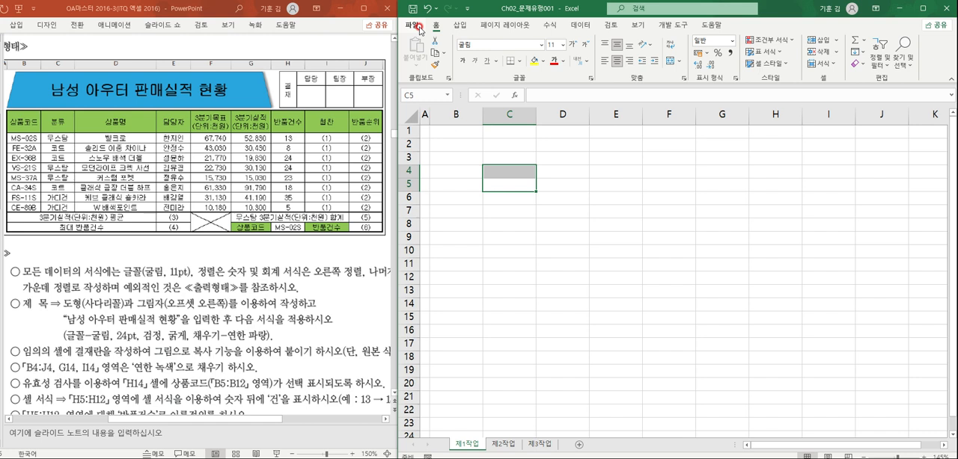
{"action": "left_click", "coordinate": [440, 170]}
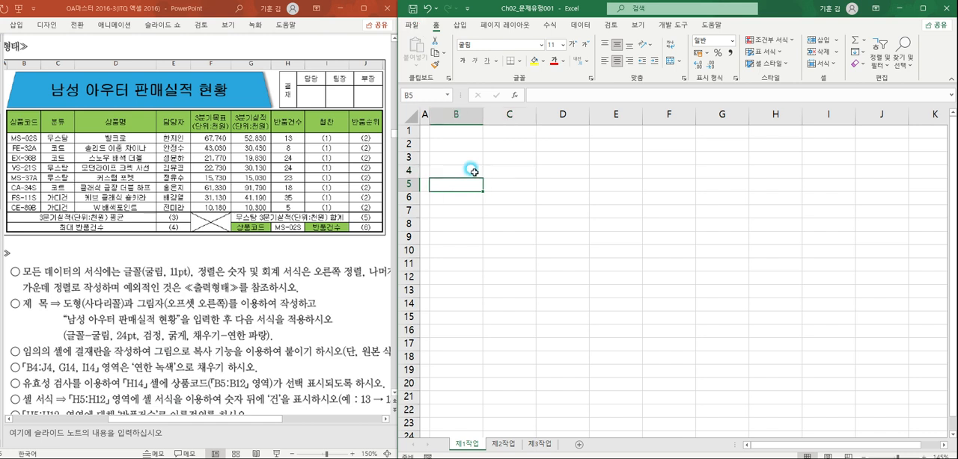
{"action": "scroll", "coordinate": [477, 153], "scroll_direction": "up", "scroll_amount": 5, "text": "ctrl"}
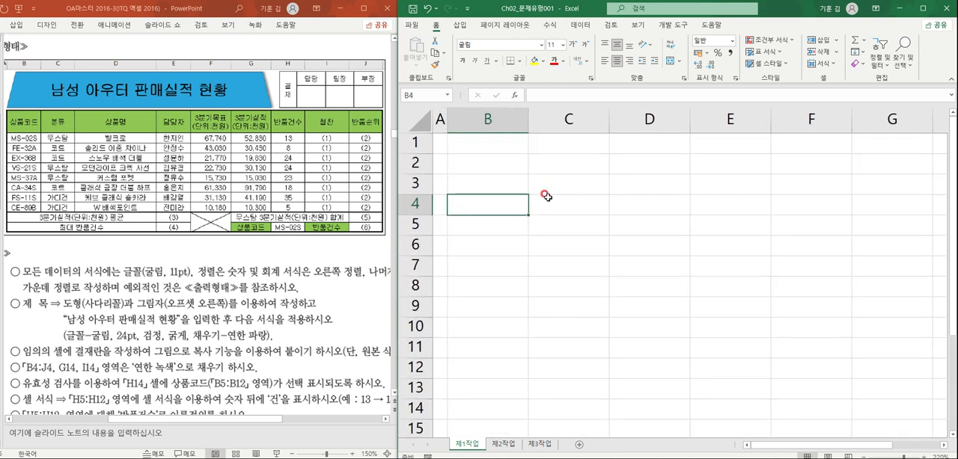
{"action": "scroll", "coordinate": [546, 198], "scroll_direction": "down", "scroll_amount": 3, "text": "ctrl"}
{"action": "scroll", "coordinate": [524, 200], "scroll_direction": "down", "scroll_amount": 1, "text": "ctrl"}
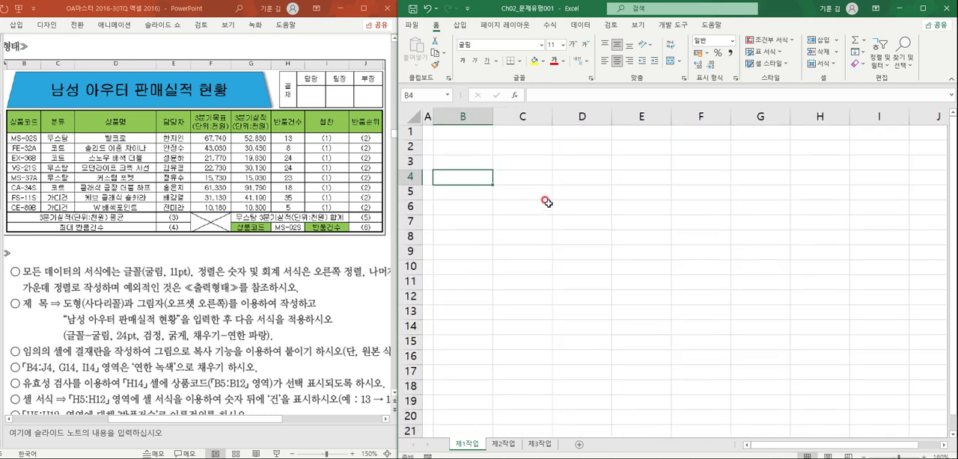
- Enter the column header 상품코드 in cell B4 of the 제1작업 sheet
{"action": "left_click", "coordinate": [466, 173]}
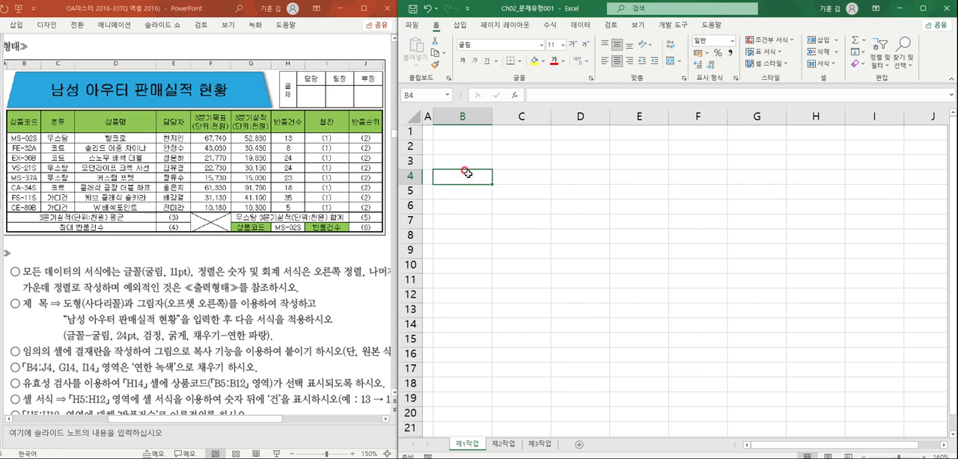
{"action": "type", "text": "tkdvna"}
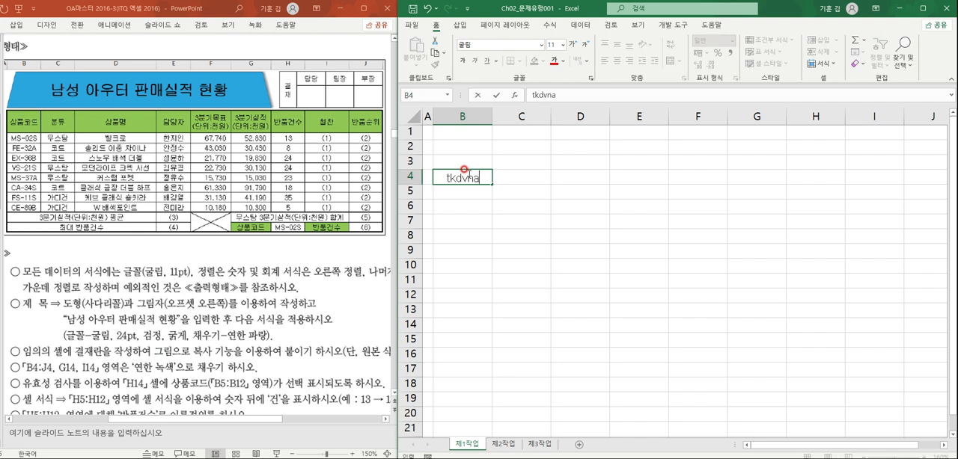
{"action": "key", "text": "BackSpace"}
{"action": "key", "text": "BackSpace"}
{"action": "key", "text": "BackSpace"}
{"action": "key", "text": "BackSpace"}
{"action": "key", "text": "BackSpace"}
{"action": "type", "text": "상품코드"}
{"action": "key", "text": "Tab"}
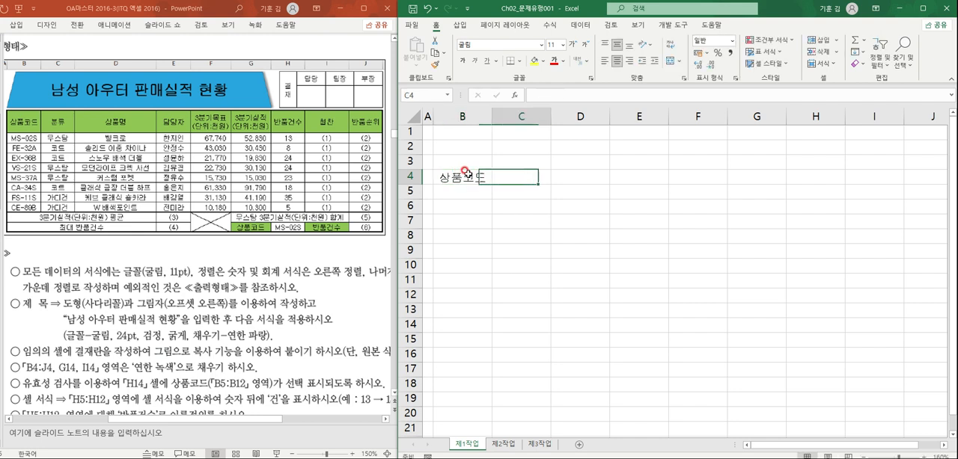
- Enter the headers 분류, 상품명 and 담당자 in cells C4 to E4
{"action": "type", "text": "분류"}
{"action": "key", "text": "Tab"}
{"action": "type", "text": "상품명"}
{"action": "key", "text": "Tab"}
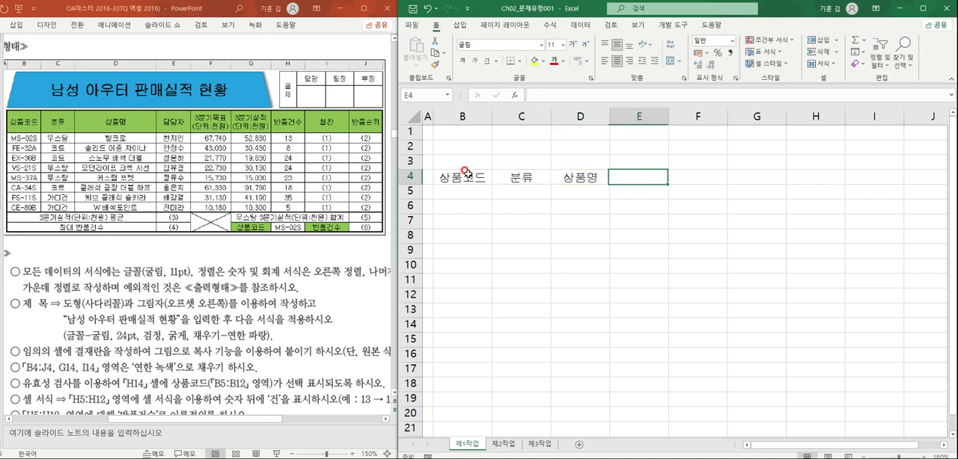
{"action": "type", "text": "담다"}
{"action": "type", "text": "당자"}
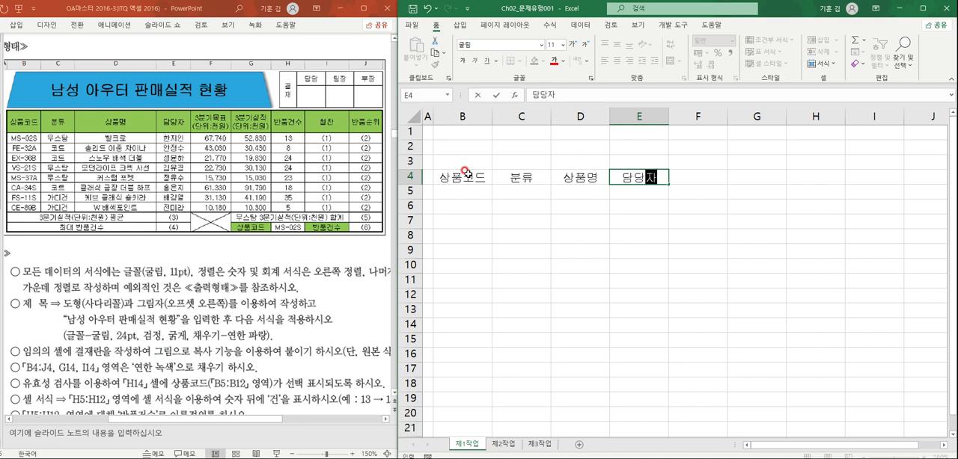
{"action": "key", "text": "Tab"}
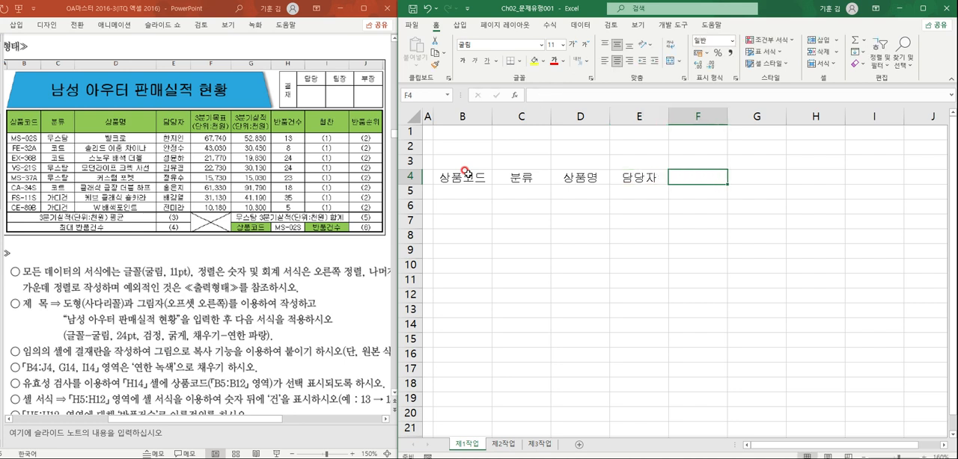
- Enter the two-line header 3분기목표 over (단위:천원) in cell F4
{"action": "type", "text": "3분기목표"}
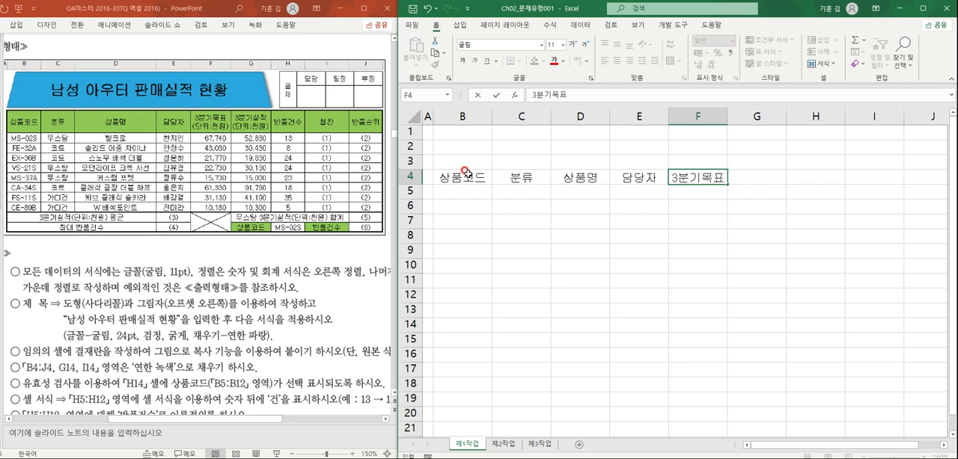
{"action": "key", "text": "alt+Return"}
{"action": "type", "text": "(단위:"}
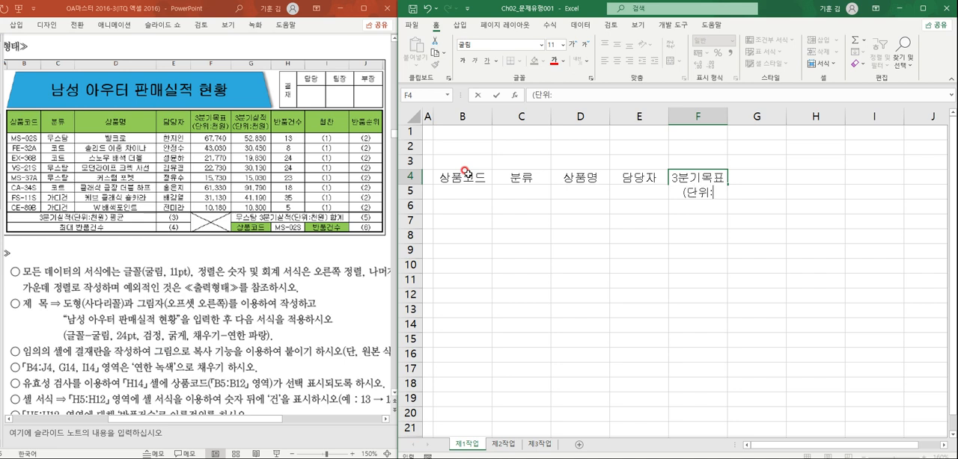
{"action": "type", "text": "ㅊ천원)"}
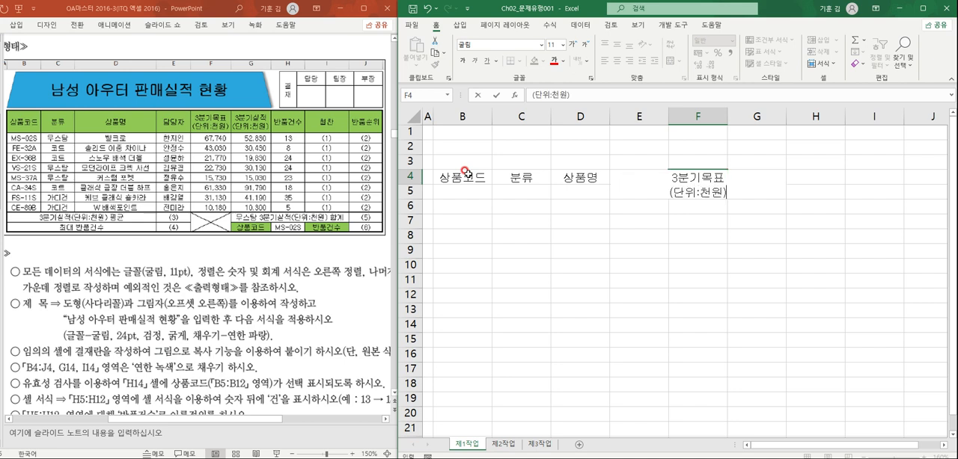
{"action": "key", "text": "Tab"}
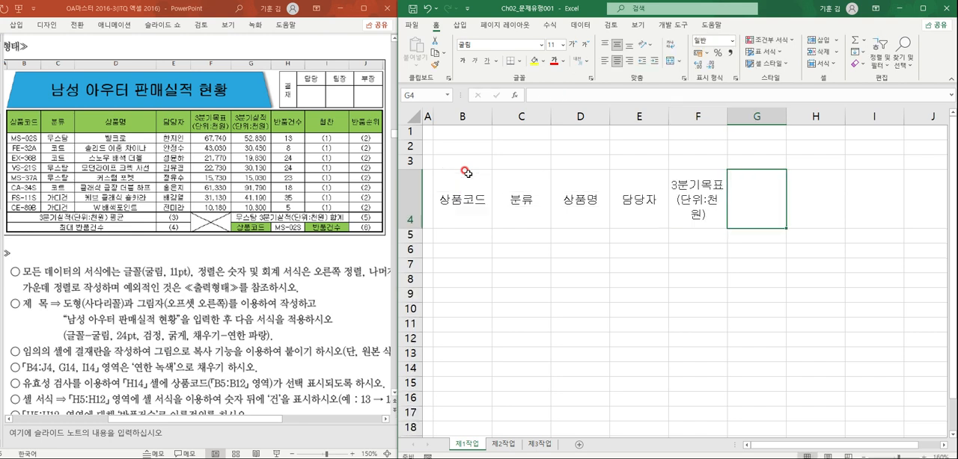
- Enter the two-line header 3분기실적 over (단위:천원) in cell G4
{"action": "type", "text": "3분기실적"}
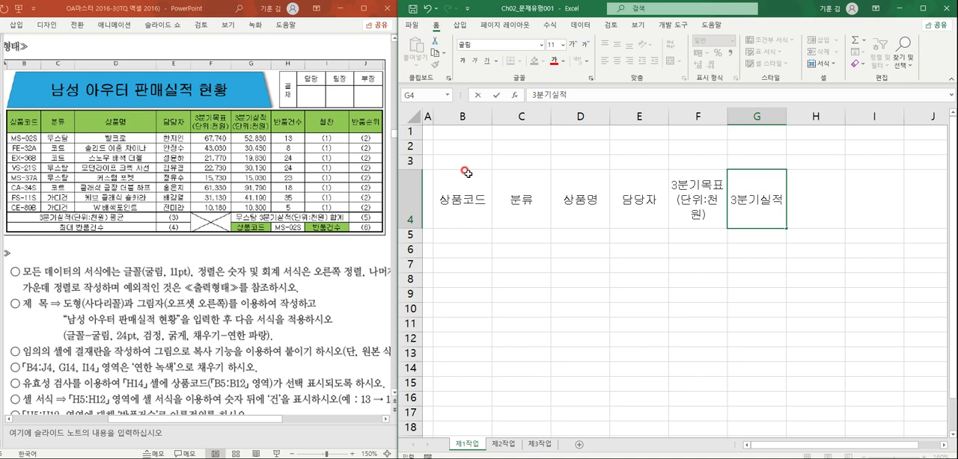
{"action": "key", "text": "alt+Return"}
{"action": "type", "text": "(단위"}
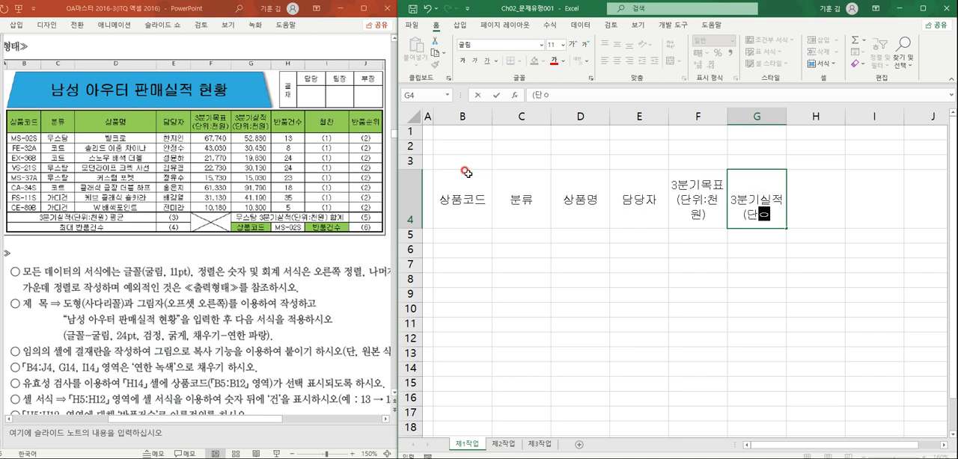
{"action": "type", "text": ":천원"}
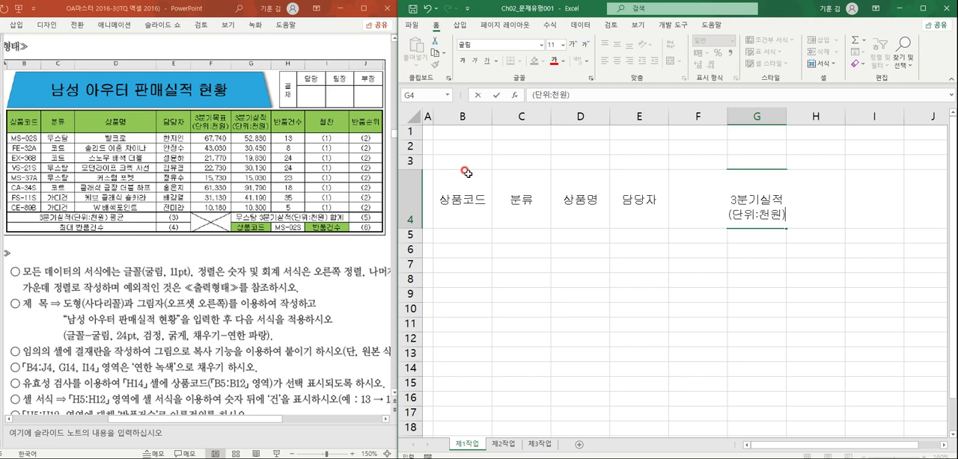
{"action": "key", "text": "Tab"}
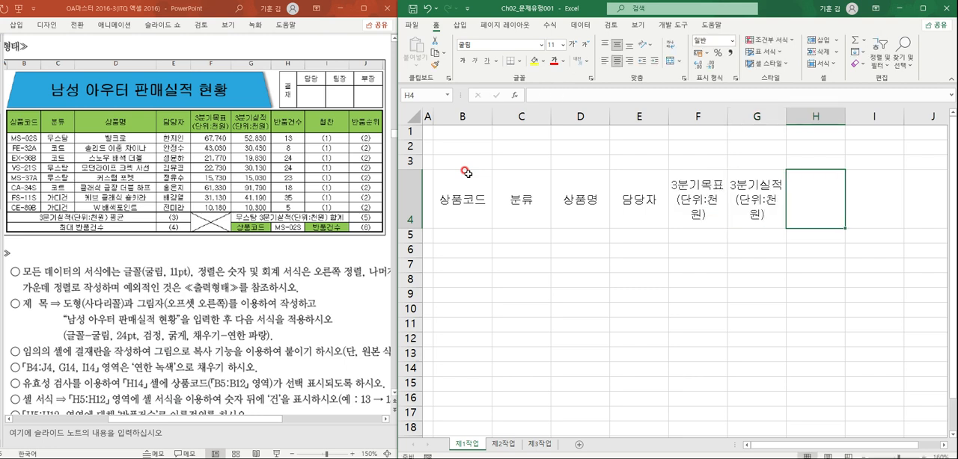
- Complete the header row with 반품건수, 협찬 and 반품순위 in cells H4 to J4
{"action": "type", "text": "반품건수"}
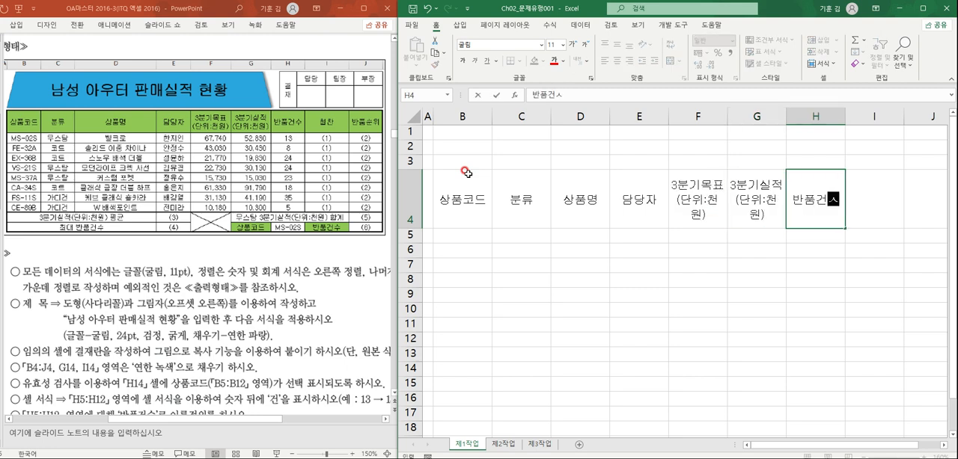
{"action": "key", "text": "Tab"}
{"action": "type", "text": "협찬"}
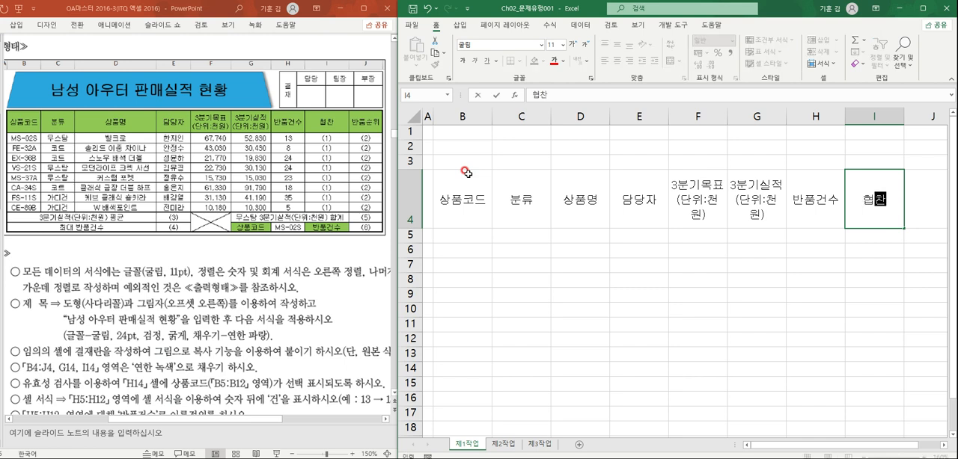
{"action": "key", "text": "Tab"}
{"action": "type", "text": "반품순위"}
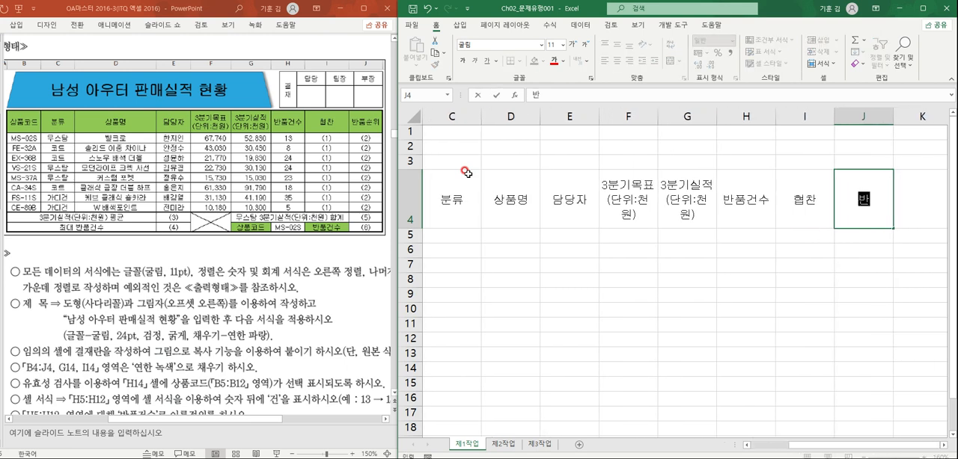
- Enter the first product code, MS-02S, in cell B5 under 상품코드
{"action": "key", "text": "Left"}
{"action": "key", "text": "Left"}
{"action": "key", "text": "Left"}
{"action": "key", "text": "Left"}
{"action": "key", "text": "Left"}
{"action": "key", "text": "Left"}
{"action": "key", "text": "Left"}
{"action": "key", "text": "Left"}
{"action": "key", "text": "Left"}
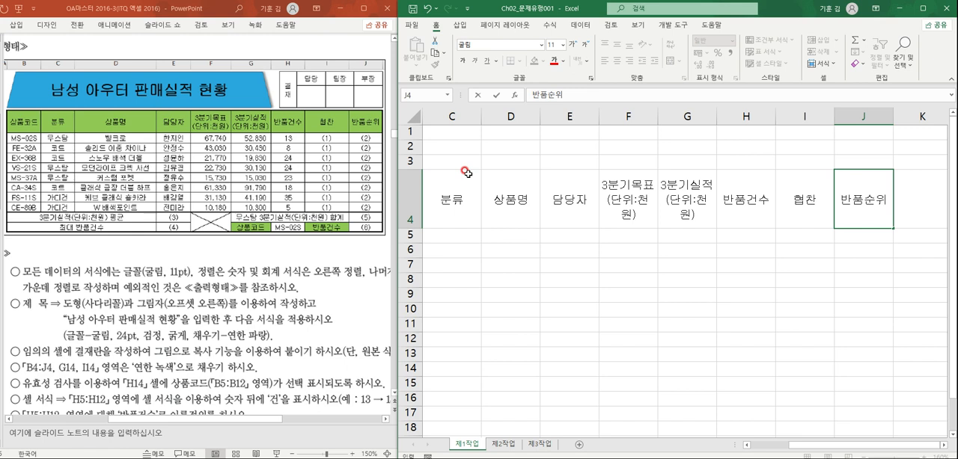
{"action": "key", "text": "Right"}
{"action": "key", "text": "Down"}
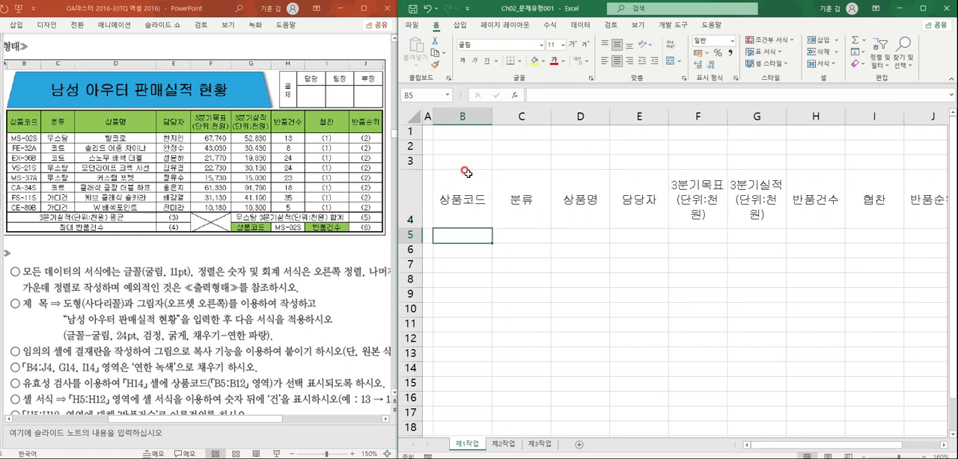
{"action": "type", "text": "MS"}
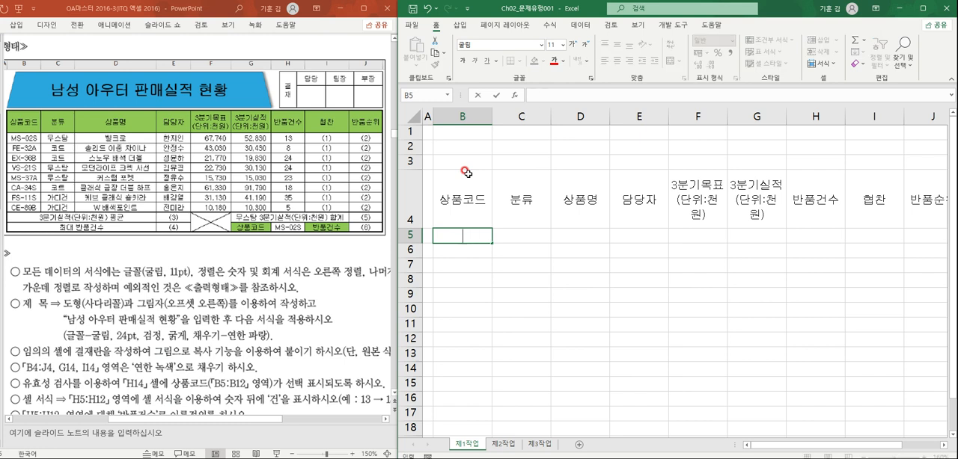
{"action": "type", "text": "-02S"}
{"action": "key", "text": "Return"}
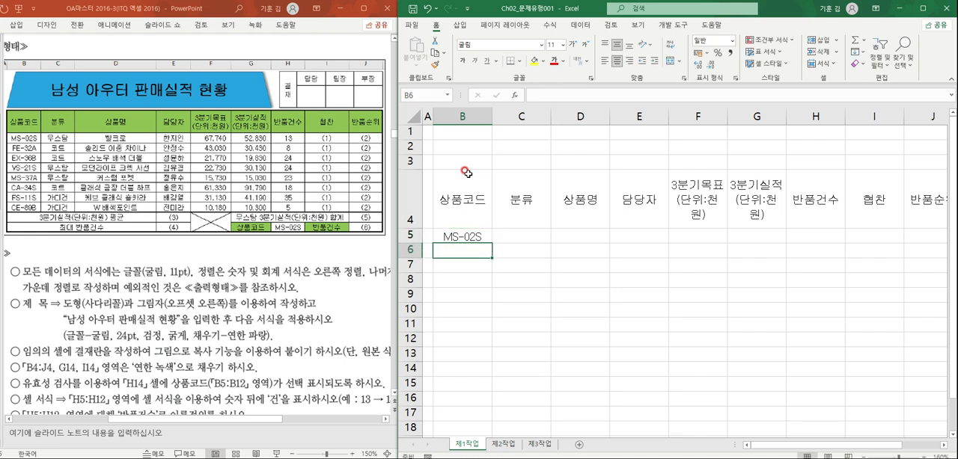
- Enter the product codes FE-32A and EX-36B in cells B6 and B7
{"action": "type", "text": "FE-32A"}
{"action": "key", "text": "Return"}
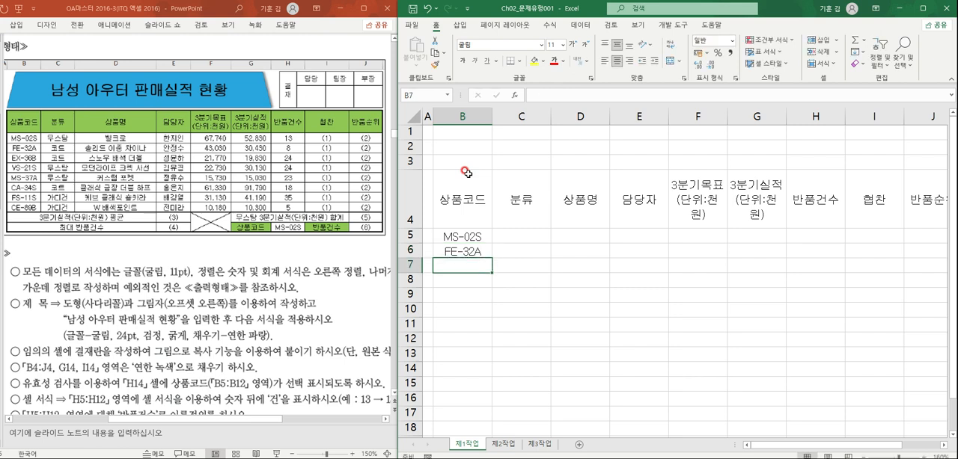
{"action": "type", "text": "EX"}
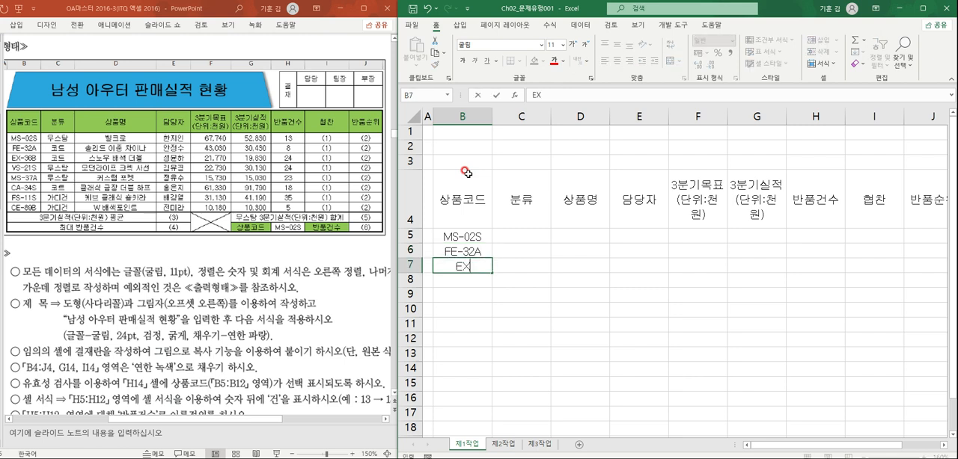
{"action": "type", "text": "-36B"}
{"action": "key", "text": "Return"}
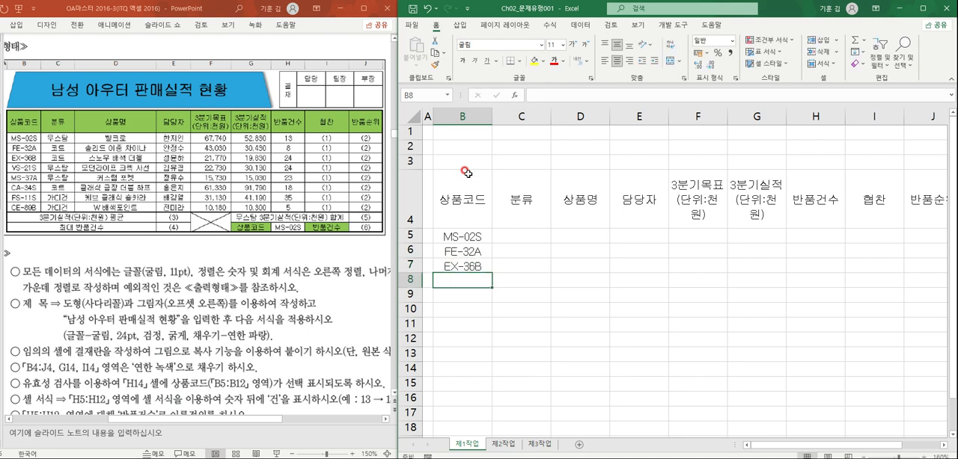
- Enter the product codes VS-21S and MS-37A in cells B8 and B9
{"action": "type", "text": "VS"}
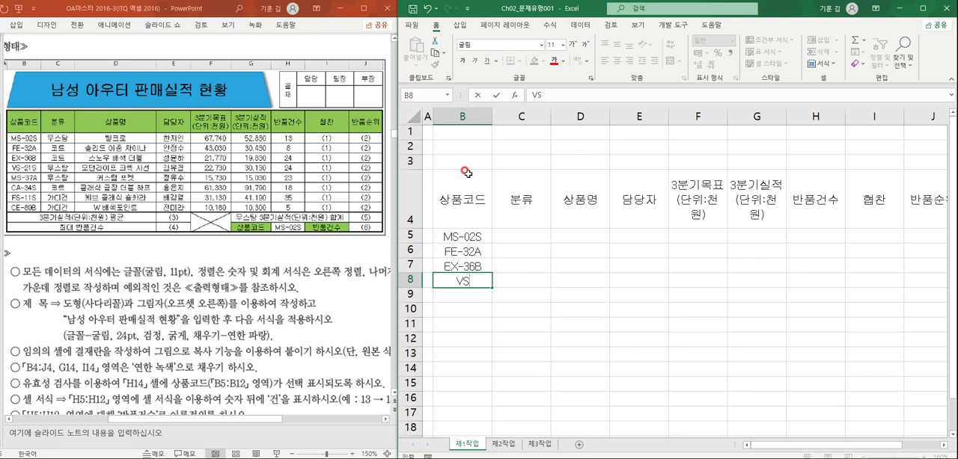
{"action": "type", "text": "-21S"}
{"action": "key", "text": "Return"}
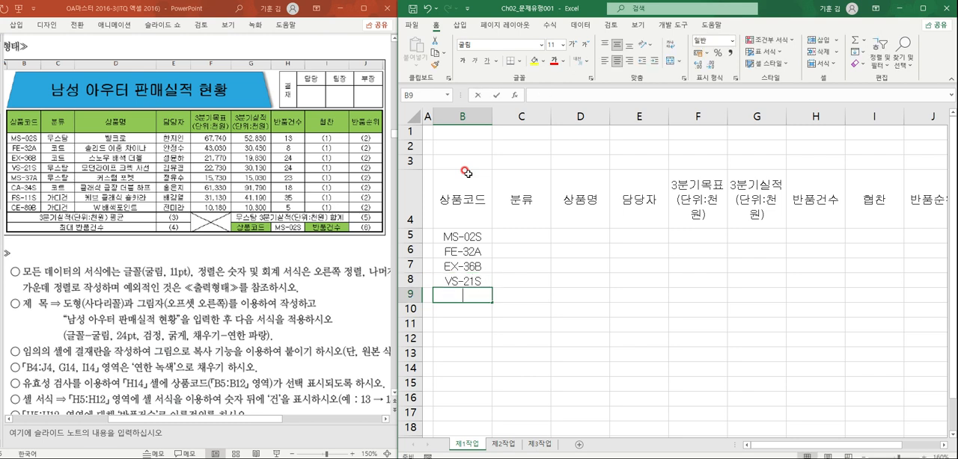
{"action": "type", "text": "MS-3"}
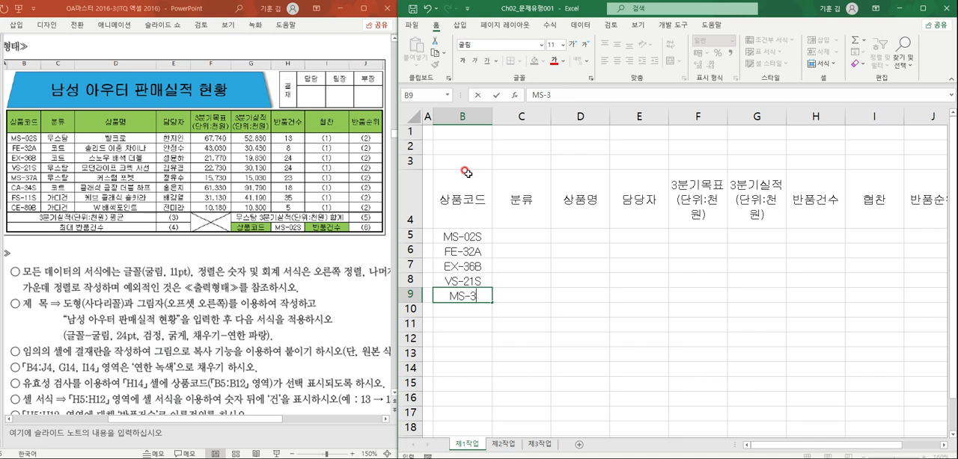
{"action": "type", "text": "7A"}
{"action": "key", "text": "Return"}
- Complete the 상품코드 column with CA-34S, FS-11S and CE-89B in cells B10 to B12
{"action": "type", "text": "CA-"}
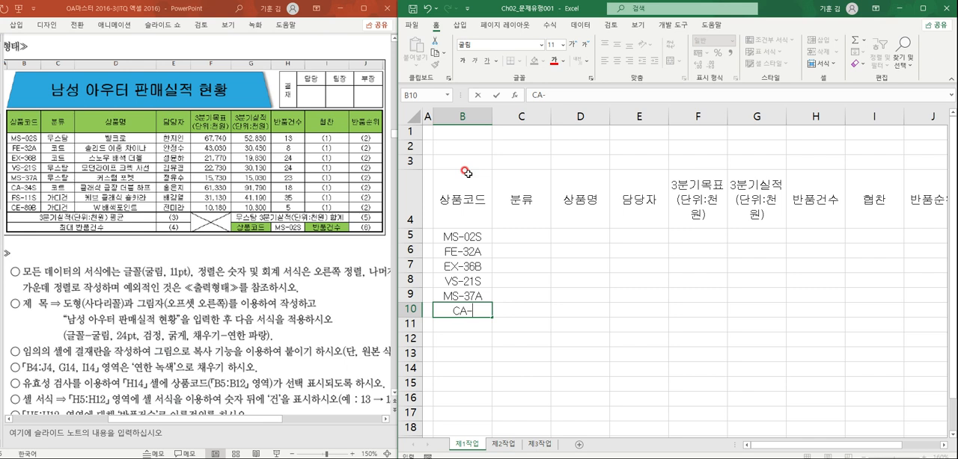
{"action": "type", "text": "34S"}
{"action": "key", "text": "Return"}
{"action": "type", "text": "FS-11S"}
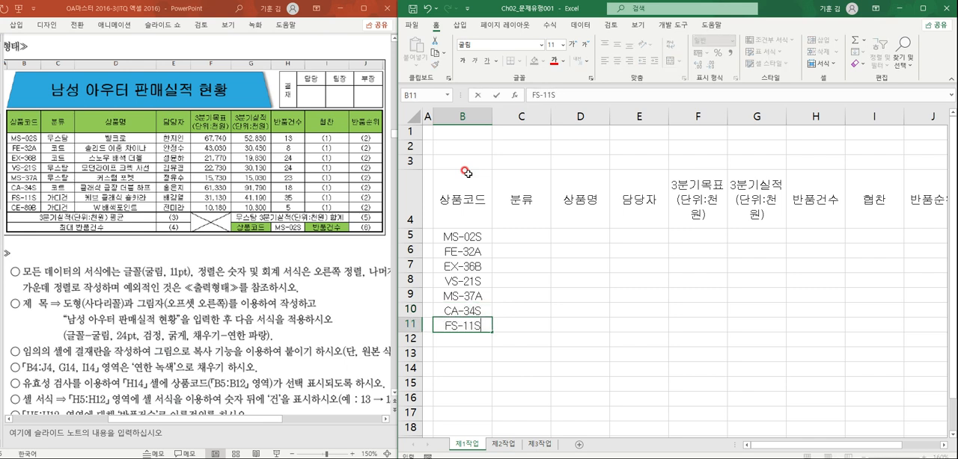
{"action": "key", "text": "Return"}
{"action": "type", "text": "C"}
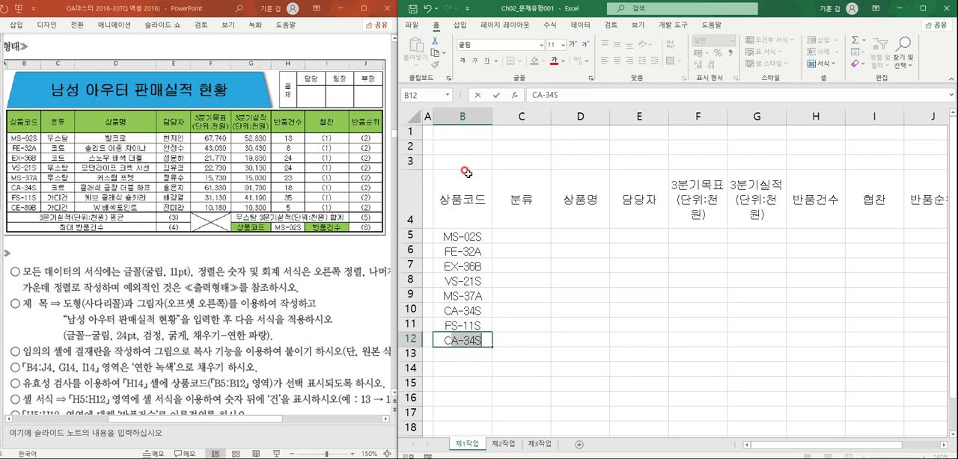
{"action": "type", "text": "E-89B"}
{"action": "key", "text": "Tab"}
- Fill the 분류 cells C5 to C7 with 무스탕, 코트 and 코트
{"action": "key", "text": "Up"}
{"action": "key", "text": "Up"}
{"action": "key", "text": "Up"}
{"action": "key", "text": "Up"}
{"action": "key", "text": "Up"}
{"action": "key", "text": "Up"}
{"action": "key", "text": "Up"}
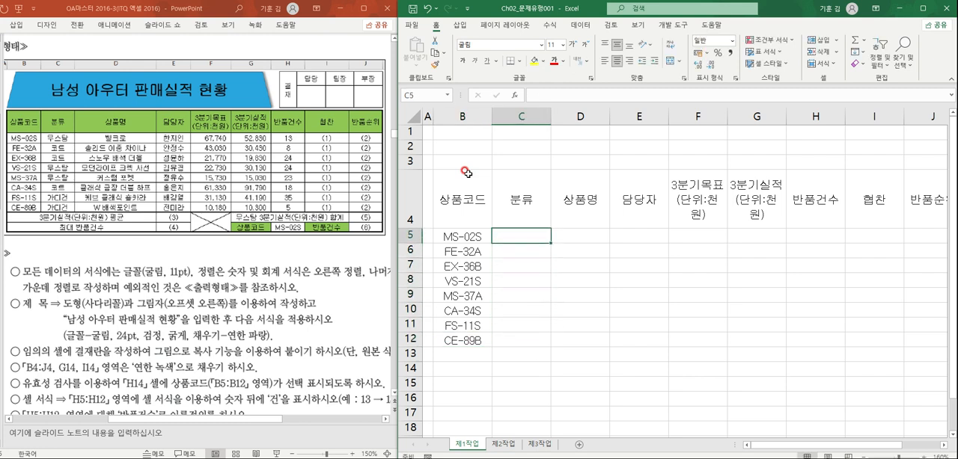
{"action": "type", "text": "무스탕"}
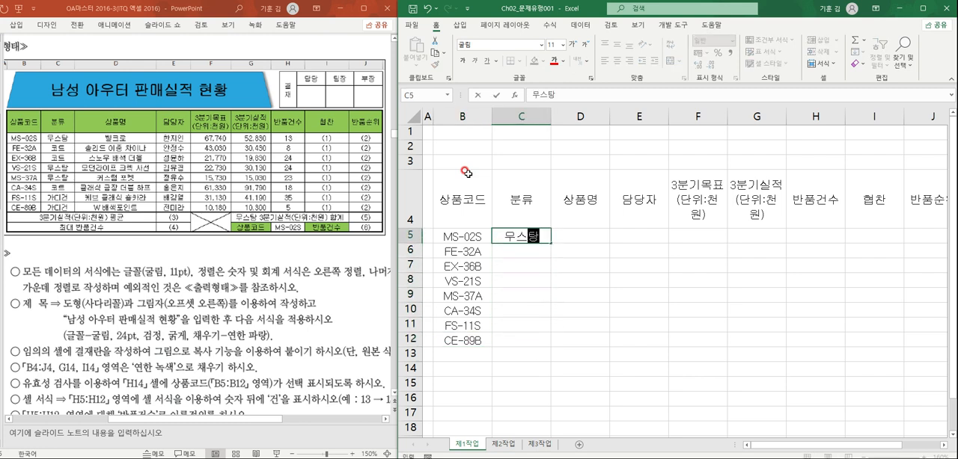
{"action": "key", "text": "Return"}
{"action": "type", "text": "코트"}
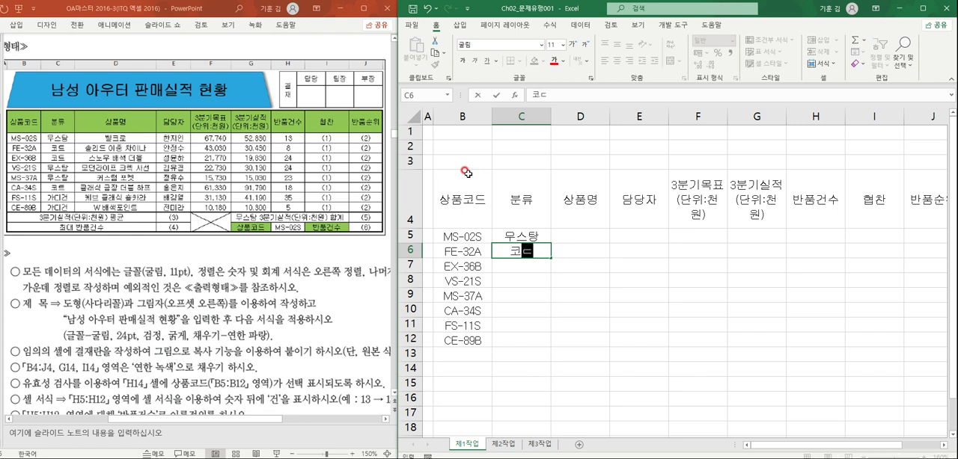
{"action": "key", "text": "Return"}
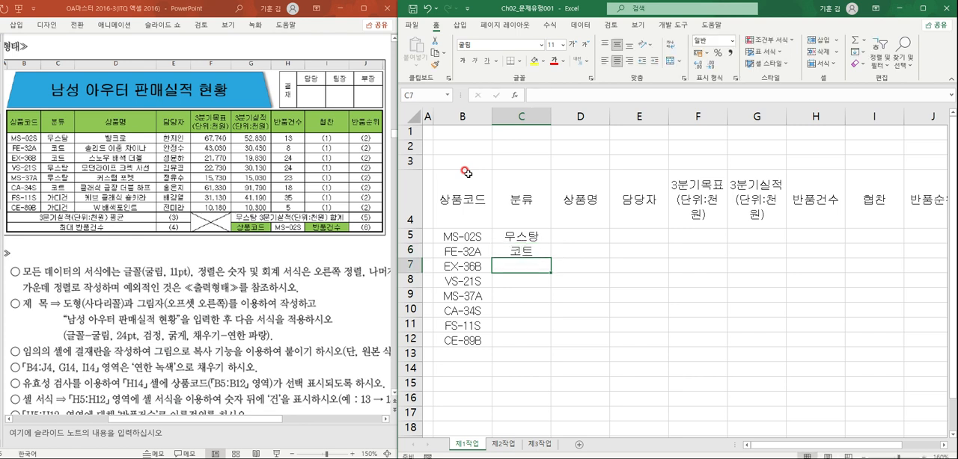
{"action": "type", "text": "코트"}
{"action": "key", "text": "Return"}
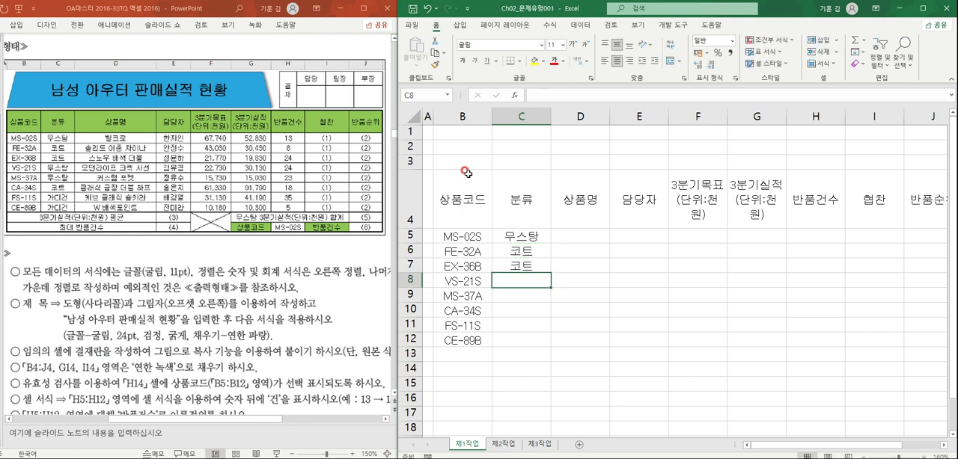
- Fill the 분류 cells C8 to C10 with 무스탕, 무스탕 and 코트
{"action": "type", "text": "무스탕"}
{"action": "key", "text": "Return"}
{"action": "type", "text": "무스탕"}
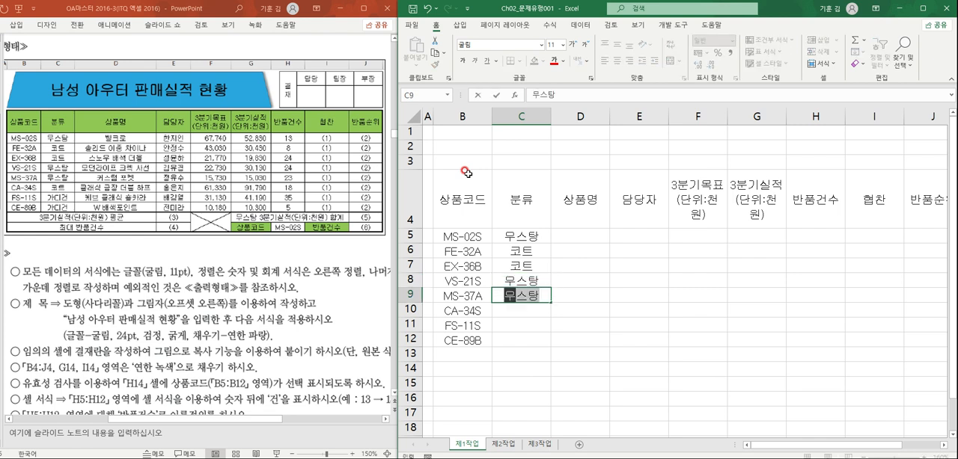
{"action": "key", "text": "Return"}
{"action": "type", "text": "코트"}
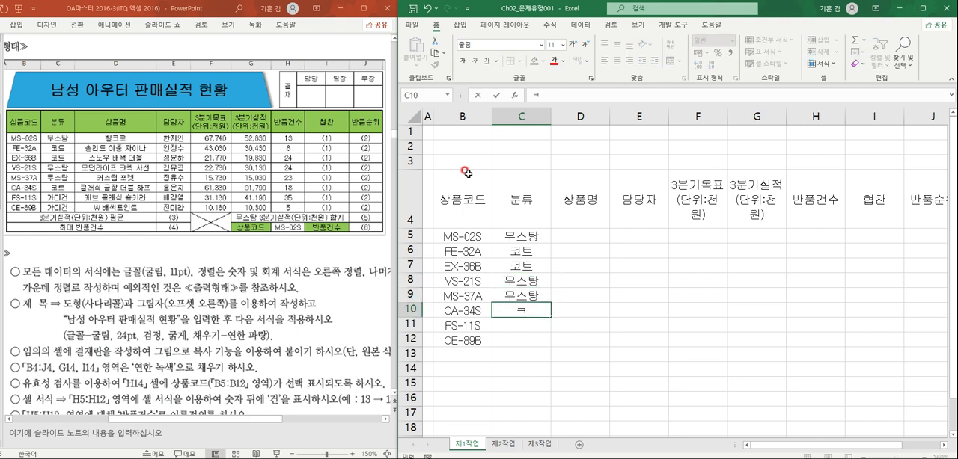
{"action": "key", "text": "Return"}
- Complete the 분류 column with 가디건 in cells C11 and C12
{"action": "type", "text": "건"}
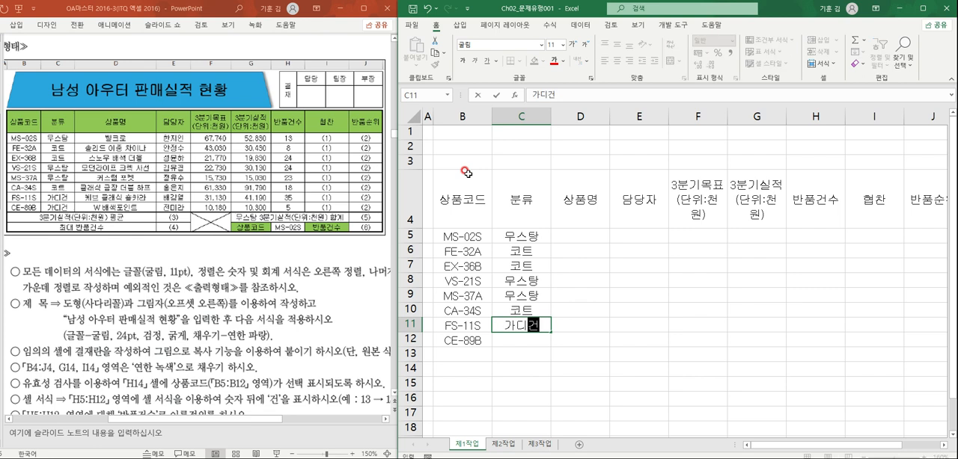
{"action": "key", "text": "Return"}
{"action": "type", "text": "가디건"}
{"action": "key", "text": "Tab"}
- Enter the product names 벨크로 and 솔리드 이중 차이나 in cells D5 and D6 under 상품명
{"action": "key", "text": "Up"}
{"action": "key", "text": "Up"}
{"action": "key", "text": "Up"}
{"action": "key", "text": "Up"}
{"action": "key", "text": "Up"}
{"action": "key", "text": "Up"}
{"action": "key", "text": "Up"}
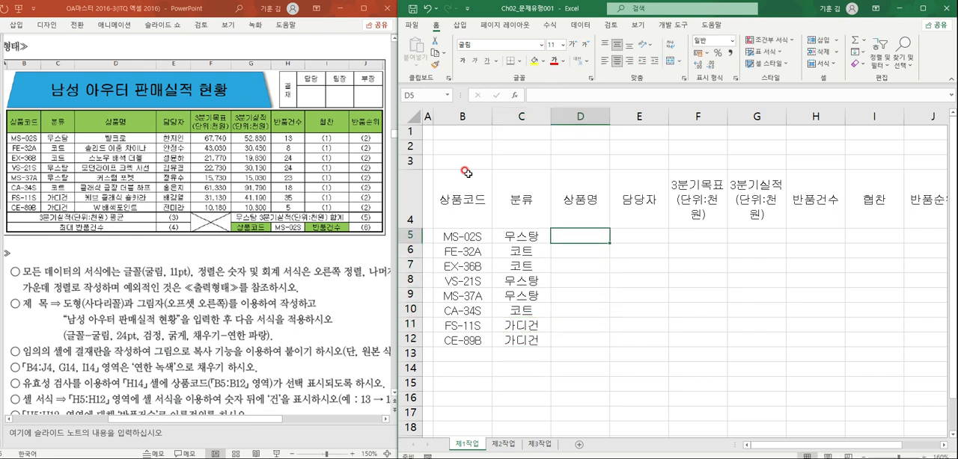
{"action": "type", "text": "벨크로"}
{"action": "key", "text": "Return"}
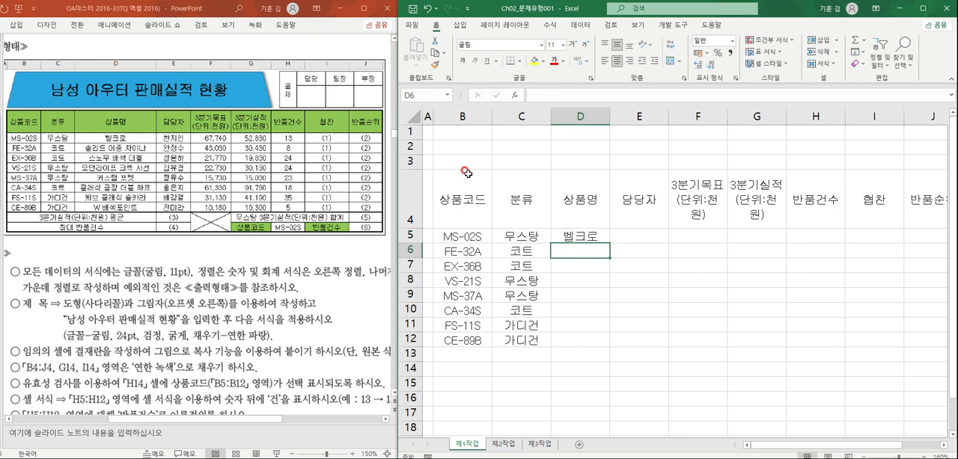
{"action": "type", "text": "솔리드 이중 창"}
{"action": "type", "text": "이나"}
{"action": "key", "text": "Return"}
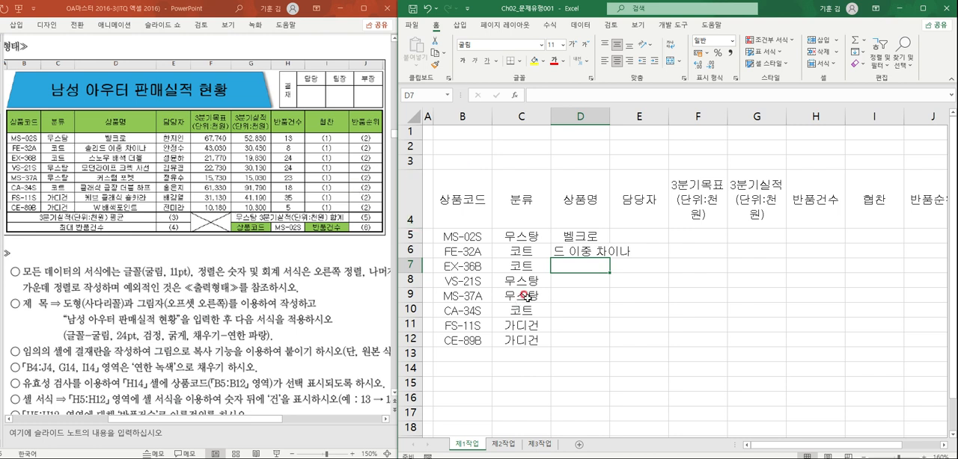
- Widen column D for the product names and auto-fit columns F and G to their two-line headers
{"action": "left_click", "coordinate": [561, 252]}
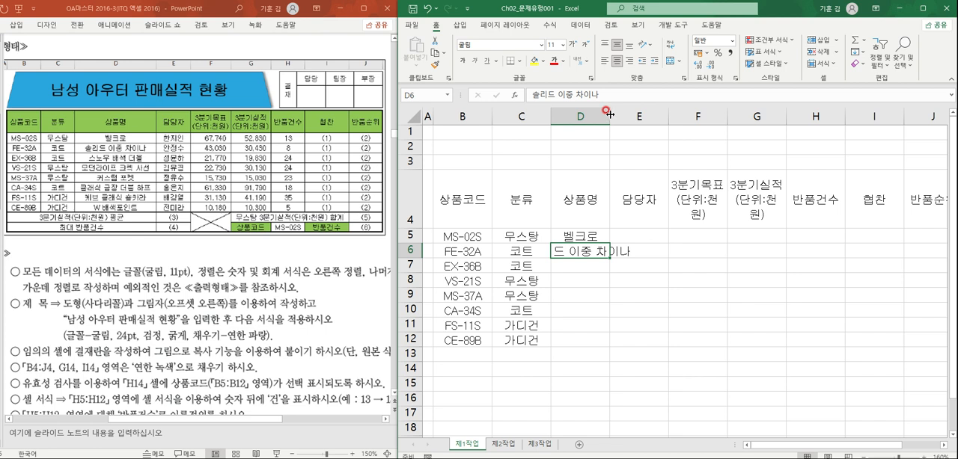
{"action": "double_click", "coordinate": [610, 113]}
{"action": "left_click", "coordinate": [791, 114]}
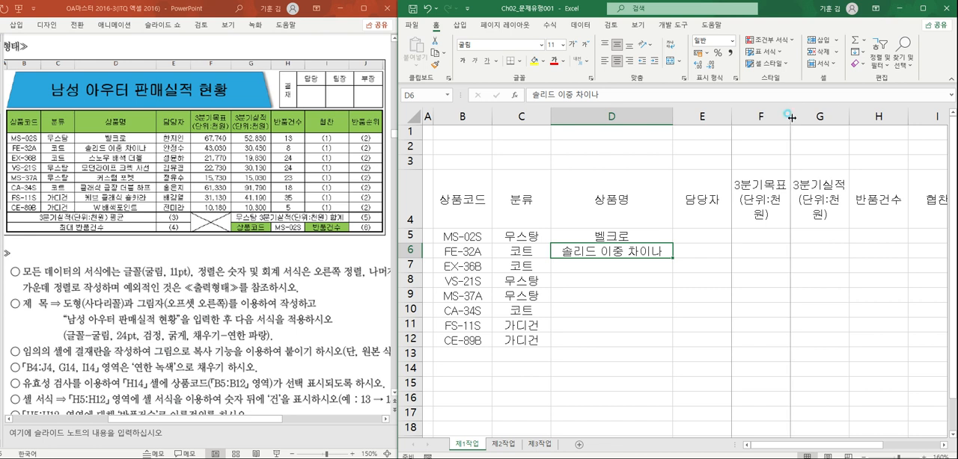
{"action": "double_click", "coordinate": [791, 117]}
{"action": "double_click", "coordinate": [850, 117]}
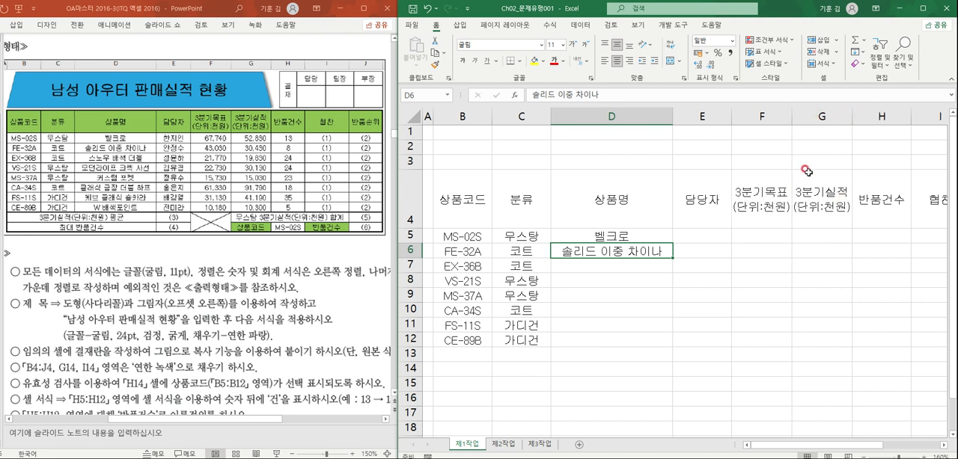
- Enter the product name 스노우 배색더블 in cell D7
{"action": "left_click", "coordinate": [598, 268]}
{"action": "type", "text": "스노누"}
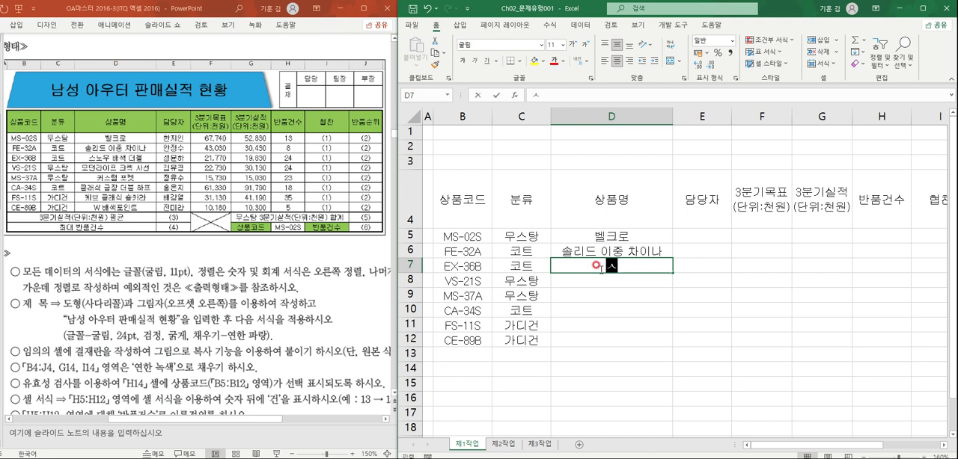
{"action": "type", "text": "우 "}
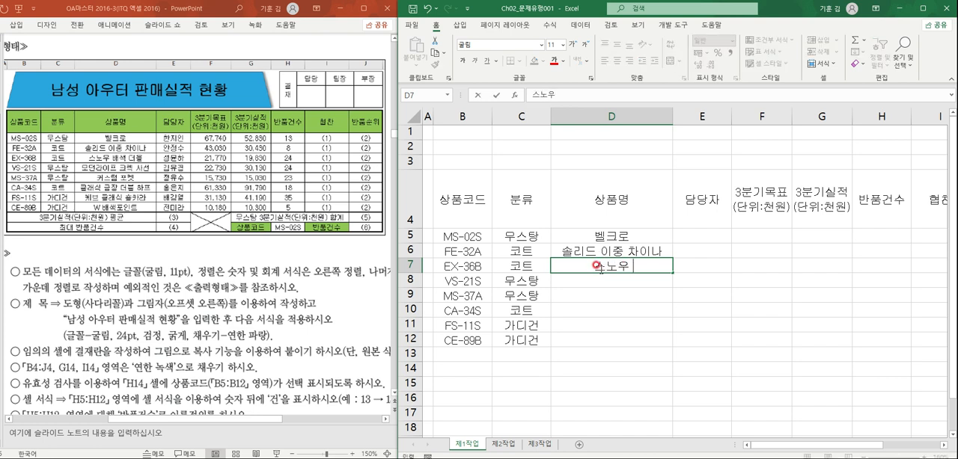
{"action": "type", "text": "배색더블"}
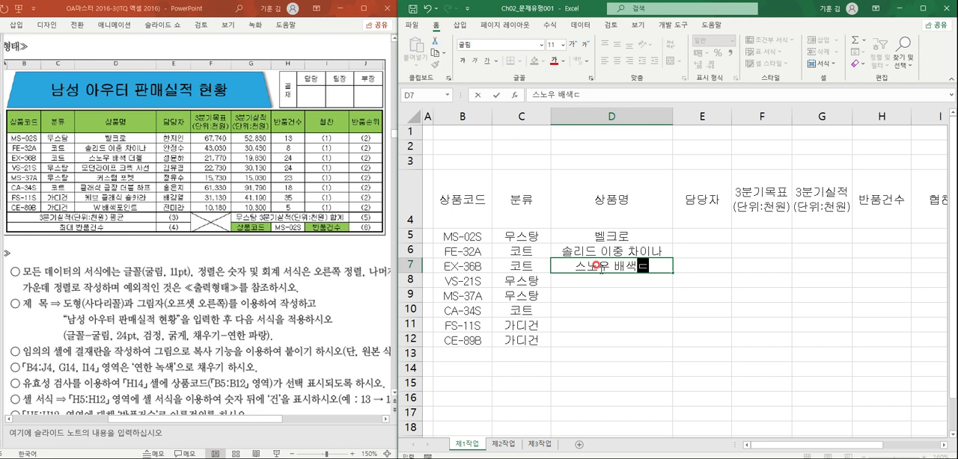
{"action": "key", "text": "Return"}
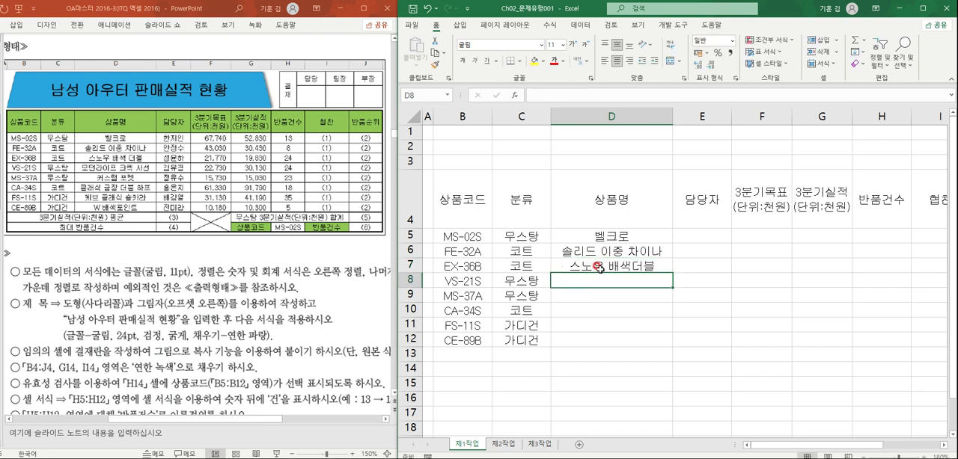
- Enter the product names 모던라이프 크랙 사선 and 커스텀 포켓 in cells D8 and D9
{"action": "type", "text": "모던라이프 "}
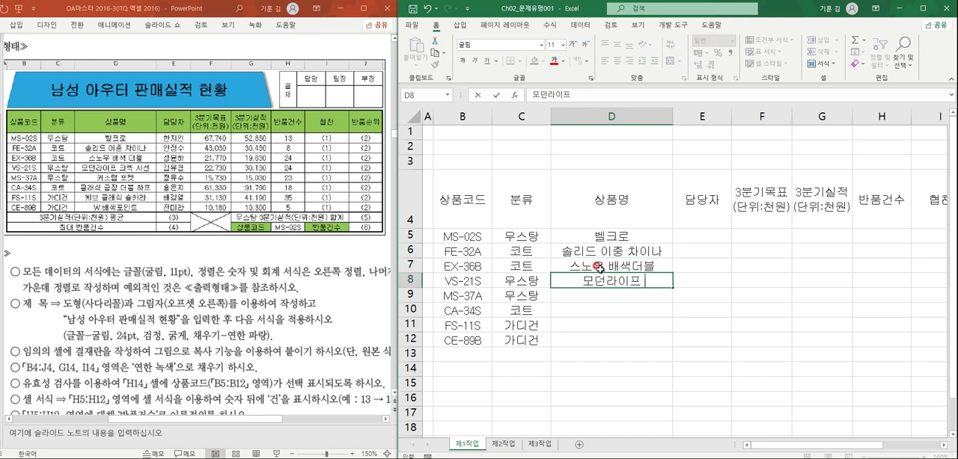
{"action": "type", "text": "ㅋ크랙 사선"}
{"action": "key", "text": "Return"}
{"action": "type", "text": "ㅋ커스텀 포케"}
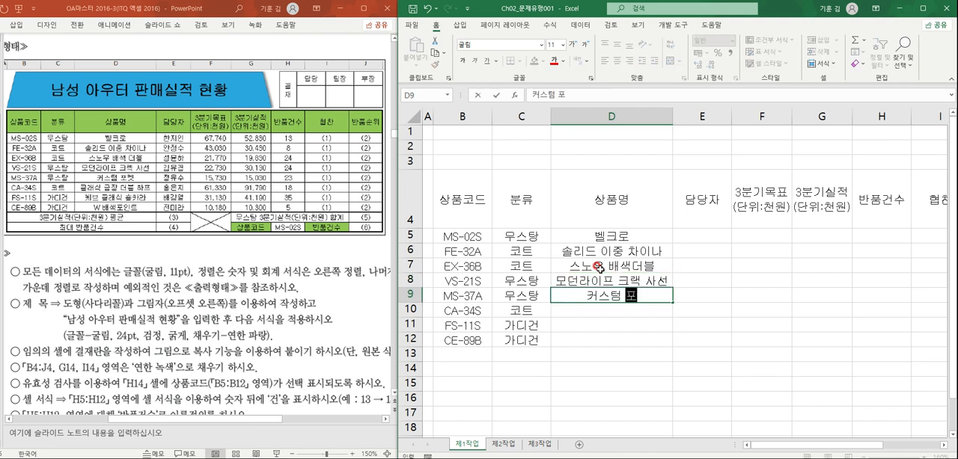
{"action": "type", "text": "ㅅ"}
{"action": "key", "text": "Return"}
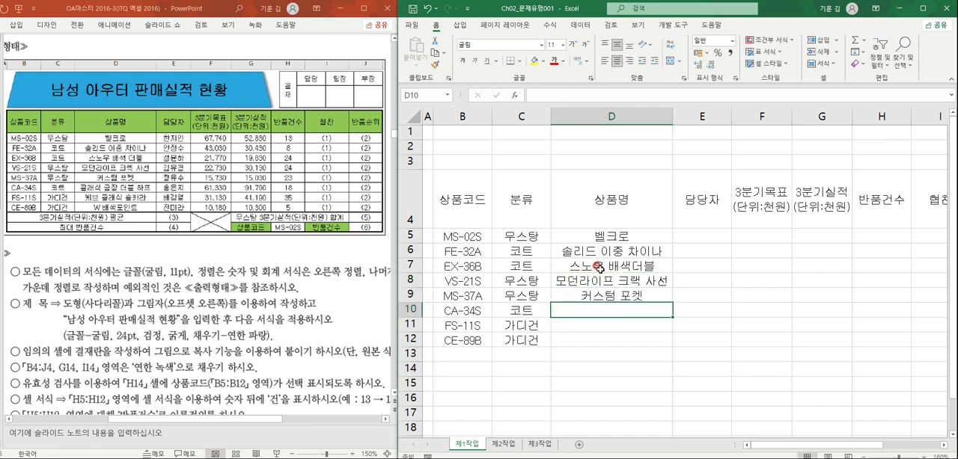
- Enter the product name 클래식 금장 더블 하프 in cell D10
{"action": "type", "text": "클래식 급"}
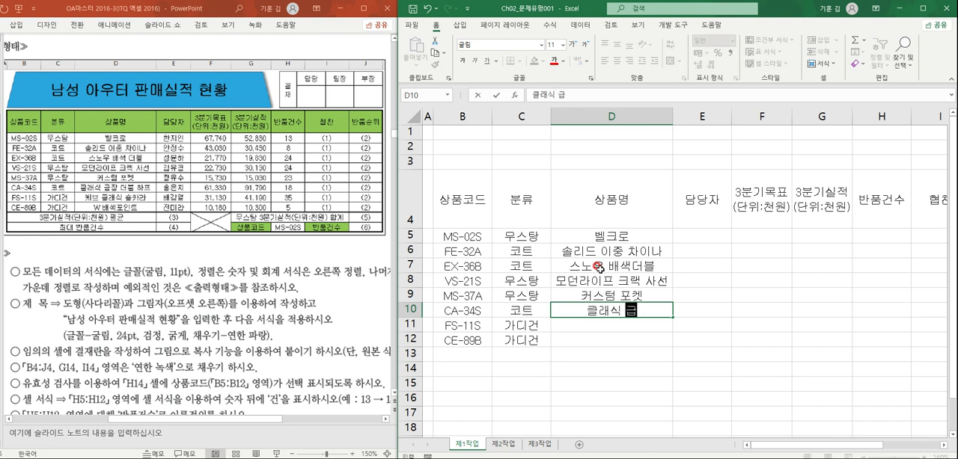
{"action": "type", "text": "금장 "}
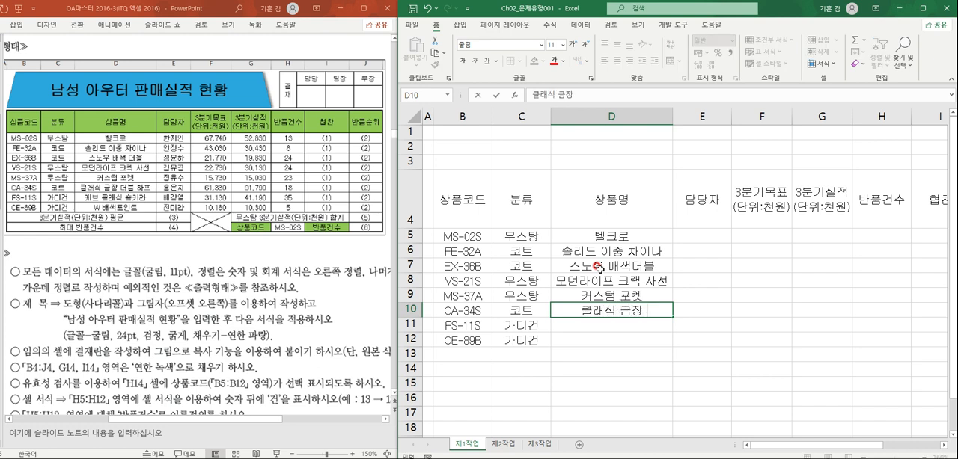
{"action": "type", "text": "더블 하프"}
{"action": "key", "text": "Return"}
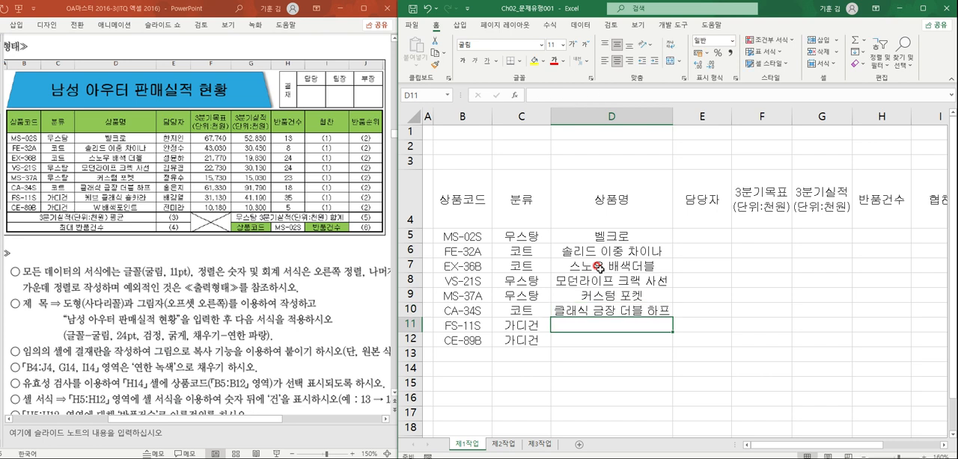
- Enter the product names 케브 클래식 숄카라 and W배색포인트 in cells D11 and D12
{"action": "type", "text": "케브 클래ㅣㄱ"}
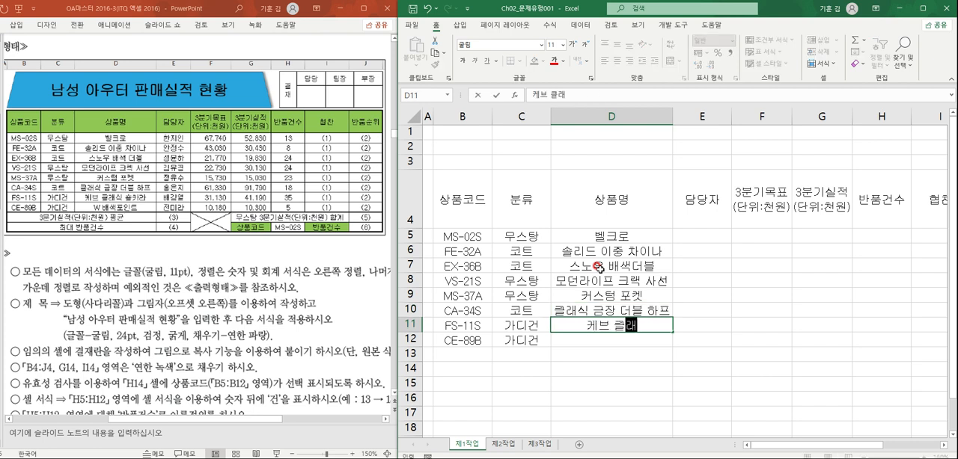
{"action": "key", "text": "BackSpace"}
{"action": "key", "text": "BackSpace"}
{"action": "type", "text": "식"}
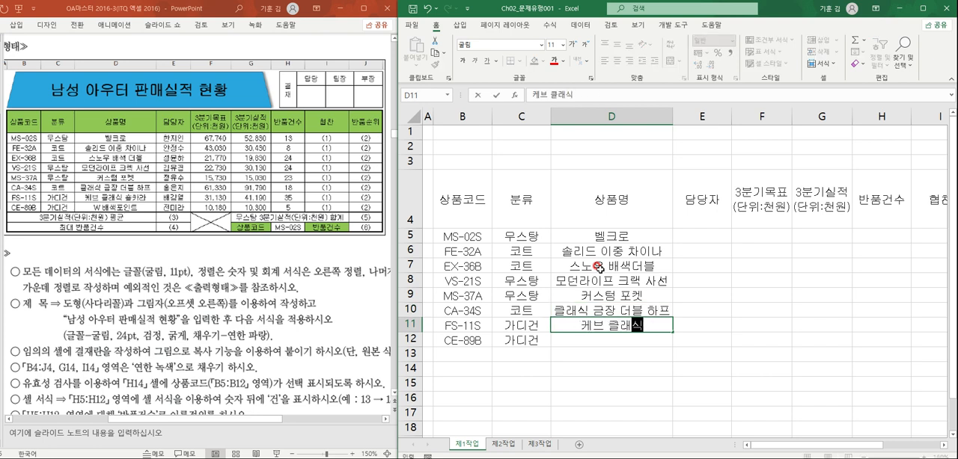
{"action": "type", "text": " 솔카라"}
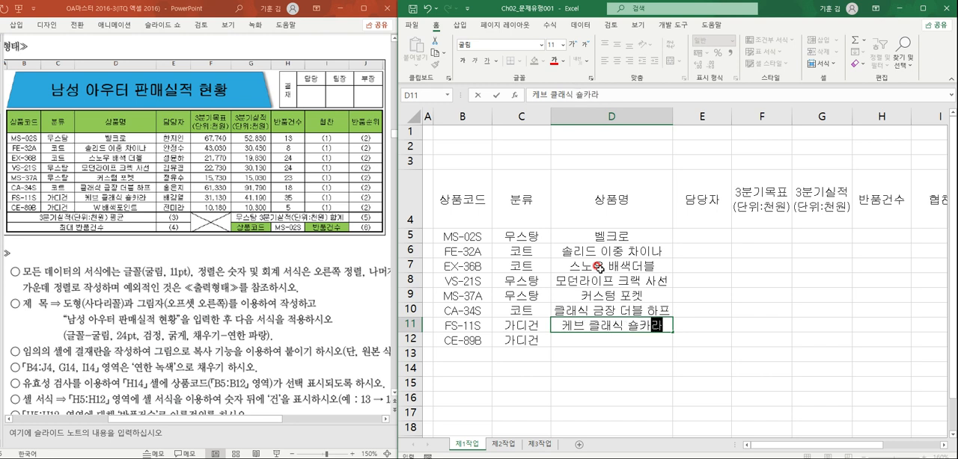
{"action": "key", "text": "Return"}
{"action": "type", "text": "W"}
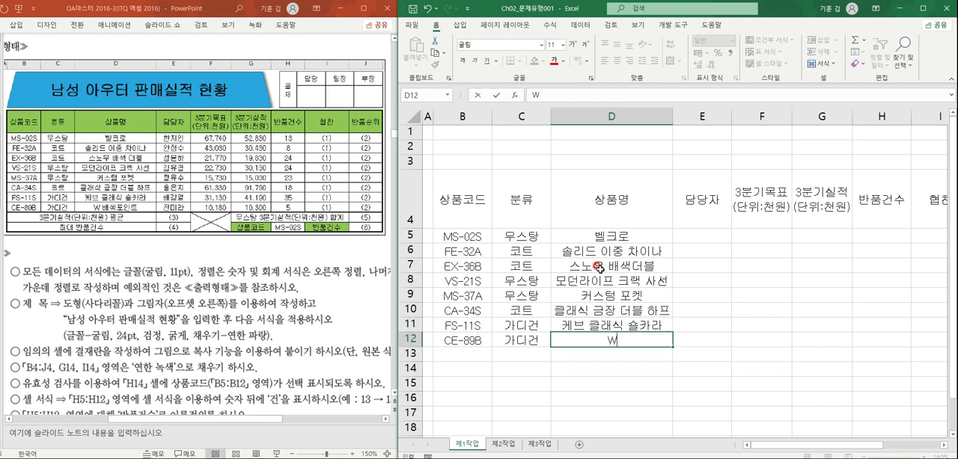
{"action": "type", "text": "배색포인트"}
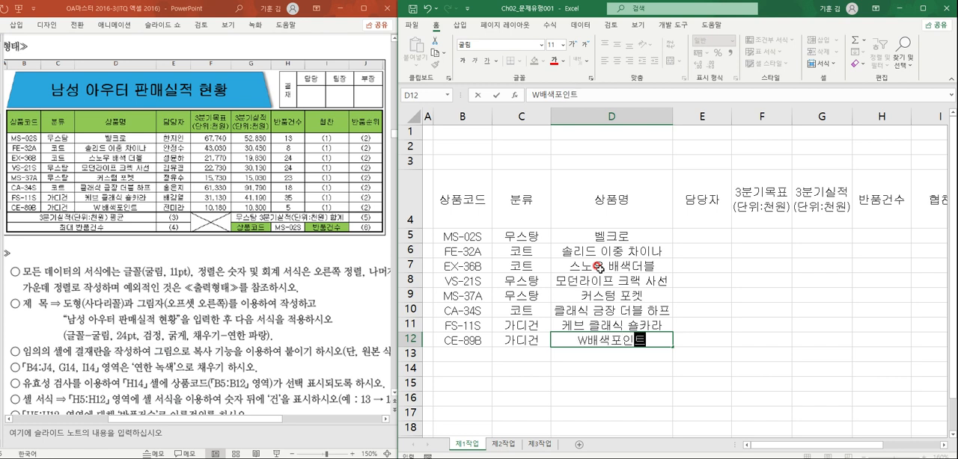
{"action": "key", "text": "Tab"}
- Fill cells E5 to E7 of the 담당자 column with the first three managers' names from the exam sheet
{"action": "key", "text": "Up"}
{"action": "key", "text": "Up"}
{"action": "key", "text": "Up"}
{"action": "key", "text": "Up"}
{"action": "key", "text": "Up"}
{"action": "key", "text": "Up"}
{"action": "key", "text": "Up"}
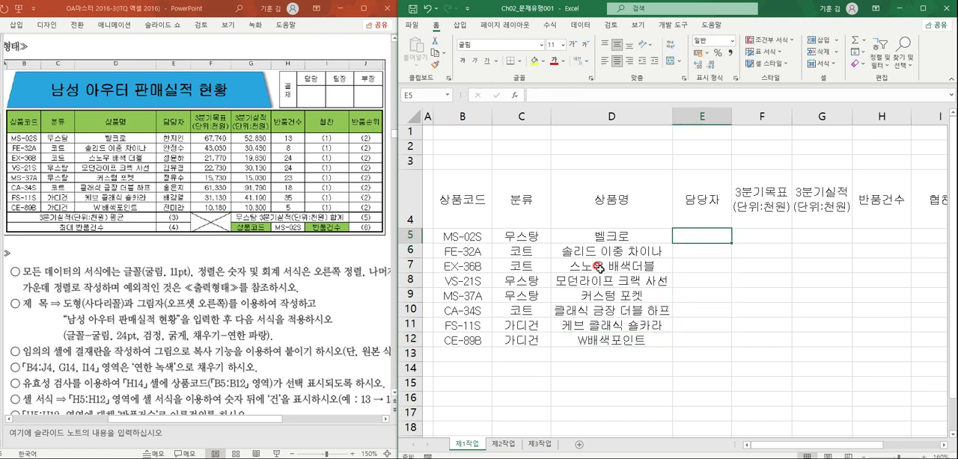
{"action": "type", "text": "한지인"}
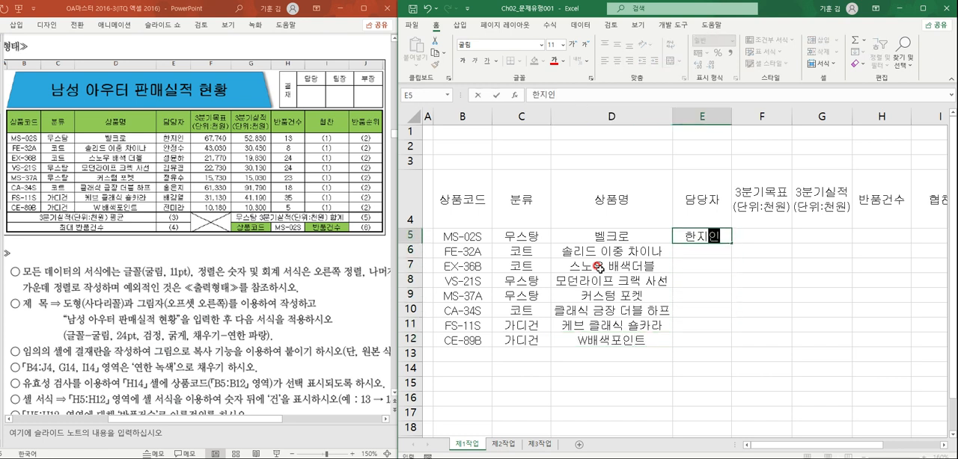
{"action": "key", "text": "Return"}
{"action": "type", "text": "안정수"}
{"action": "key", "text": "Return"}
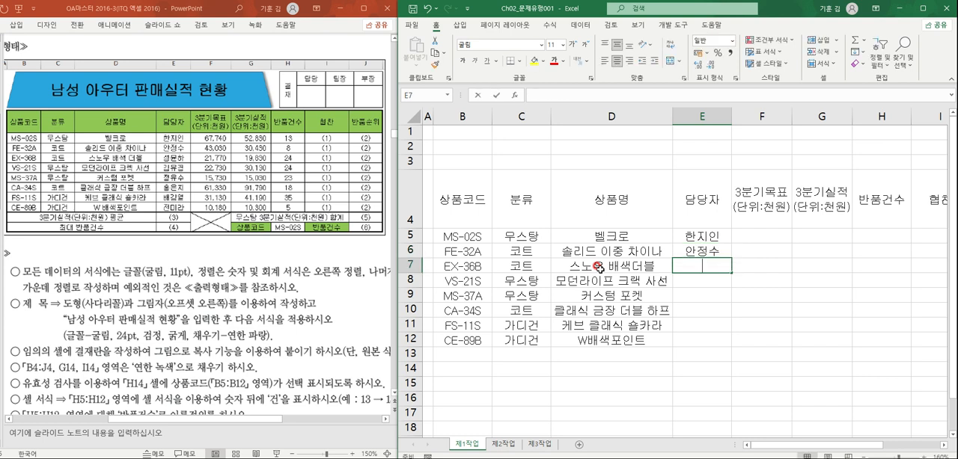
{"action": "type", "text": "성ㅇ하"}
{"action": "key", "text": "Return"}
- Enter the managers' names for products VS-21S, MS-37A and CA-34S in cells E8 to E10
{"action": "type", "text": "김유경"}
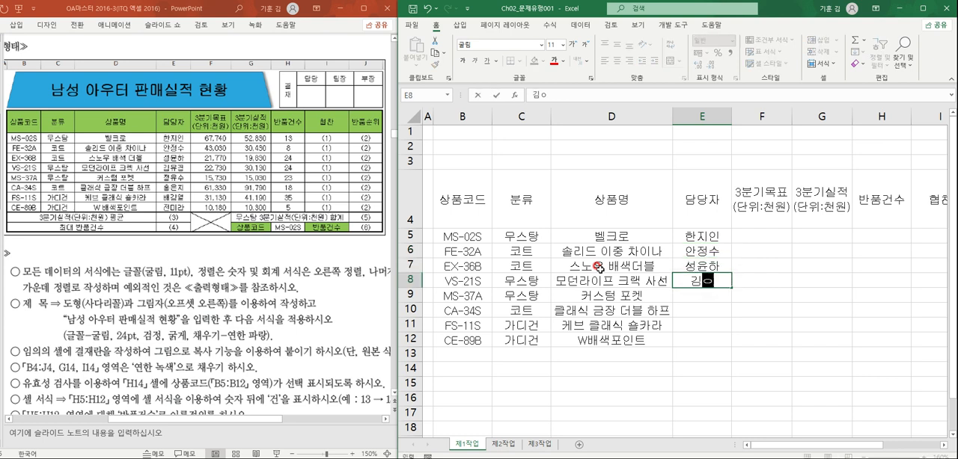
{"action": "key", "text": "Return"}
{"action": "type", "text": "정ㅇ"}
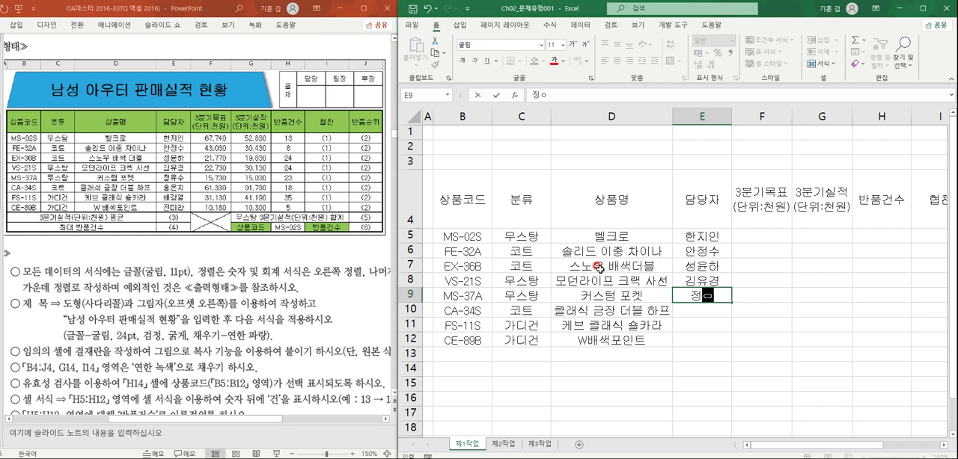
{"action": "type", "text": "수"}
{"action": "key", "text": "Return"}
{"action": "type", "text": "홍은지"}
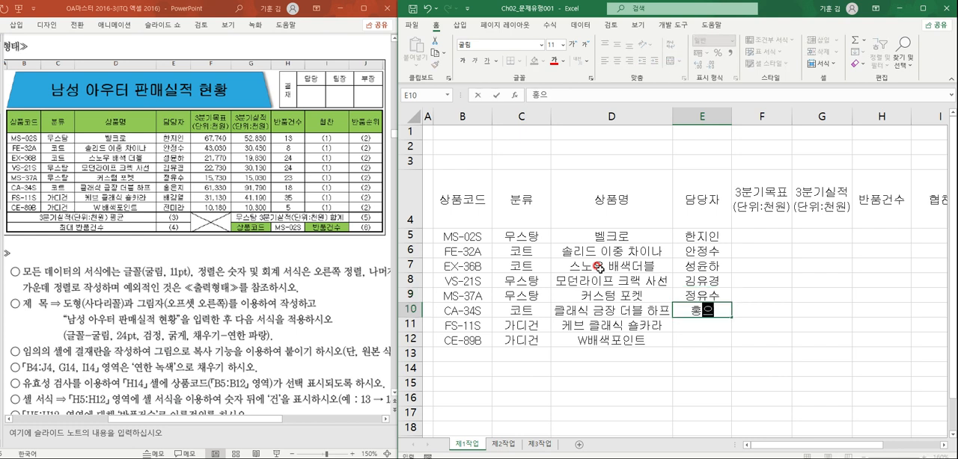
{"action": "key", "text": "Return"}
- Enter the managers' names for products FS-11S and CE-89B in cells E11 and E12
{"action": "type", "text": "배강열"}
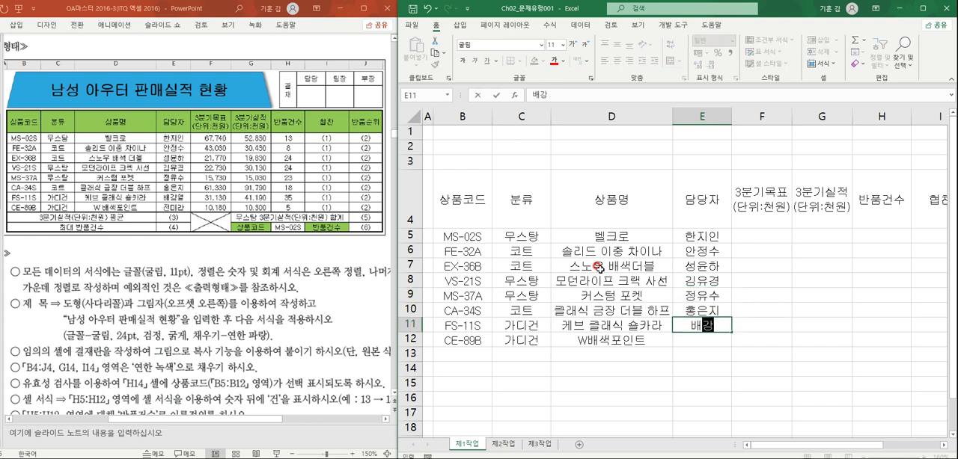
{"action": "key", "text": "Return"}
{"action": "type", "text": "전리라"}
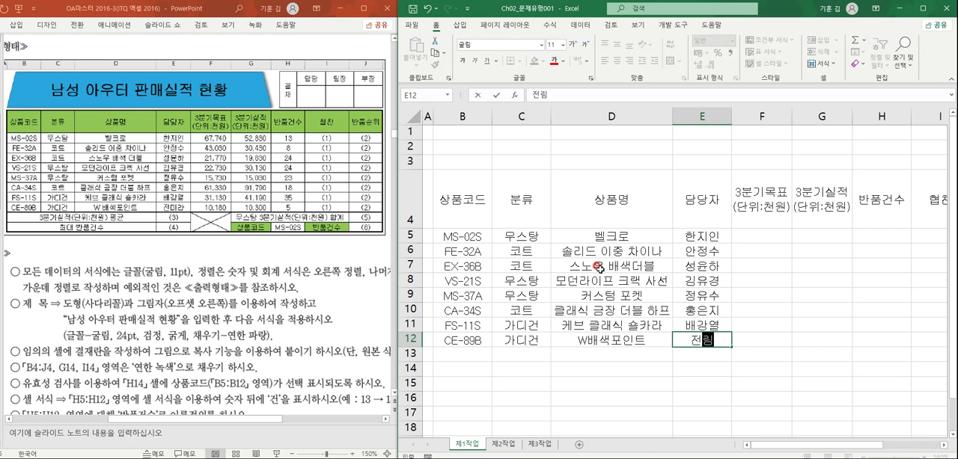
{"action": "key", "text": "BackSpace"}
{"action": "key", "text": "BackSpace"}
{"action": "type", "text": "전미라"}
{"action": "key", "text": "Tab"}
- Enter the third-quarter targets 67740, 43030 and 21770 in cells F5 to F7
{"action": "key", "text": "Up"}
{"action": "key", "text": "Up"}
{"action": "key", "text": "Up"}
{"action": "key", "text": "Up"}
{"action": "key", "text": "Up"}
{"action": "key", "text": "Up"}
{"action": "key", "text": "Up"}
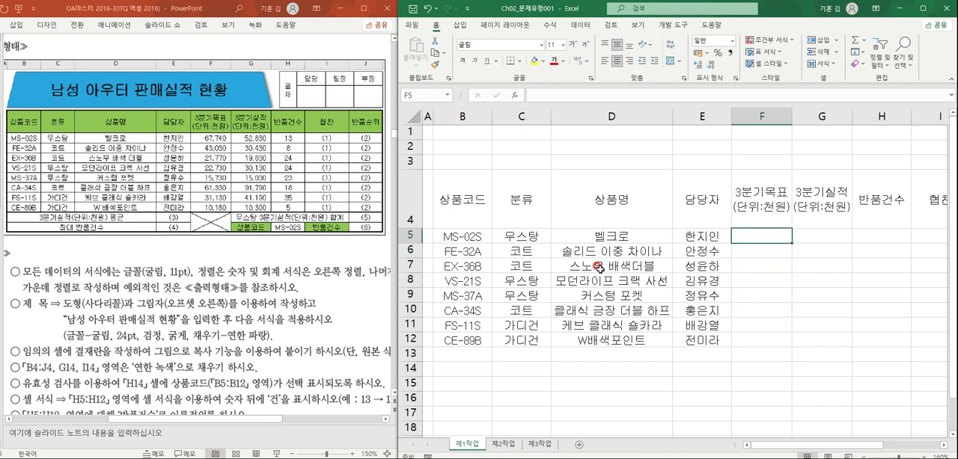
{"action": "type", "text": "67740"}
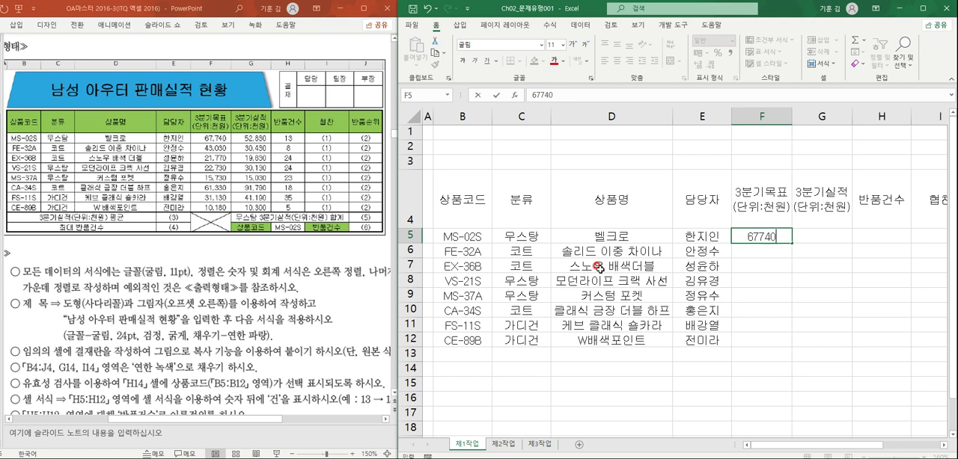
{"action": "key", "text": "Return"}
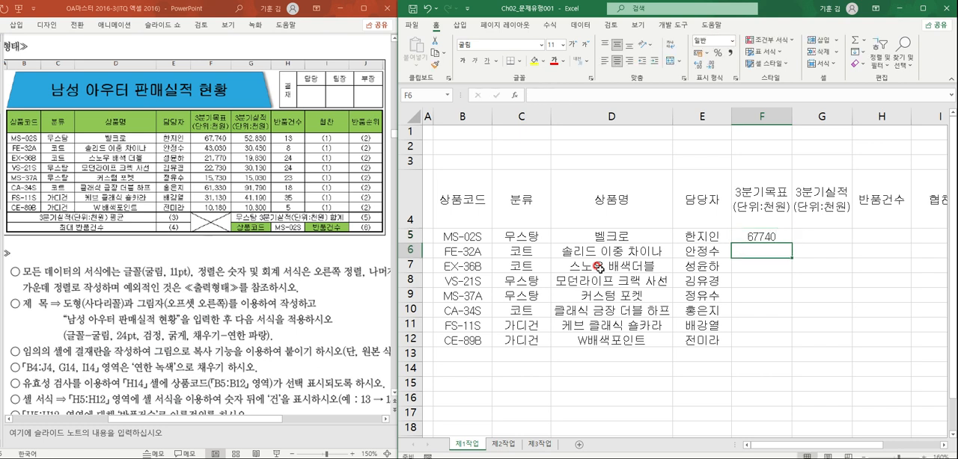
{"action": "type", "text": "43030"}
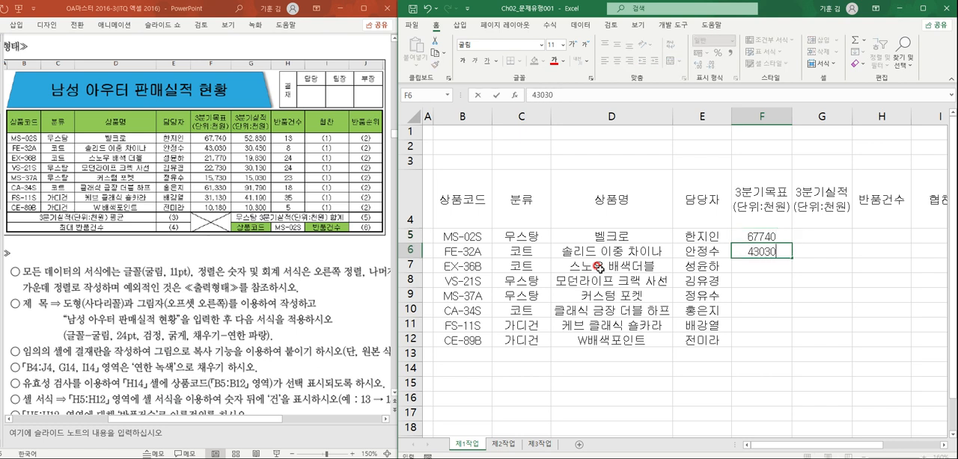
{"action": "key", "text": "Return"}
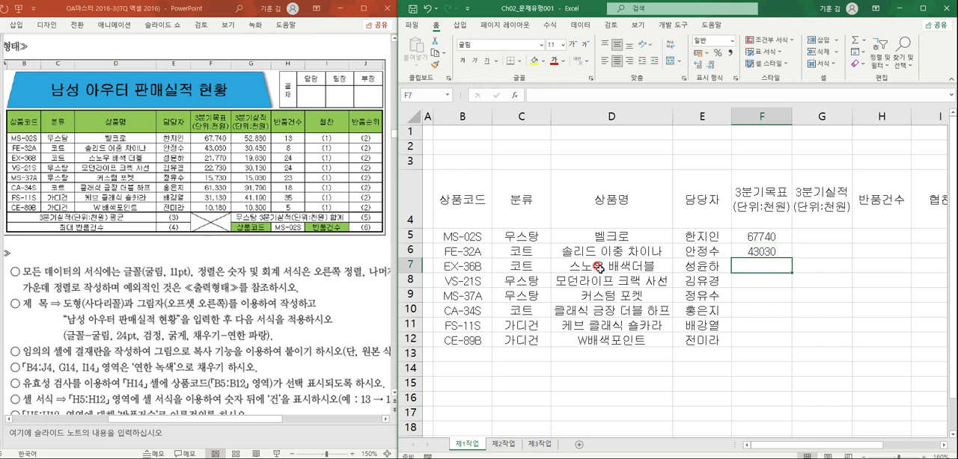
{"action": "type", "text": "21770"}
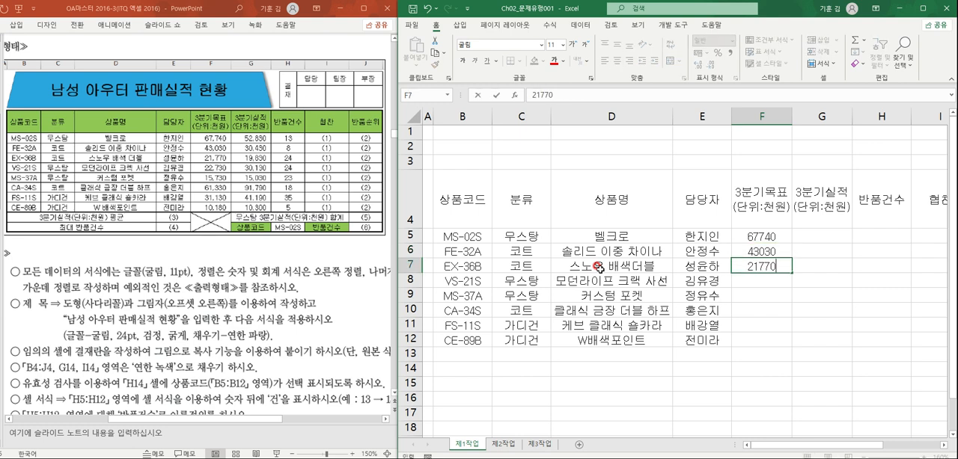
{"action": "key", "text": "Return"}
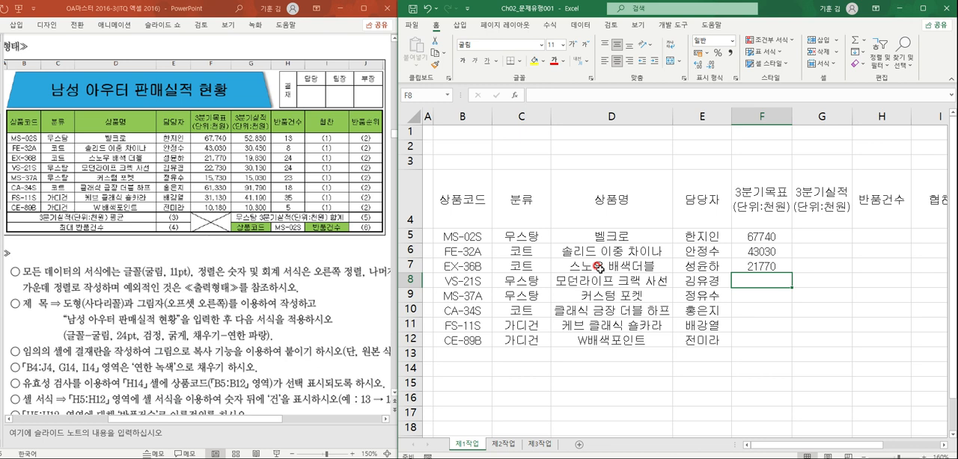
- Enter the third-quarter targets 22730, 15730 and 61330 in cells F8 to F10
{"action": "type", "text": "22730"}
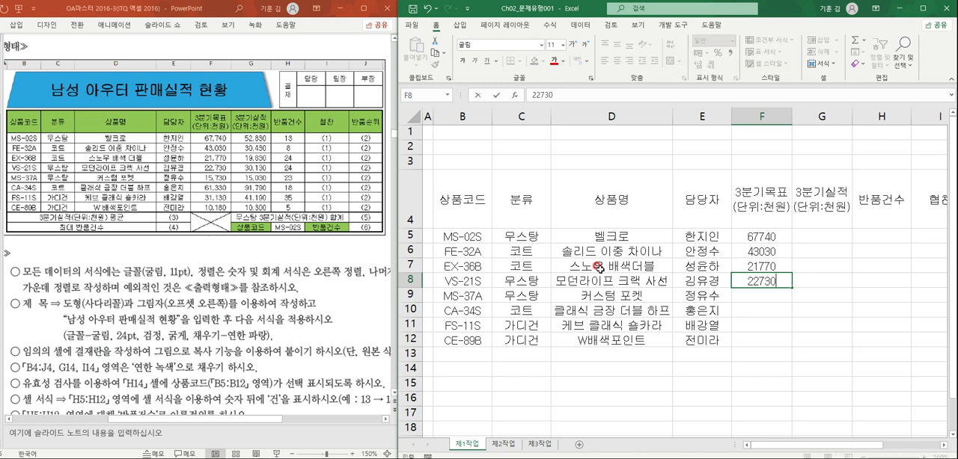
{"action": "key", "text": "Return"}
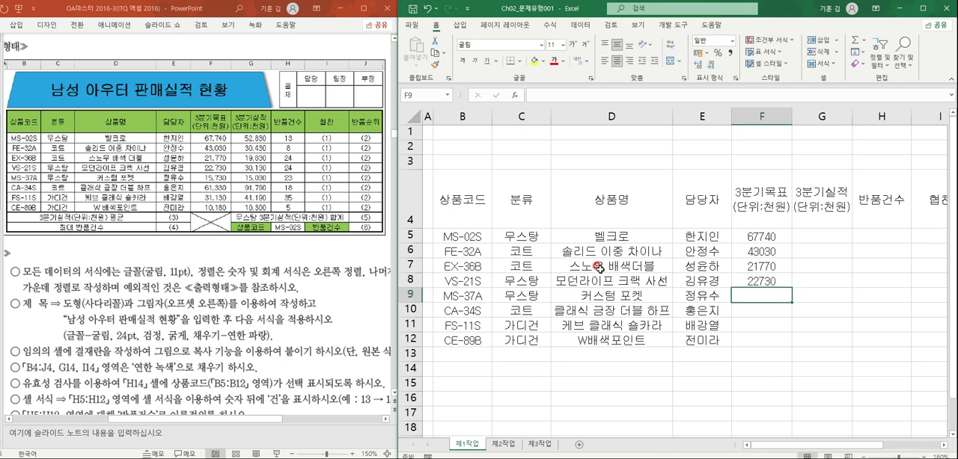
{"action": "type", "text": "15730"}
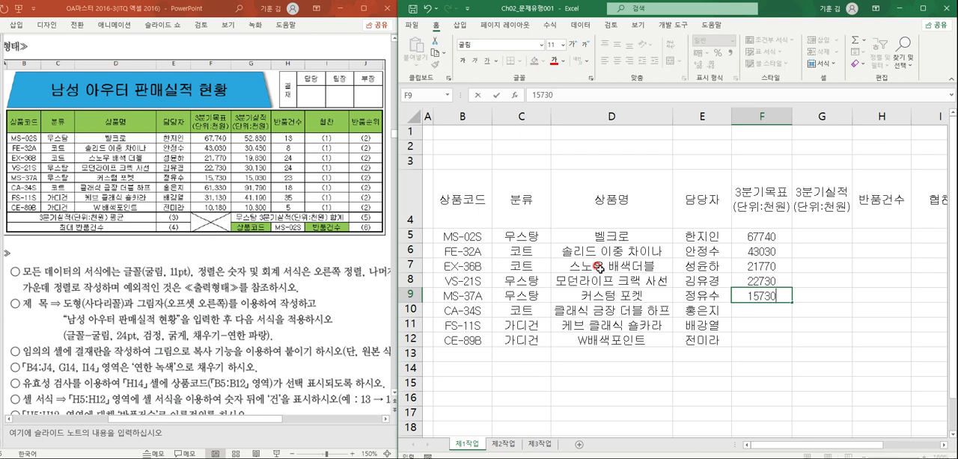
{"action": "key", "text": "Return"}
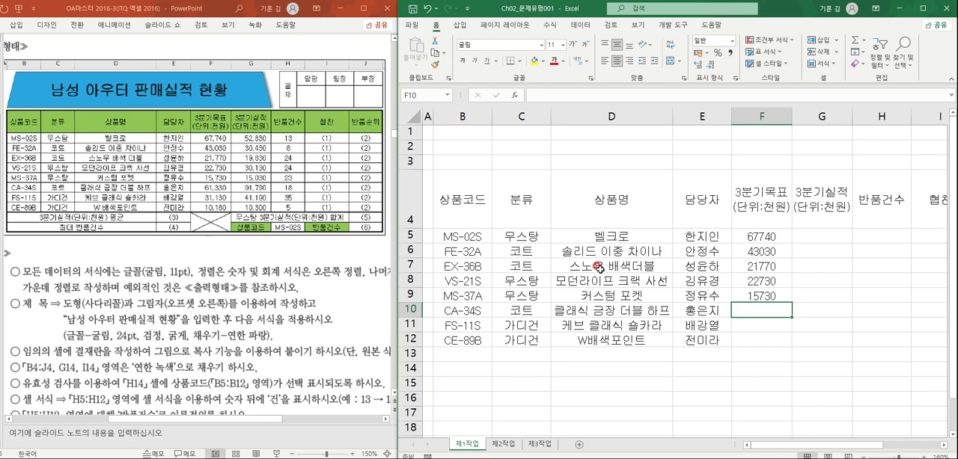
{"action": "type", "text": "61330"}
{"action": "key", "text": "Return"}
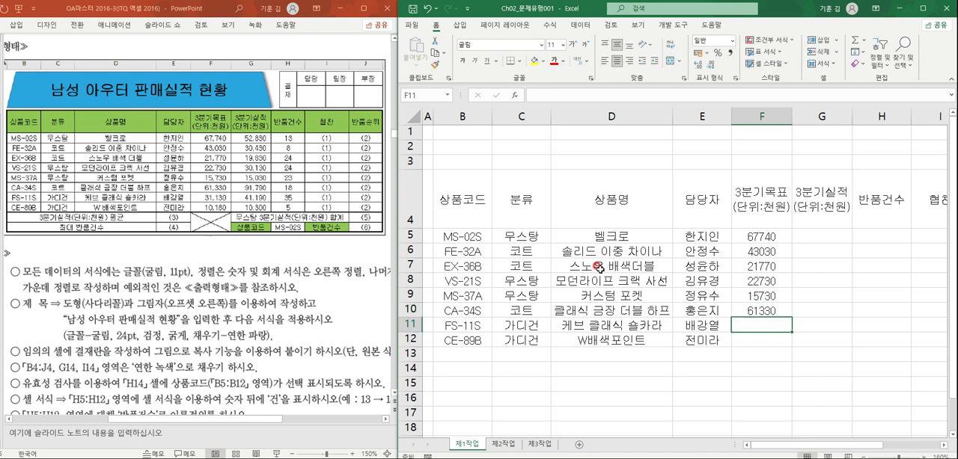
- Complete the 3분기목표 column with 31130 in cell F11 and 10180 in cell F12
{"action": "type", "text": "31130"}
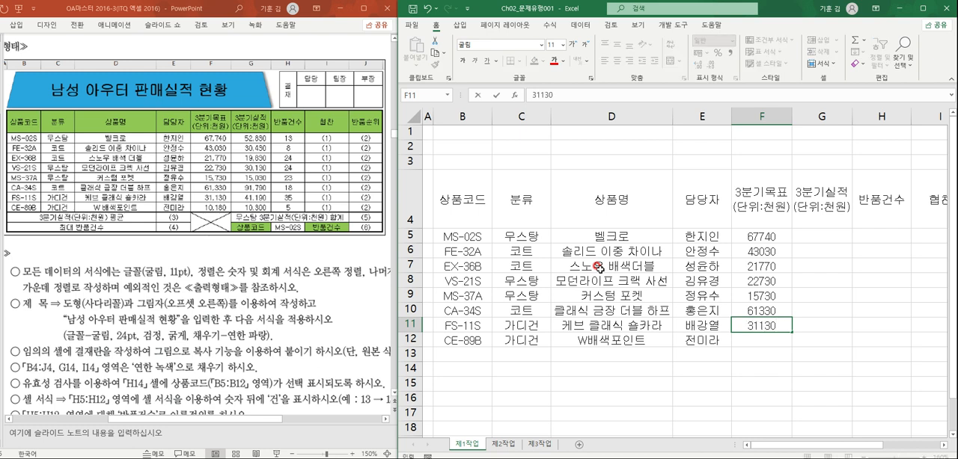
{"action": "key", "text": "Return"}
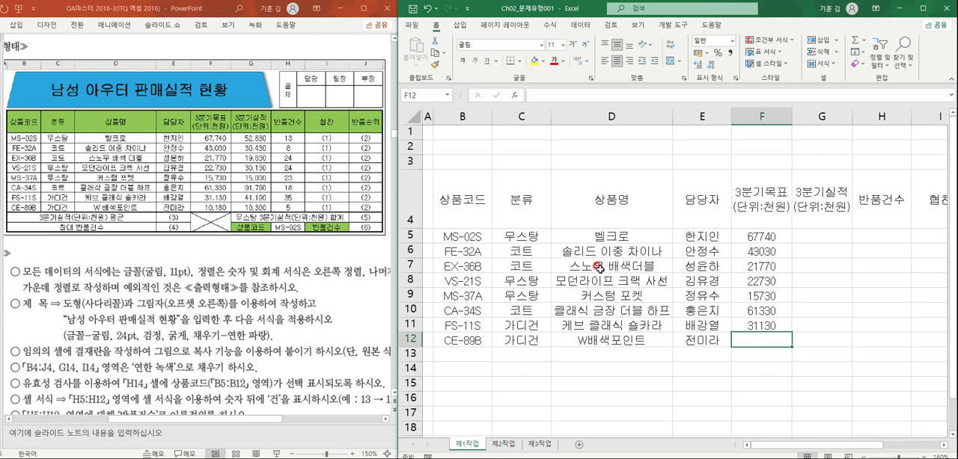
{"action": "type", "text": "10180"}
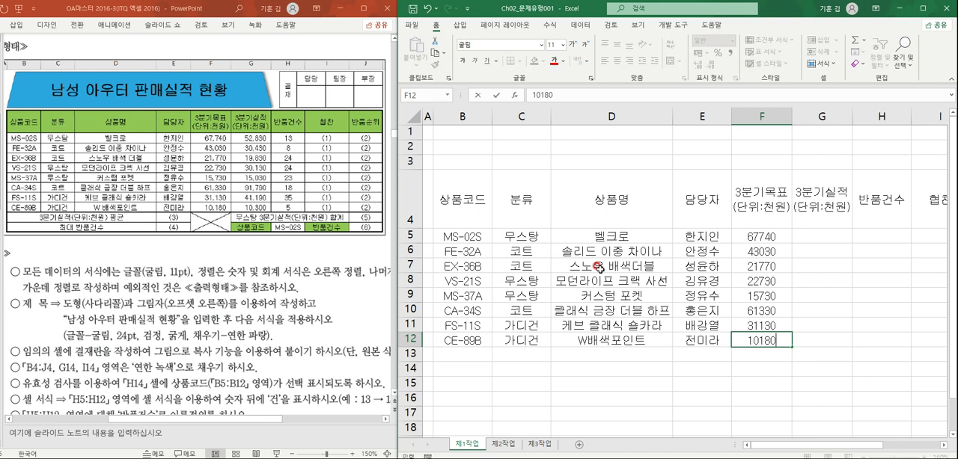
{"action": "key", "text": "Tab"}
- Enter the third-quarter results 52830, 30430 and 19830 in cells G5 to G7
{"action": "key", "text": "Up"}
{"action": "key", "text": "Up"}
{"action": "key", "text": "Up"}
{"action": "key", "text": "Up"}
{"action": "key", "text": "Up"}
{"action": "key", "text": "Up"}
{"action": "key", "text": "Up"}
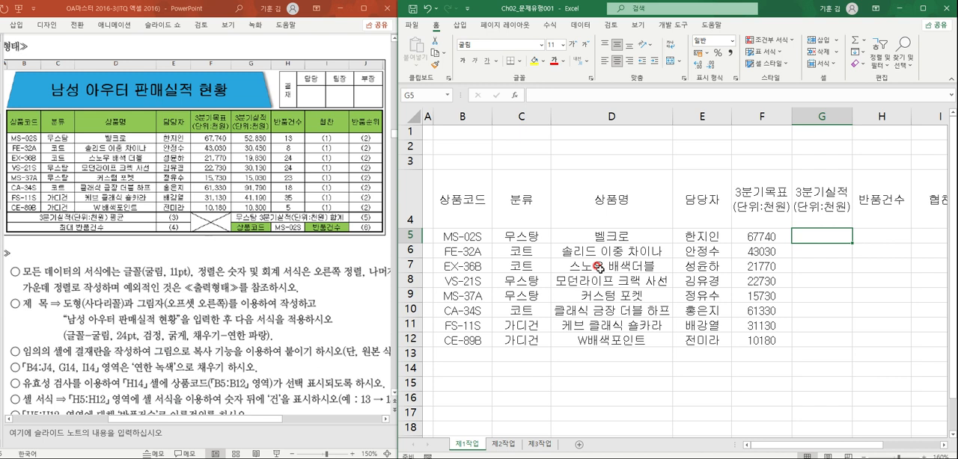
{"action": "type", "text": "52830"}
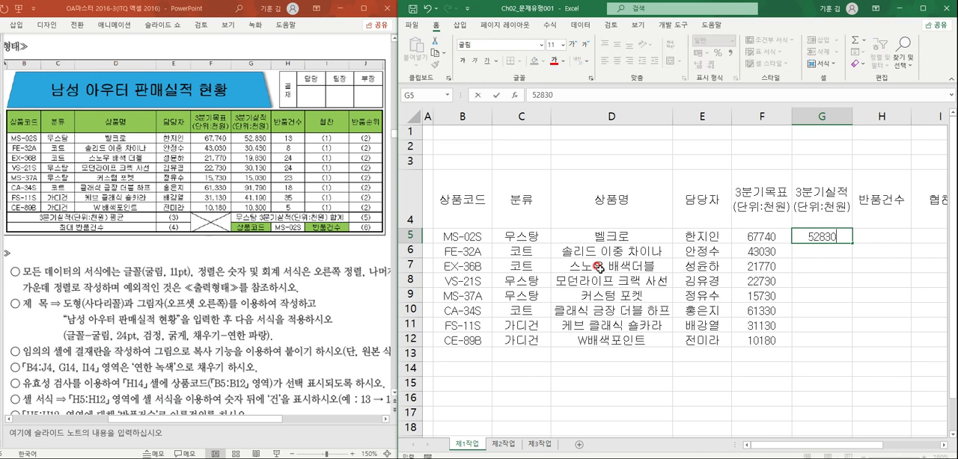
{"action": "key", "text": "Return"}
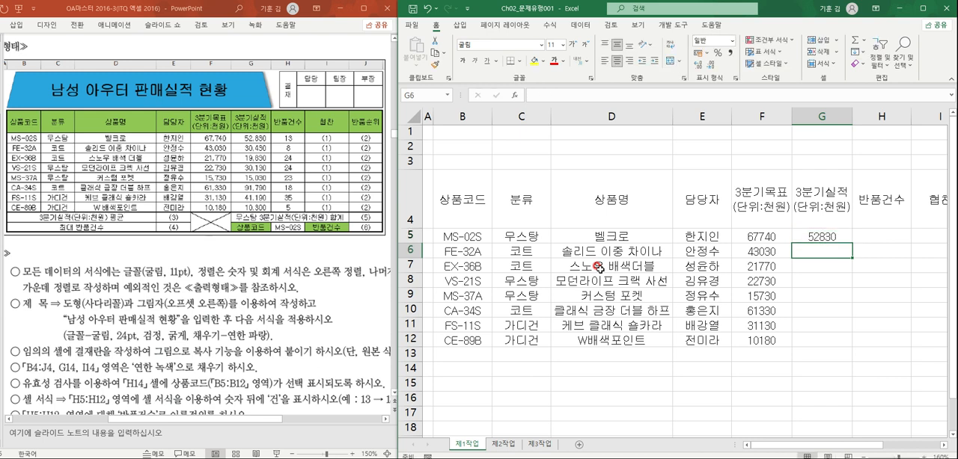
{"action": "type", "text": "30430"}
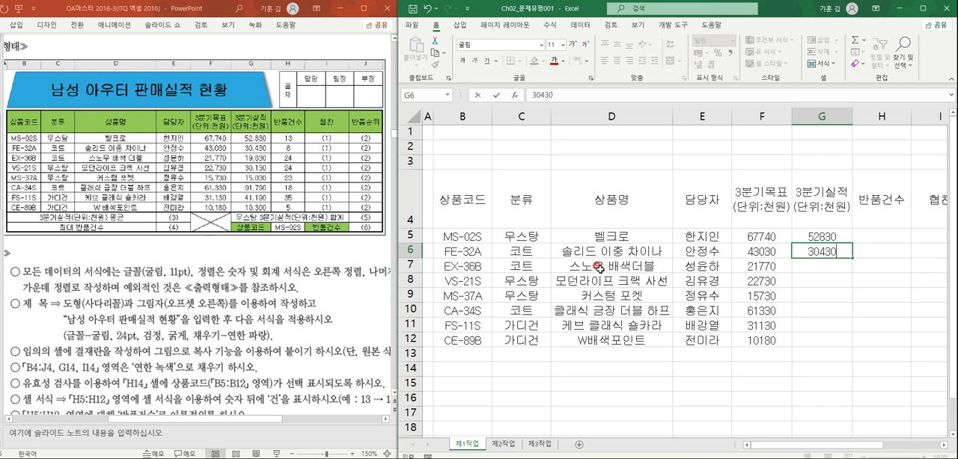
{"action": "key", "text": "Return"}
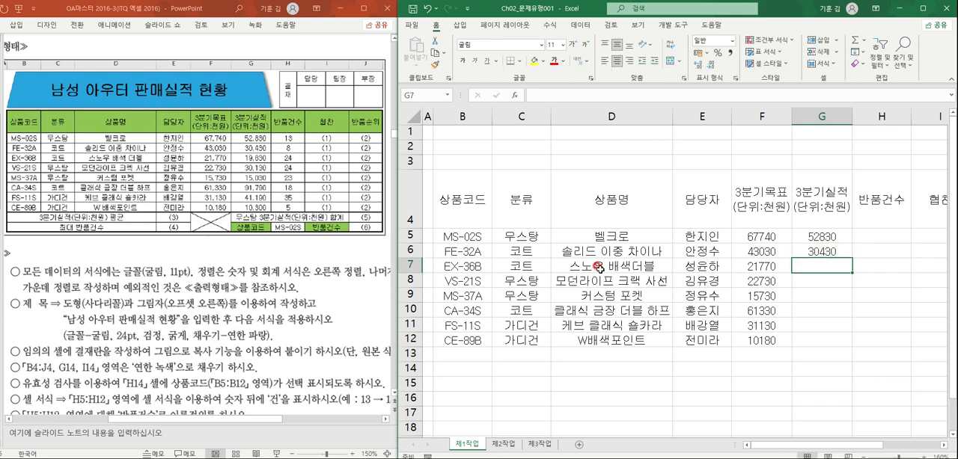
{"action": "type", "text": "19830"}
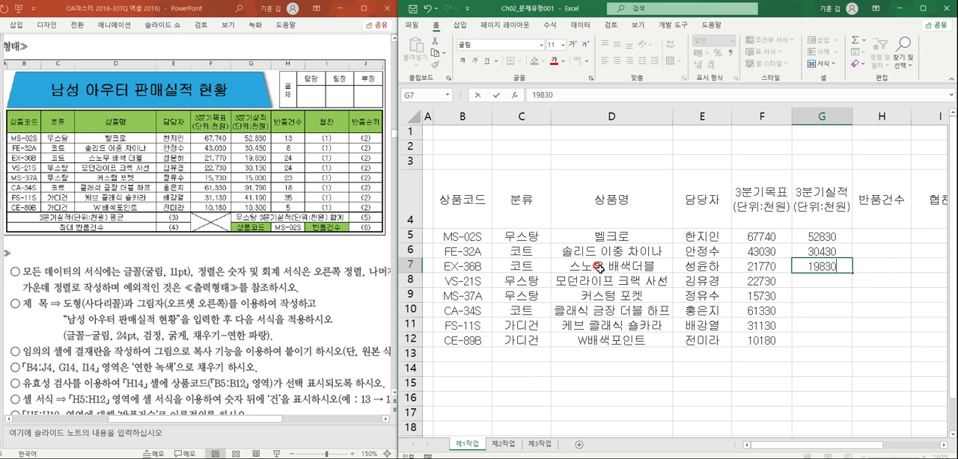
{"action": "key", "text": "Return"}
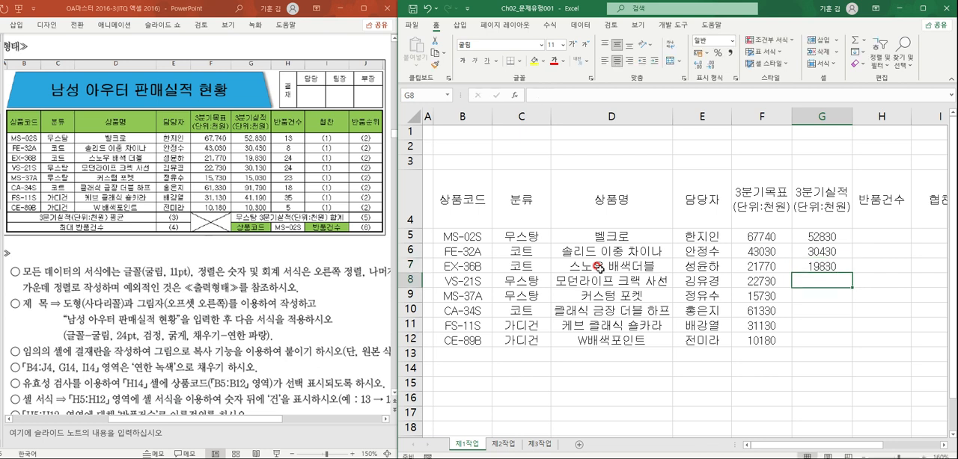
- Enter the third-quarter results 30130, 15030 and 91790 in cells G8 to G10
{"action": "type", "text": "30130"}
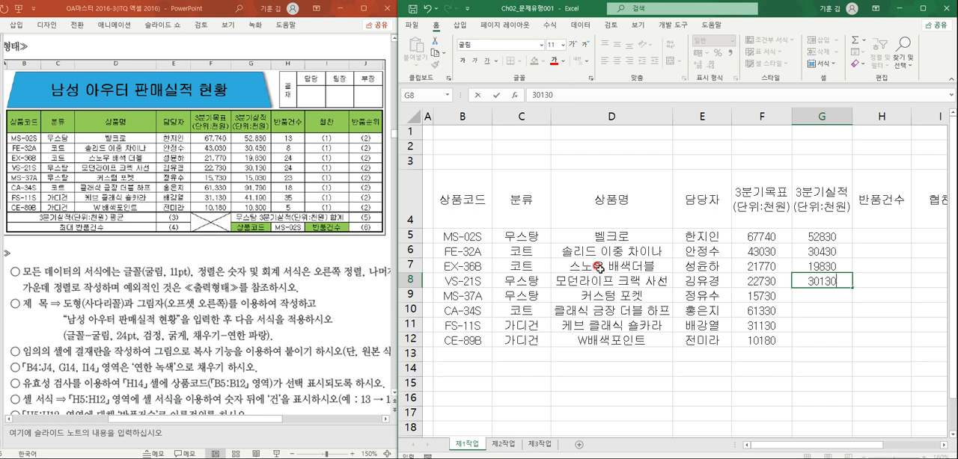
{"action": "key", "text": "Return"}
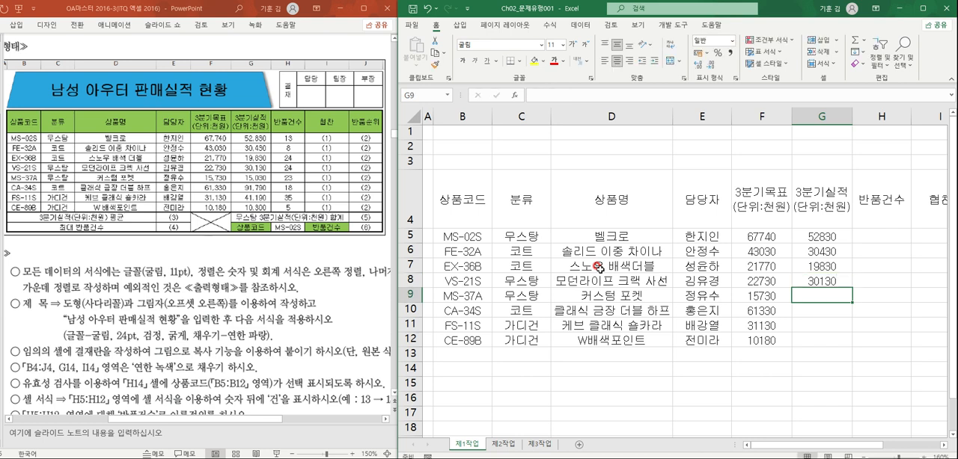
{"action": "type", "text": "15030"}
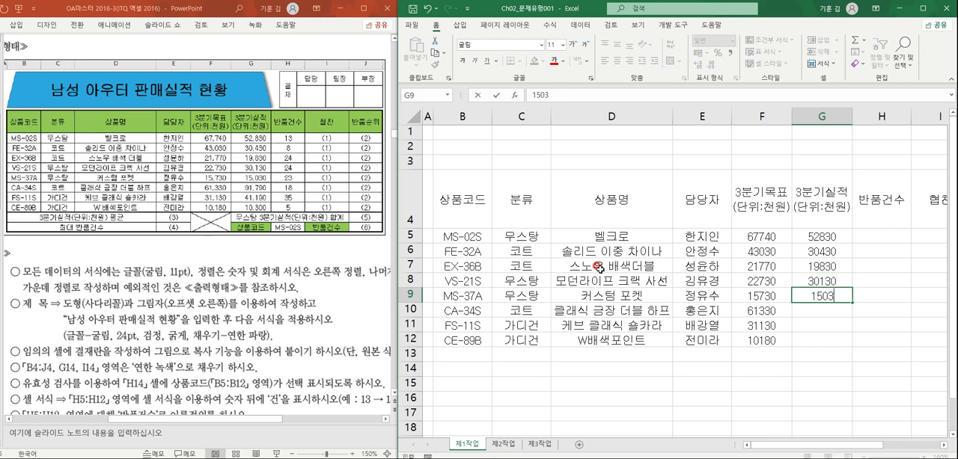
{"action": "key", "text": "Return"}
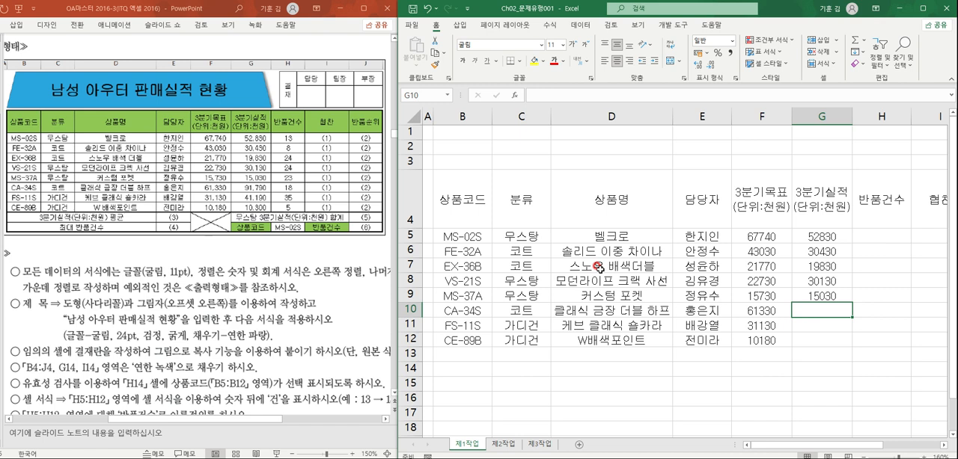
{"action": "type", "text": "9170"}
{"action": "key", "text": "BackSpace"}
{"action": "type", "text": "90"}
{"action": "key", "text": "Return"}
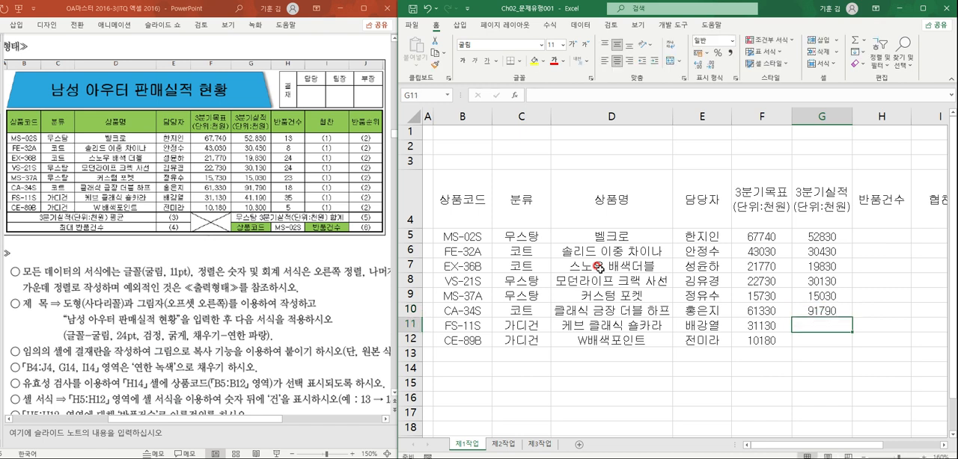
- Complete the 3분기실적 column with 41190 in cell G11 and 10300 in cell G12
{"action": "type", "text": "41190"}
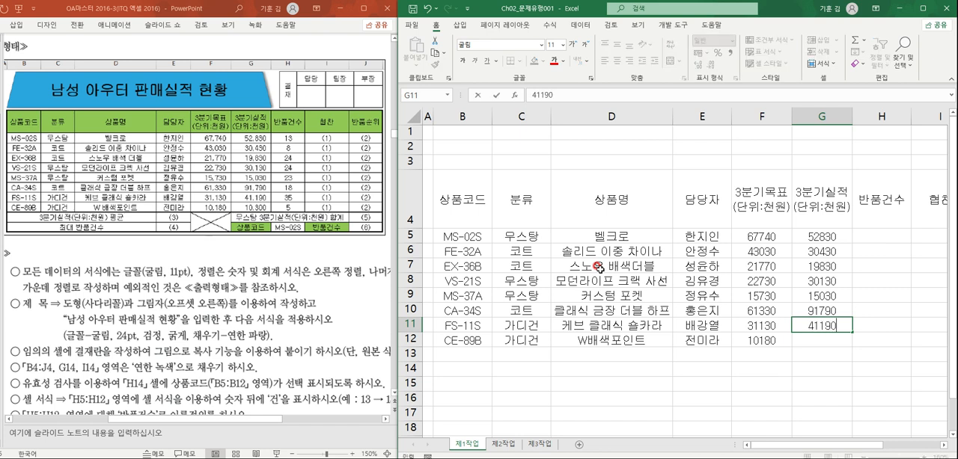
{"action": "key", "text": "Return"}
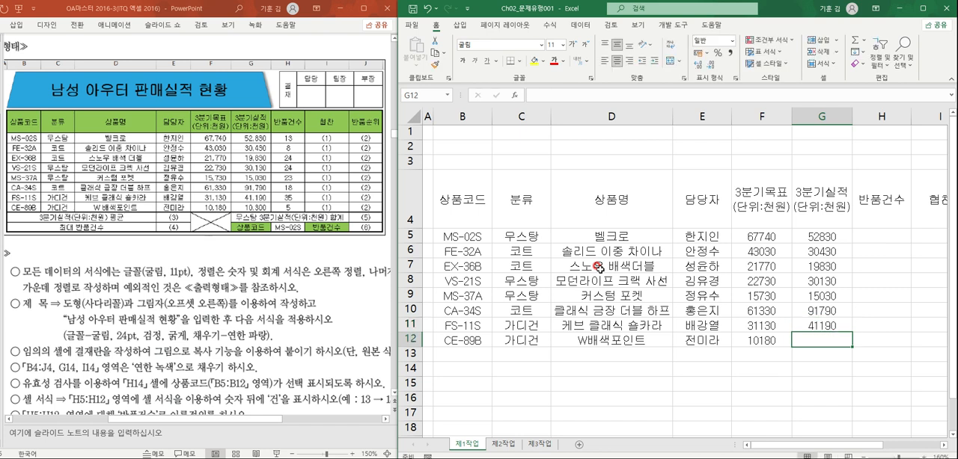
{"action": "type", "text": "10300"}
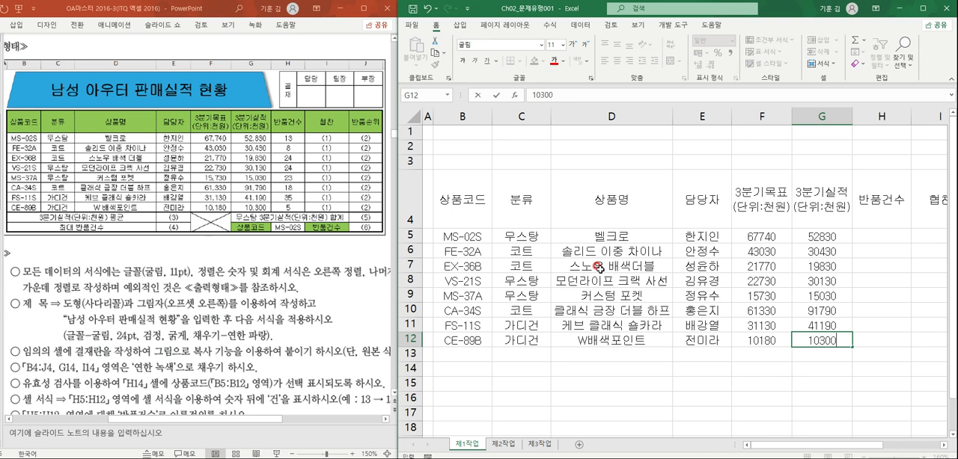
{"action": "key", "text": "Return"}
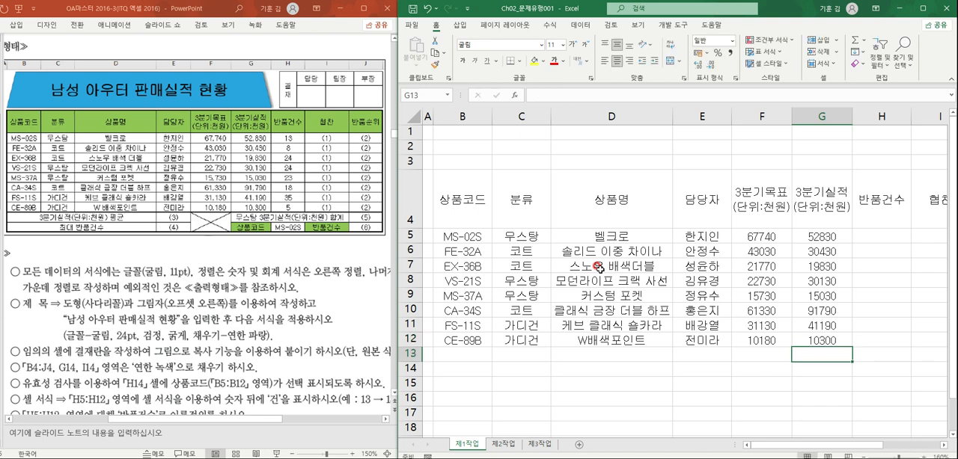
- Enter the return counts 13, 8, 24 and 24 in cells H5 to H8 of the 반품건수 column
{"action": "key", "text": "Right"}
{"action": "key", "text": "Up"}
{"action": "key", "text": "Up"}
{"action": "key", "text": "Up"}
{"action": "key", "text": "Up"}
{"action": "key", "text": "Up"}
{"action": "key", "text": "Up"}
{"action": "key", "text": "Up"}
{"action": "key", "text": "Up"}
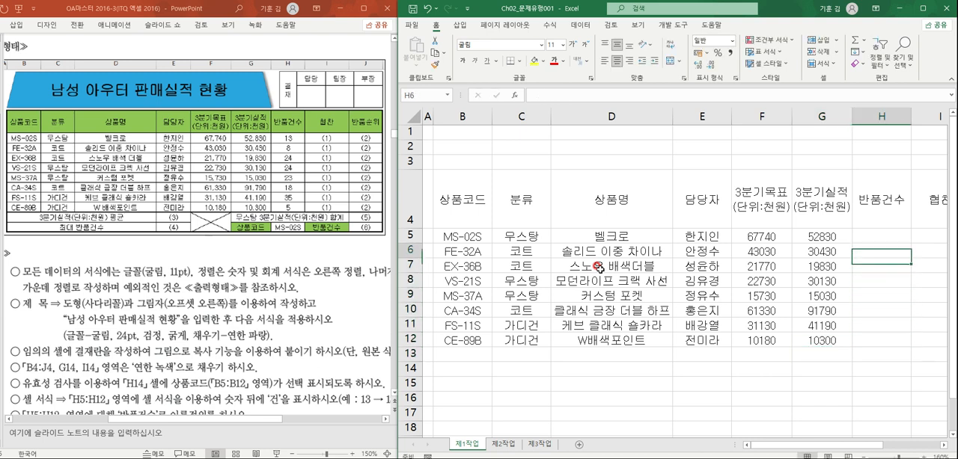
{"action": "type", "text": "13"}
{"action": "key", "text": "Return"}
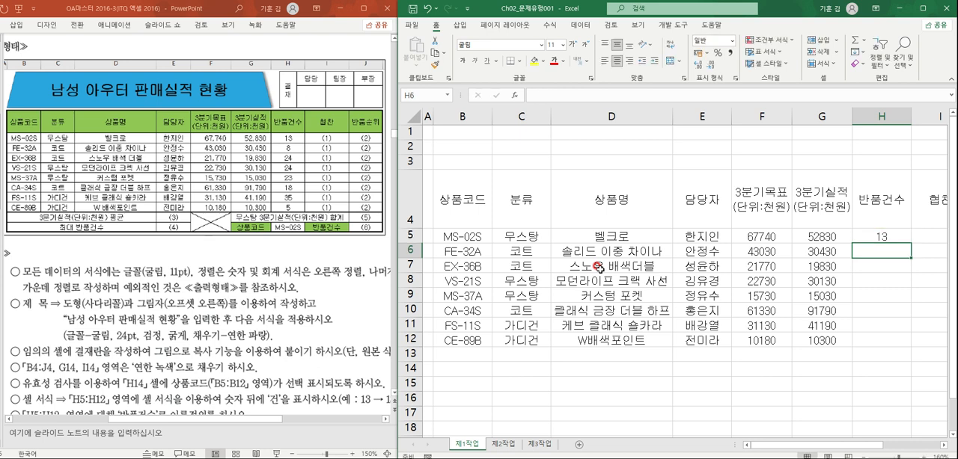
{"action": "type", "text": "8"}
{"action": "key", "text": "Return"}
{"action": "type", "text": "24"}
{"action": "key", "text": "Return"}
{"action": "type", "text": "24"}
{"action": "key", "text": "Return"}
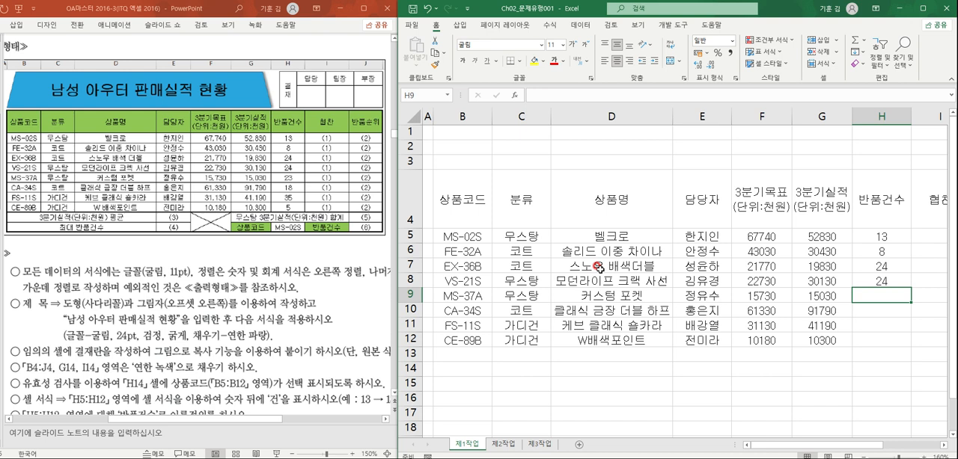
- Complete the 반품건수 column with 23, 18, 35 and 5 in cells H9 to H12
{"action": "type", "text": "23"}
{"action": "key", "text": "Return"}
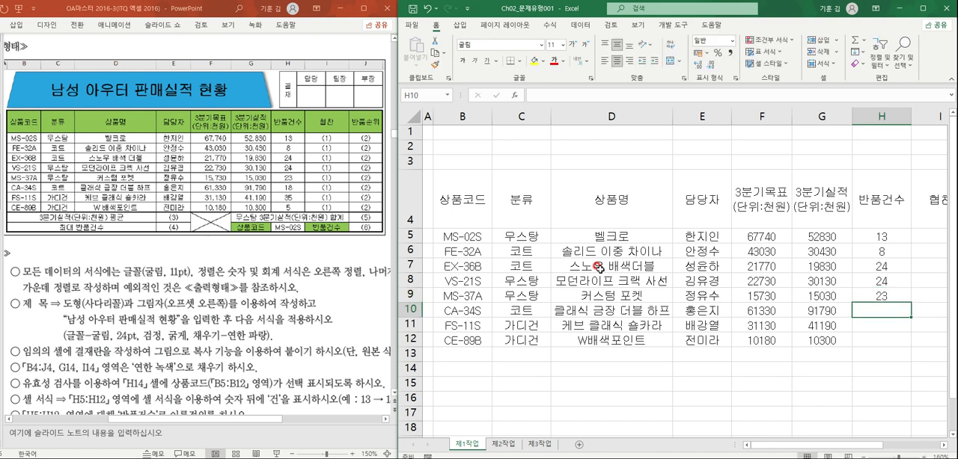
{"action": "type", "text": "18"}
{"action": "key", "text": "Return"}
{"action": "type", "text": "35"}
{"action": "key", "text": "Return"}
{"action": "type", "text": "5"}
{"action": "key", "text": "Return"}
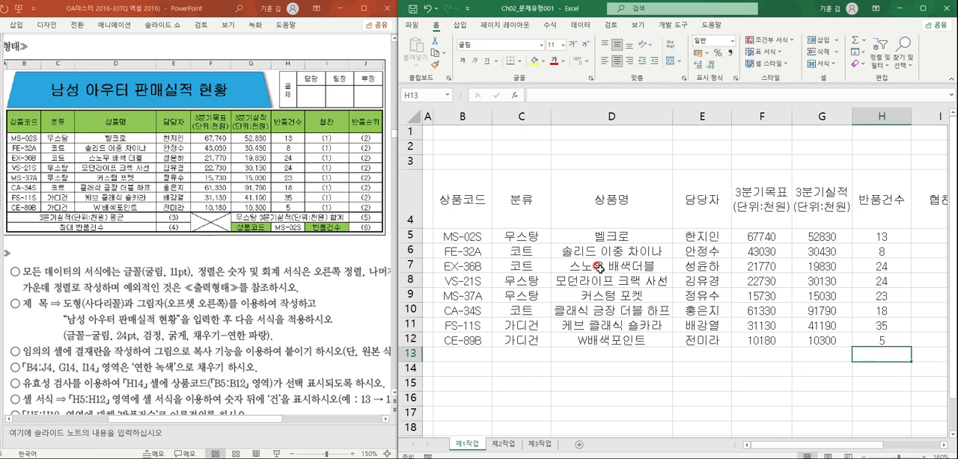
- Merge and center cells B13:D13 and, as a separate block, cells B14:D14 below the table data
{"action": "key", "text": "Left"}
{"action": "key", "text": "Left"}
{"action": "key", "text": "Left"}
{"action": "key", "text": "Left"}
{"action": "key", "text": "Left"}
{"action": "key", "text": "Left"}
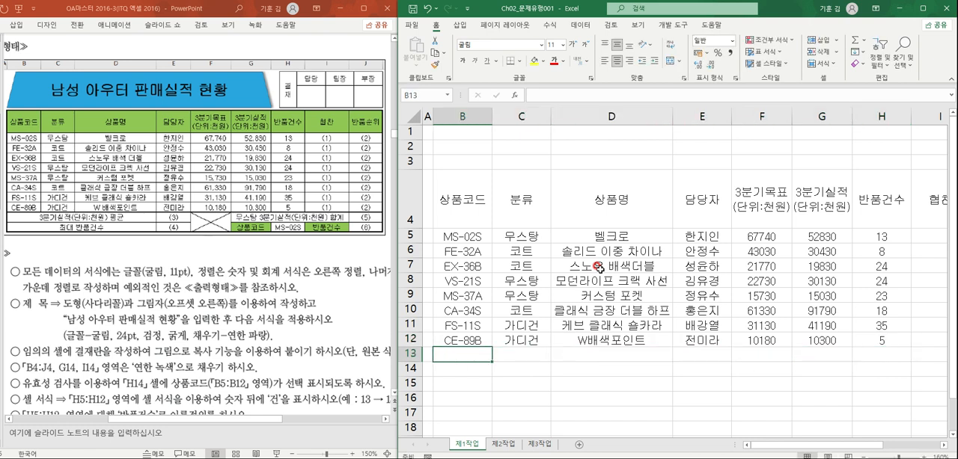
{"action": "left_click_drag", "start_coordinate": [458, 354], "coordinate": [582, 352]}
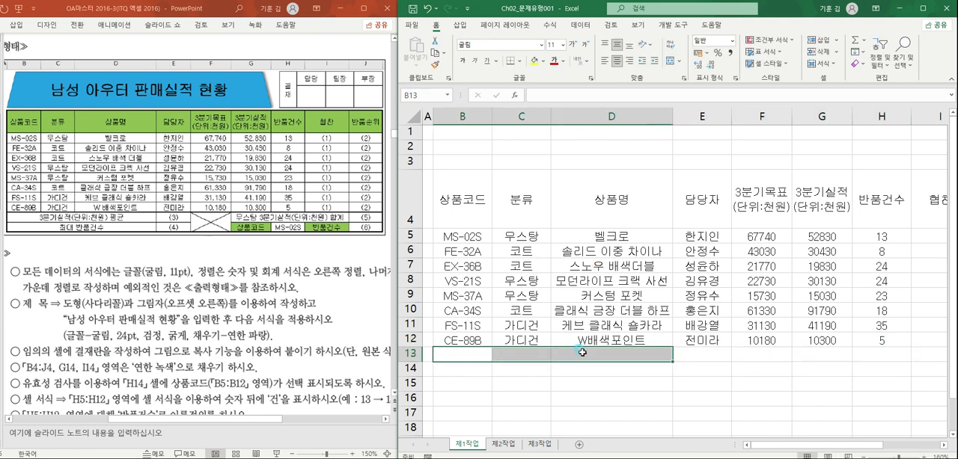
{"action": "left_click", "coordinate": [672, 61]}
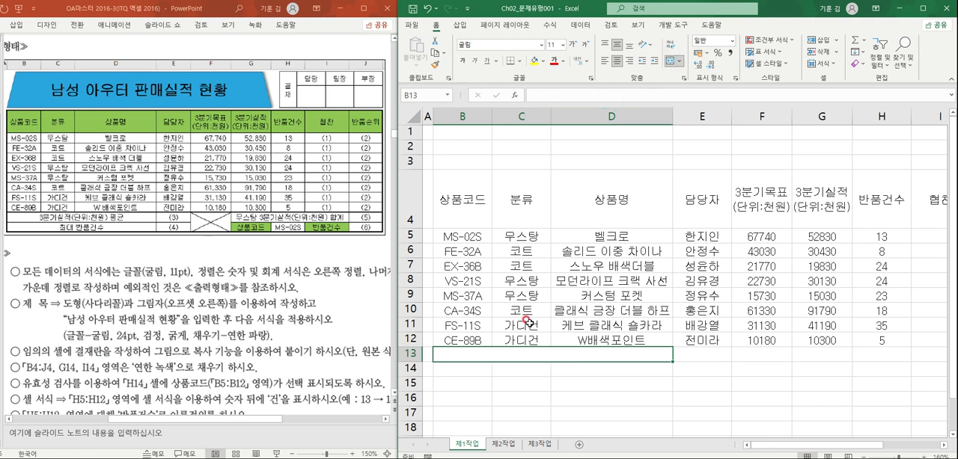
{"action": "left_click_drag", "start_coordinate": [475, 370], "coordinate": [588, 370]}
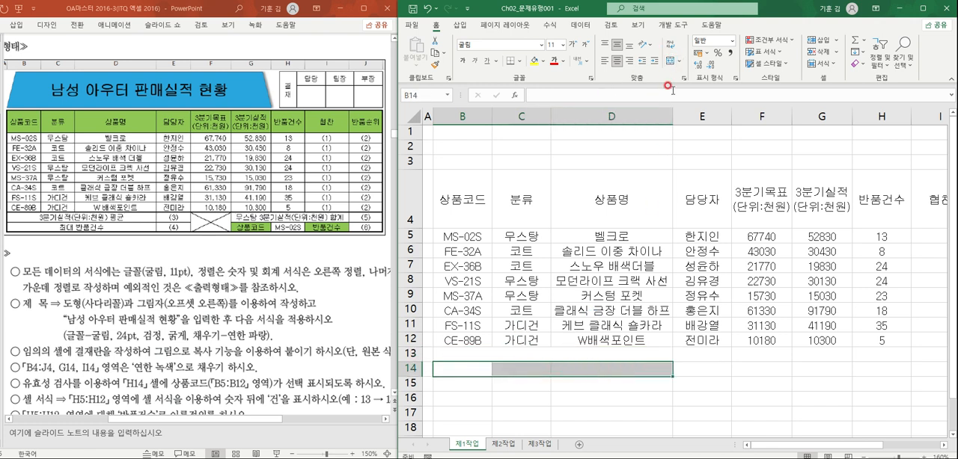
{"action": "left_click", "coordinate": [671, 61]}
- Enter the label "3분기실적(단위:천원) 평균" in the merged cell B13
{"action": "double_click", "coordinate": [606, 357]}
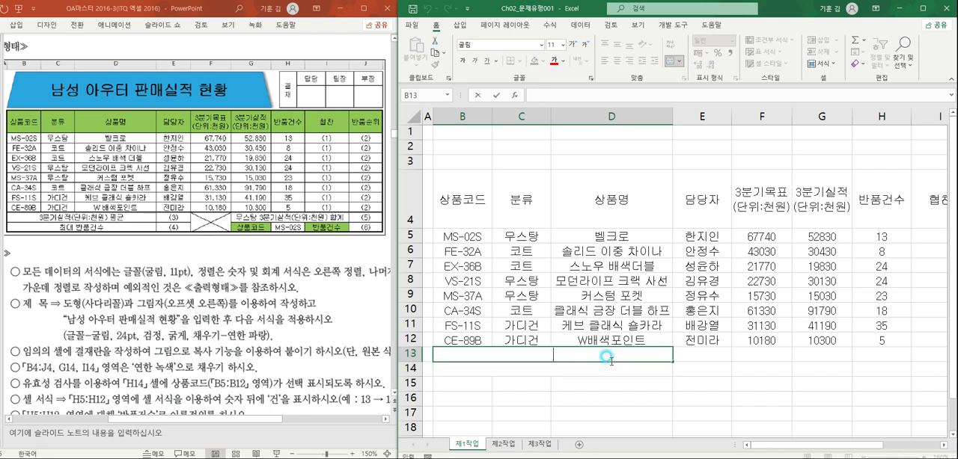
{"action": "type", "text": "3분기실ㅈ"}
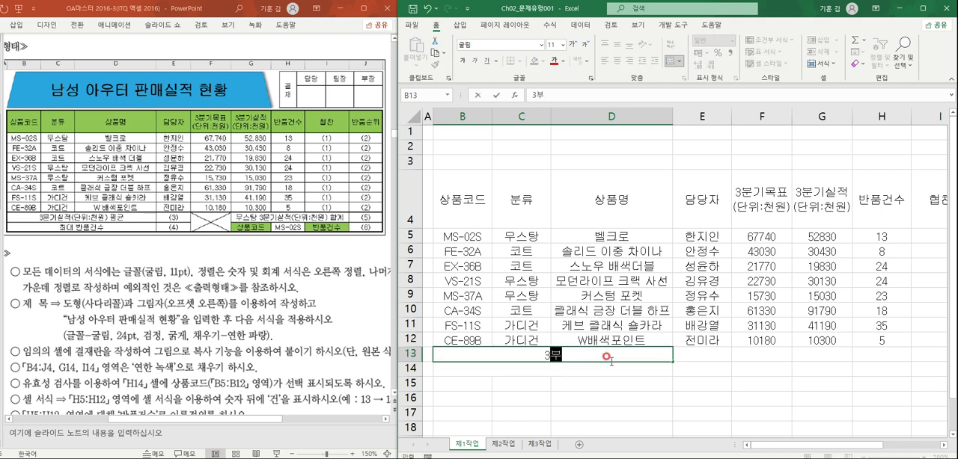
{"action": "type", "text": "(단위:천"}
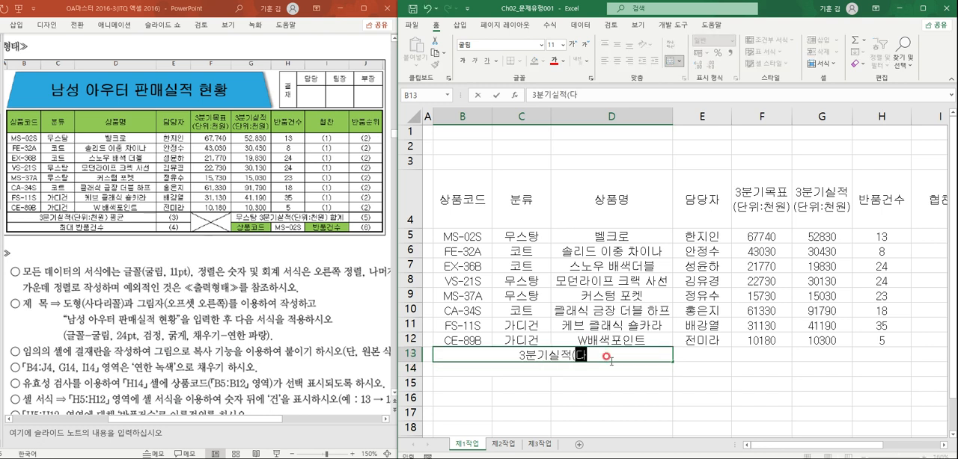
{"action": "type", "text": "원"}
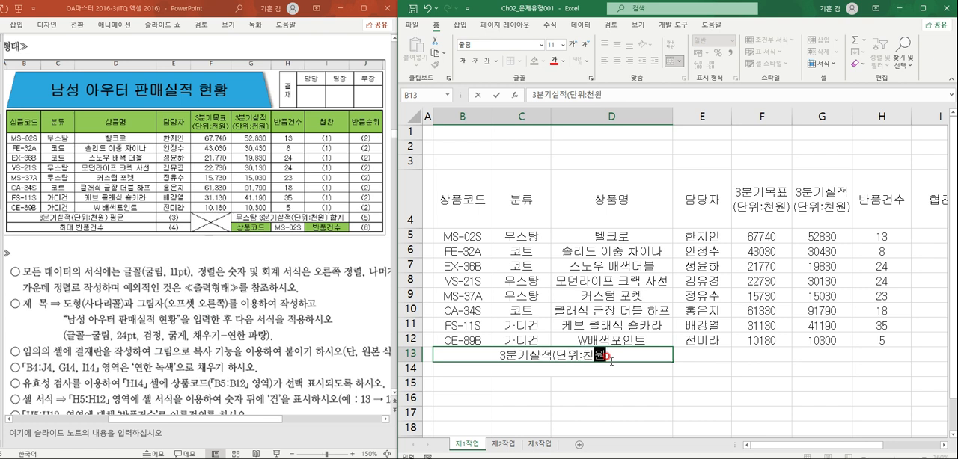
{"action": "type", "text": ") 평균"}
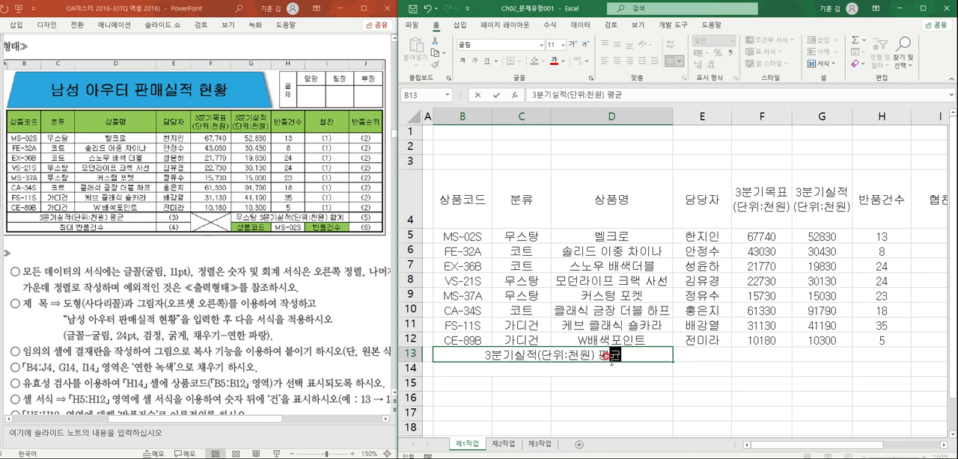
{"action": "key", "text": "Return"}
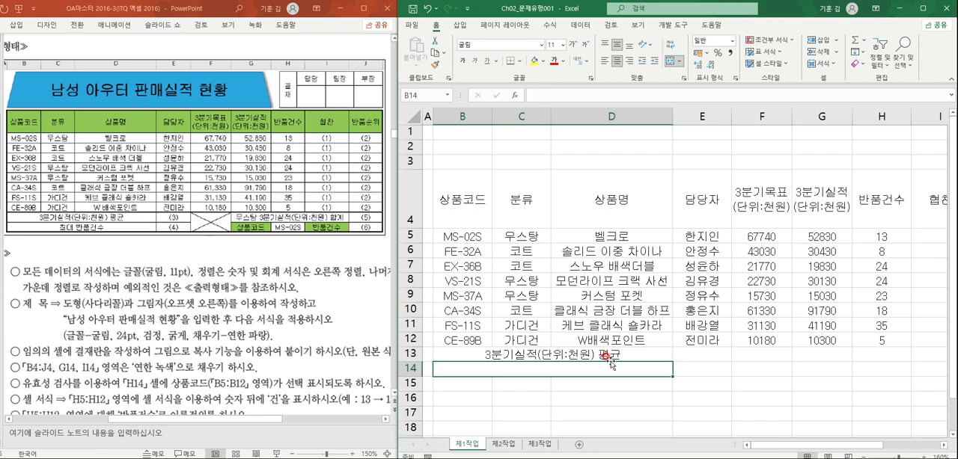
- Enter the label "최대 반품건수" in the merged cell B14
{"action": "type", "text": "최대 발"}
{"action": "type", "text": "품건수"}
{"action": "key", "text": "Tab"}
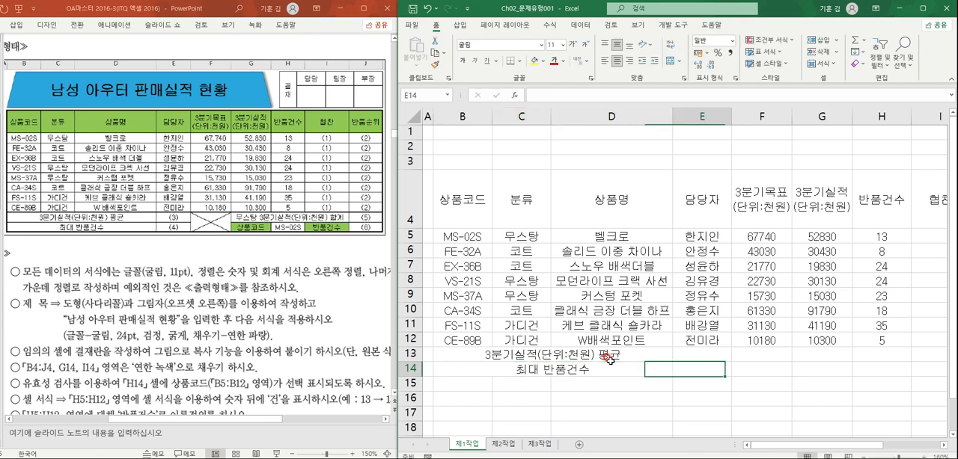
{"action": "key", "text": "Tab"}
- Merge and center cells F13:F14 vertically and cells G13:I13 horizontally
{"action": "left_click_drag", "start_coordinate": [737, 353], "coordinate": [738, 370]}
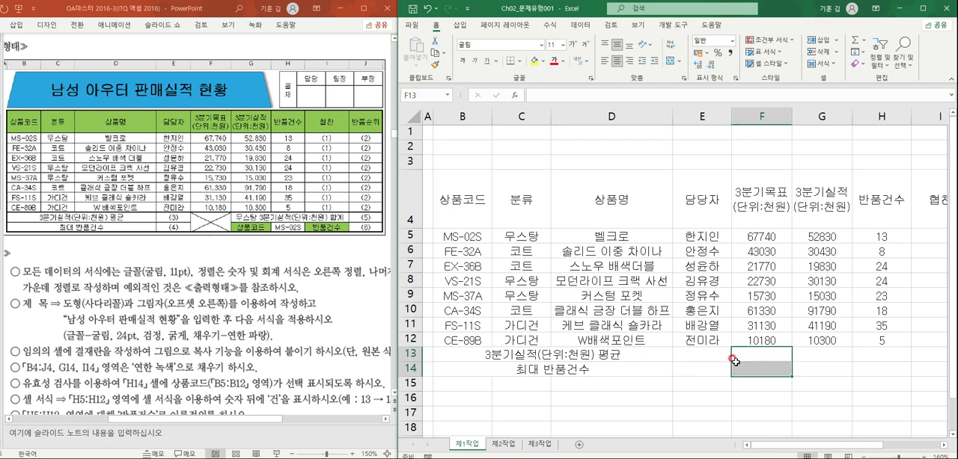
{"action": "left_click", "coordinate": [669, 60]}
{"action": "mouse_move", "coordinate": [817, 354]}
{"action": "left_mouse_down"}
{"action": "mouse_move", "coordinate": [932, 355]}
{"action": "mouse_move", "coordinate": [801, 360]}
{"action": "left_mouse_up"}
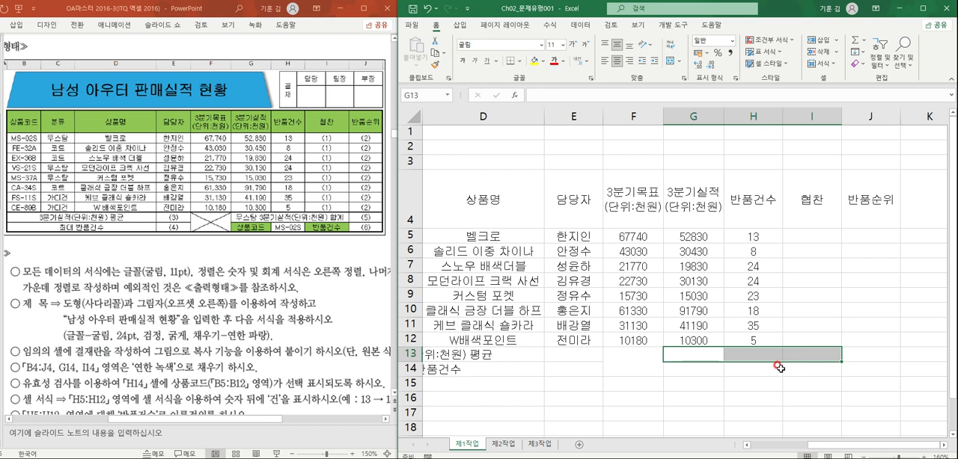
{"action": "left_click", "coordinate": [669, 66]}
- Enter the label "무스탕 3분기실적(단위:천원) 합계" in the merged cell G13
{"action": "left_click", "coordinate": [743, 357]}
{"action": "double_click", "coordinate": [754, 357]}
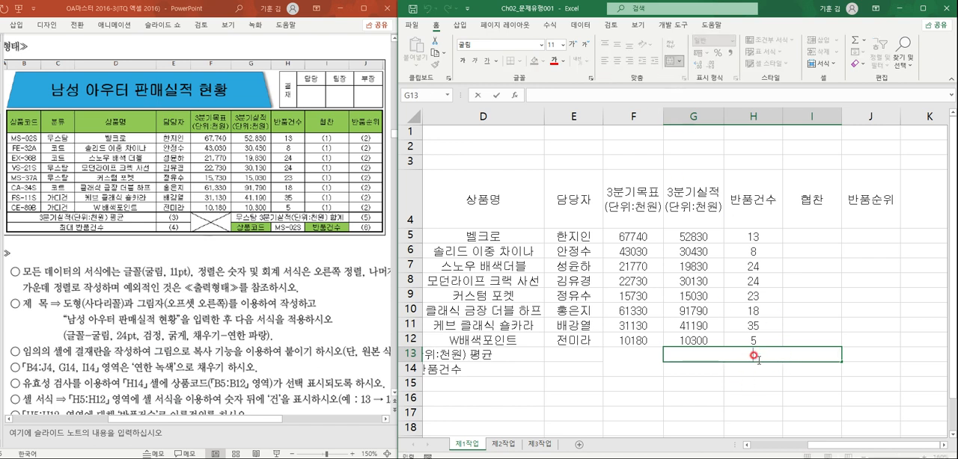
{"action": "type", "text": "무수"}
{"action": "type", "text": "탕"}
{"action": "type", "text": " 3부"}
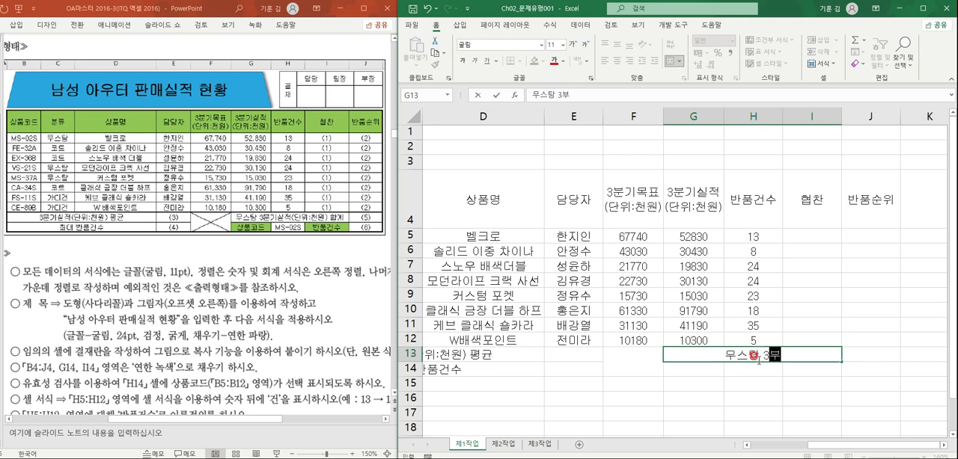
{"action": "type", "text": "분기"}
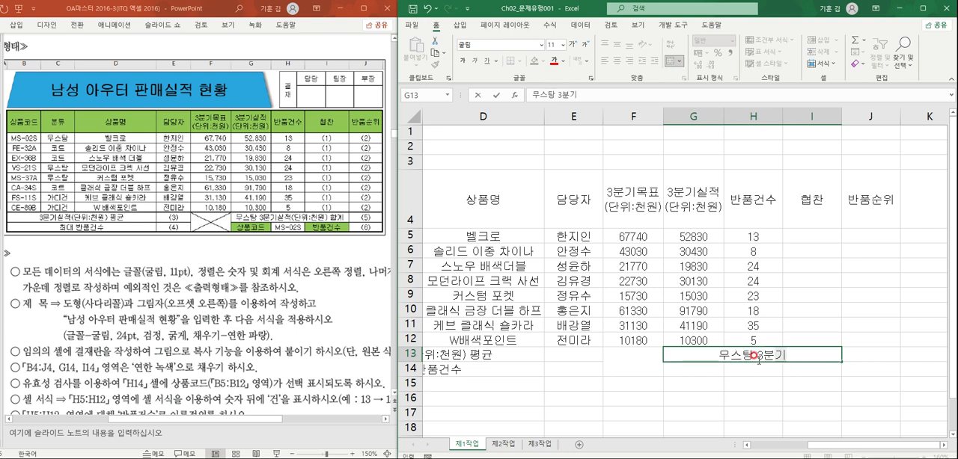
{"action": "type", "text": "실적("}
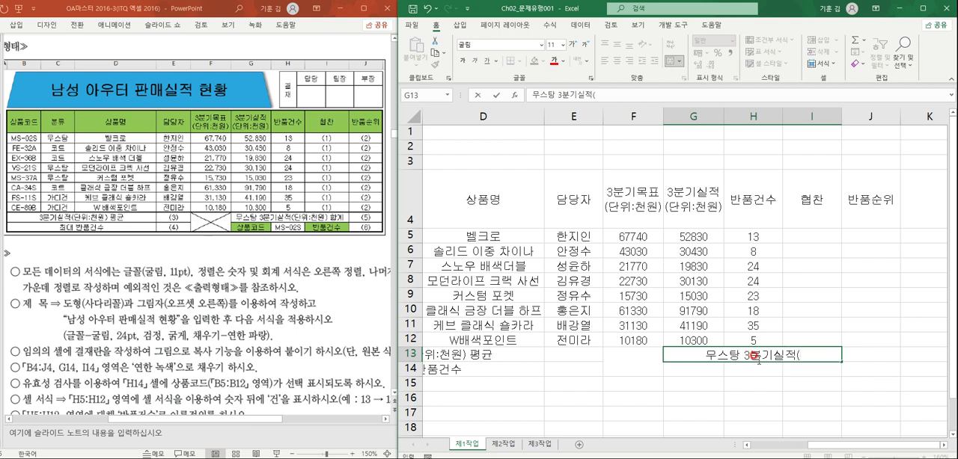
{"action": "type", "text": "단ㅇ"}
{"action": "type", "text": ":천우"}
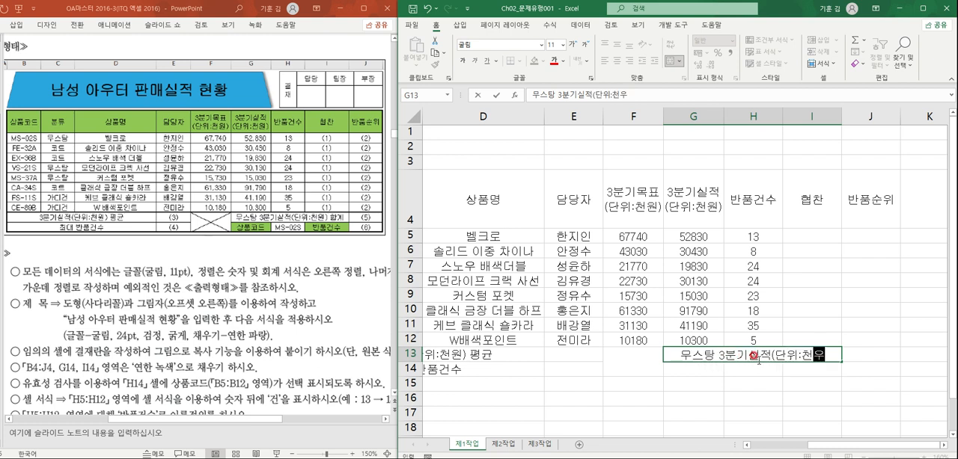
{"action": "type", "text": ") 합ㄱ"}
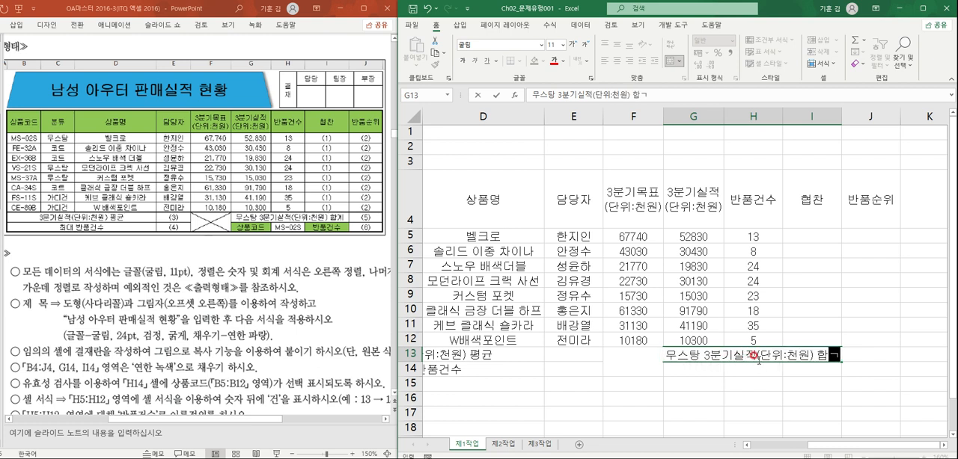
{"action": "key", "text": "Return"}
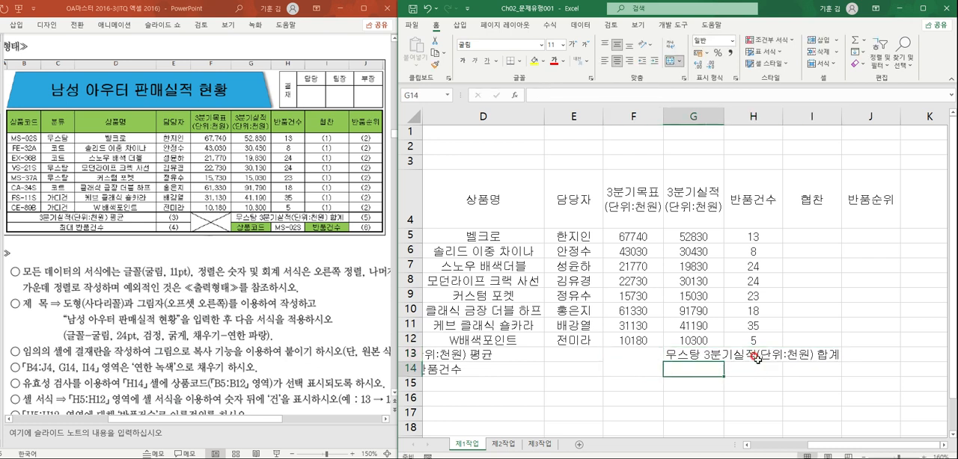
- Enter the labels "상품코드" in cell G14 and "반품건수" in cell I14
{"action": "type", "text": "ㅅㅏㅇ품코드"}
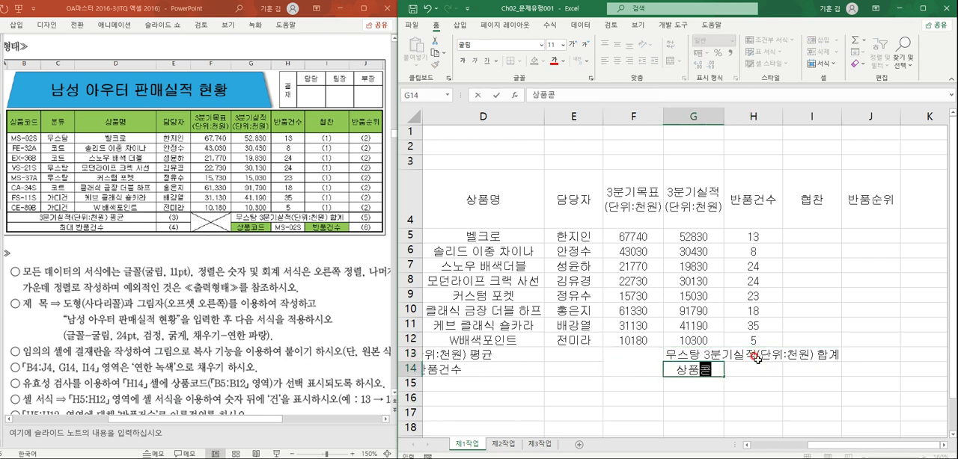
{"action": "key", "text": "Tab"}
{"action": "key", "text": "Tab"}
{"action": "type", "text": "반품건수"}
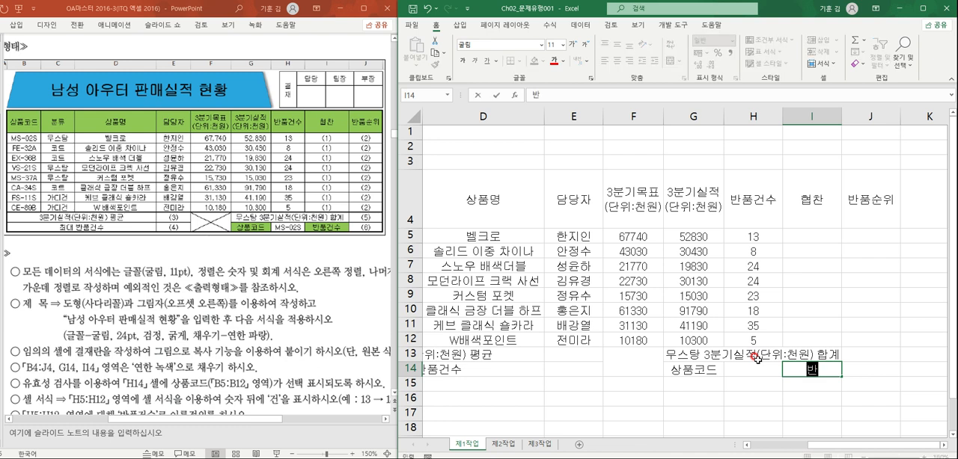
{"action": "left_click_drag", "start_coordinate": [836, 444], "coordinate": [604, 444]}
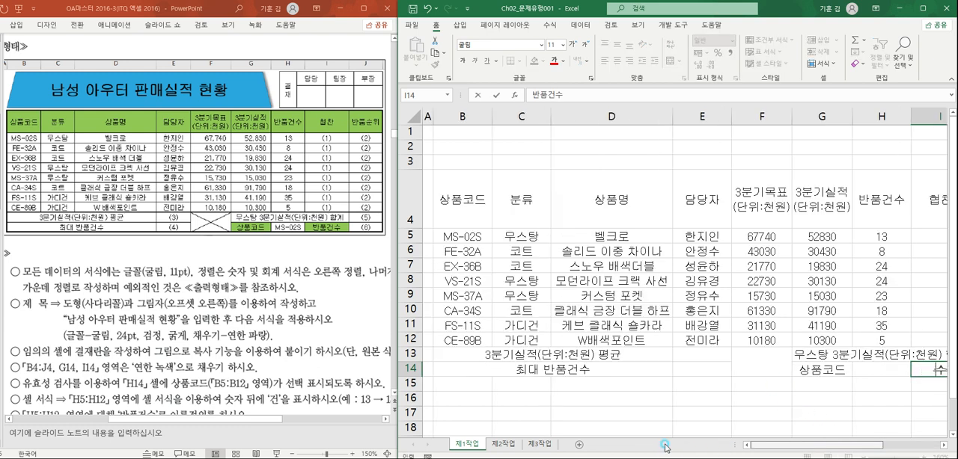
{"action": "left_click", "coordinate": [778, 356]}
- Apply all borders and a thick outside border to the whole table range B4:J14
{"action": "scroll", "coordinate": [778, 362], "scroll_direction": "down", "scroll_amount": 1}
{"action": "scroll", "coordinate": [778, 362], "scroll_direction": "down", "scroll_amount": 1}
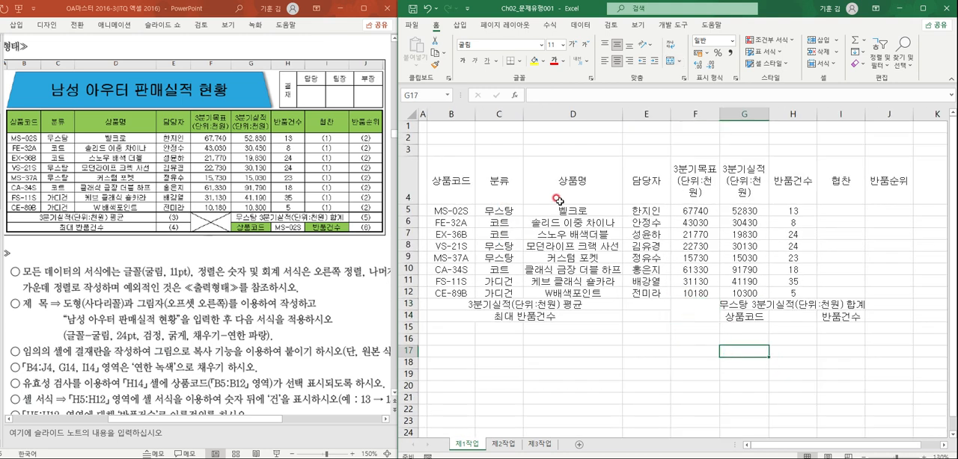
{"action": "left_click_drag", "start_coordinate": [461, 186], "coordinate": [897, 313]}
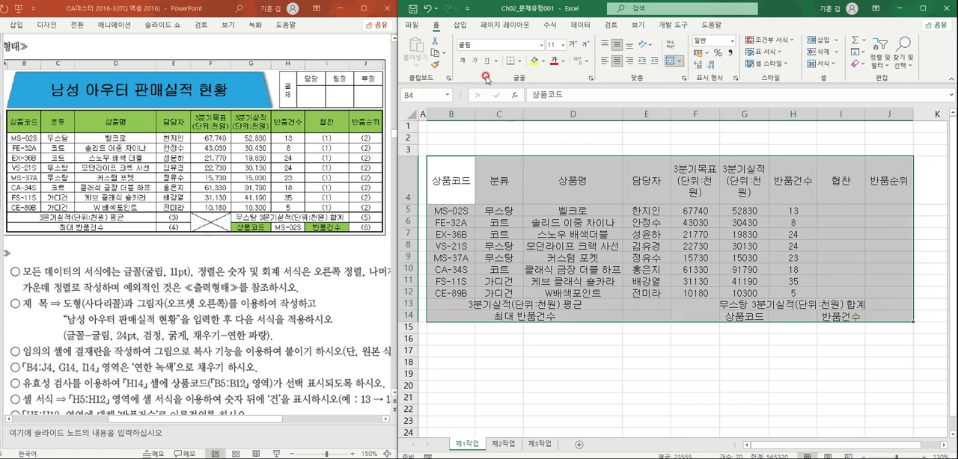
{"action": "left_click", "coordinate": [519, 61]}
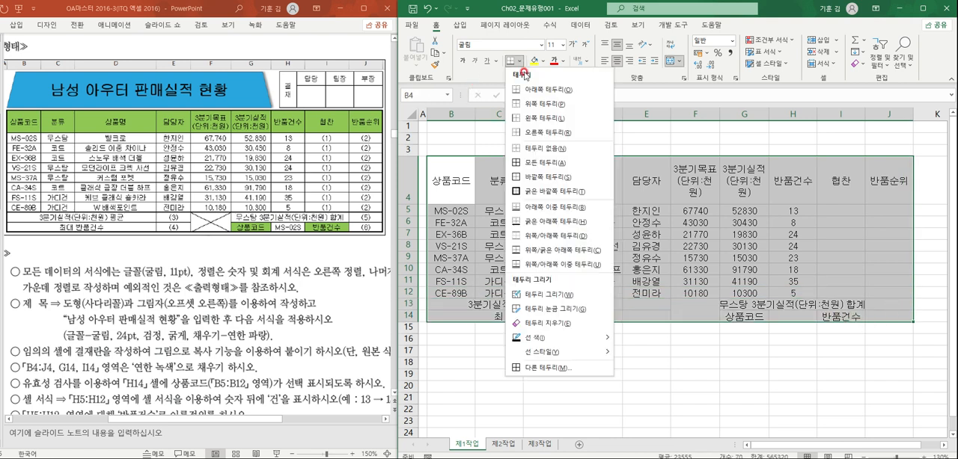
{"action": "left_click", "coordinate": [541, 163]}
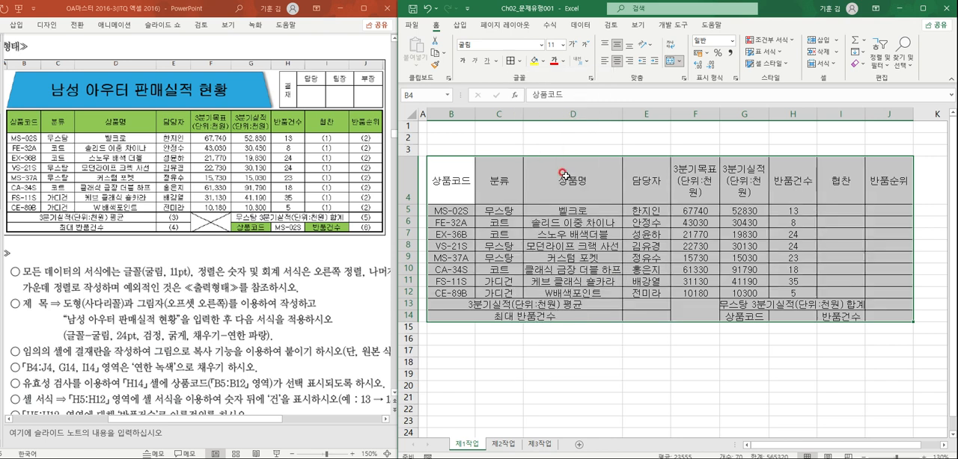
{"action": "left_click", "coordinate": [518, 61]}
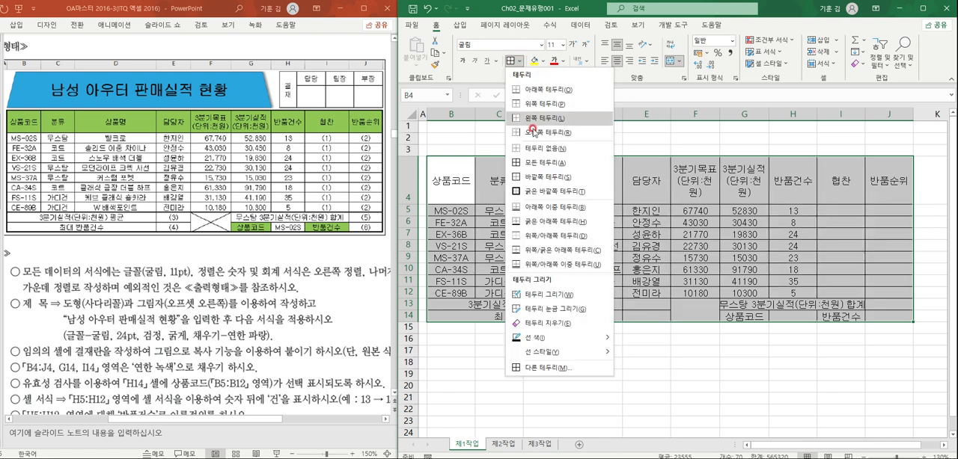
{"action": "left_click", "coordinate": [551, 193]}
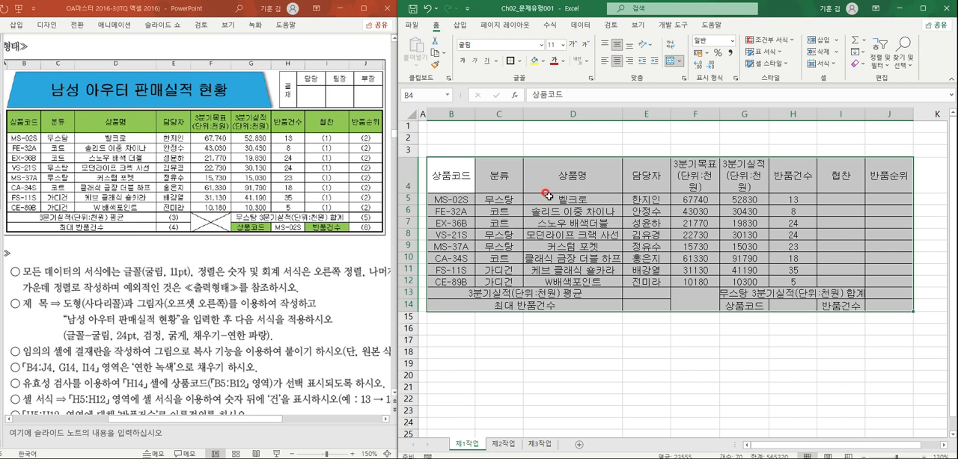
{"action": "left_click", "coordinate": [552, 198]}
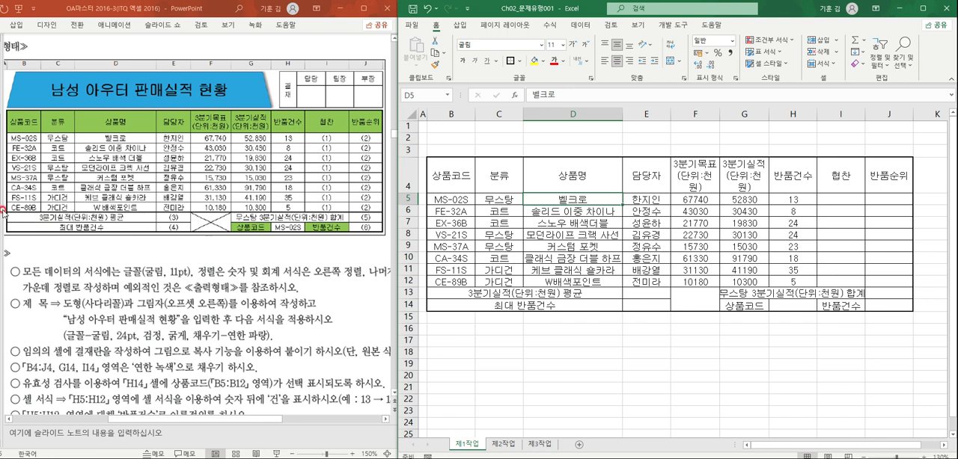
- Apply thick outside borders to the header row B4:J4 and to the data rows B5:J12
{"action": "left_click", "coordinate": [317, 214]}
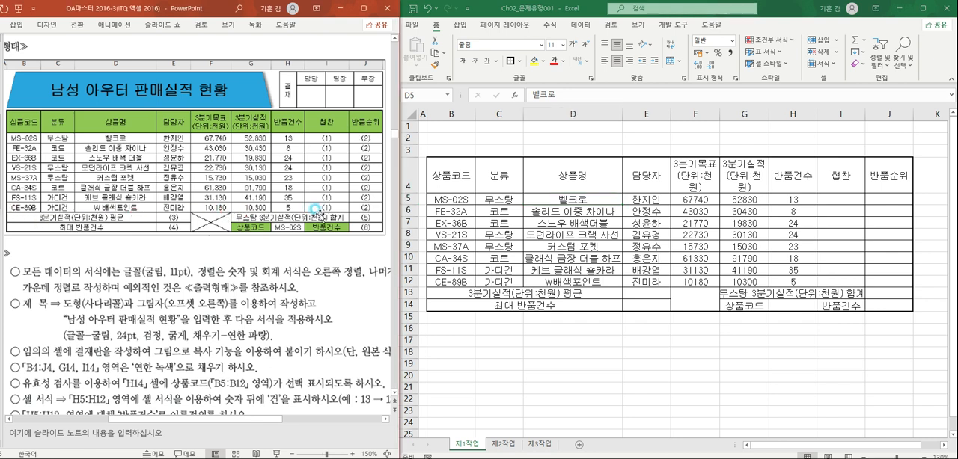
{"action": "left_click", "coordinate": [526, 217]}
{"action": "left_click_drag", "start_coordinate": [455, 172], "coordinate": [857, 171]}
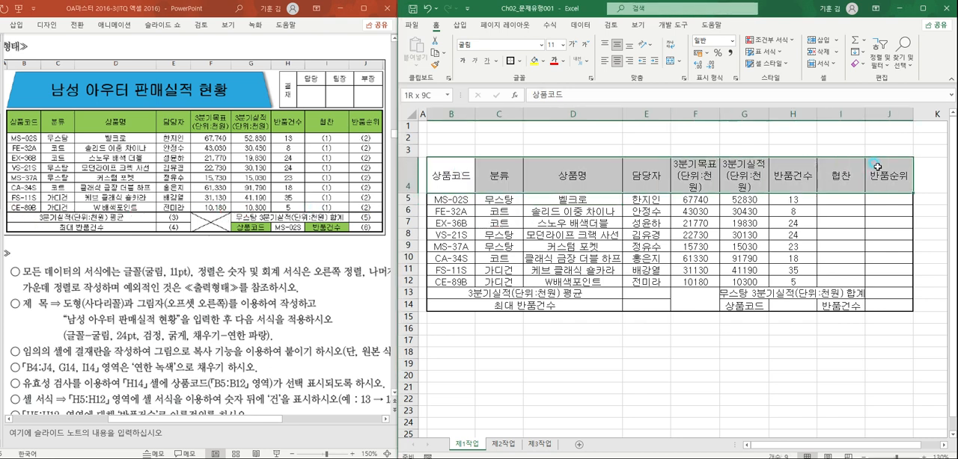
{"action": "left_click_drag", "start_coordinate": [445, 199], "coordinate": [877, 284]}
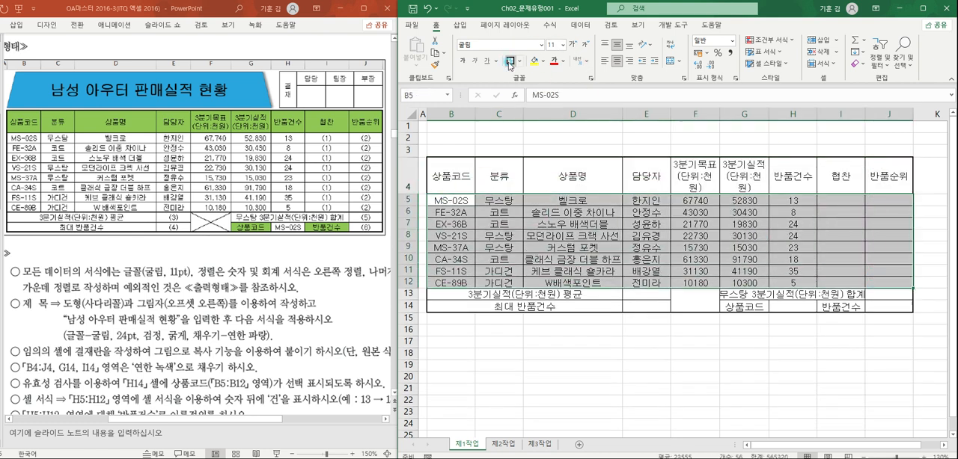
{"action": "left_click", "coordinate": [510, 61]}
{"action": "left_click", "coordinate": [599, 261]}
{"action": "left_click", "coordinate": [666, 343]}
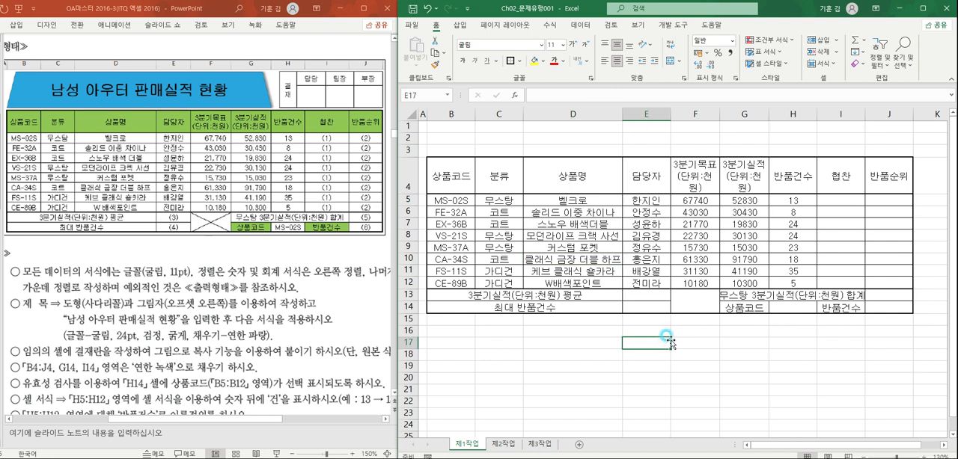
- Add both diagonal borders to the merged cell F13:F14 so it is crossed out with an X
{"action": "left_click", "coordinate": [694, 304]}
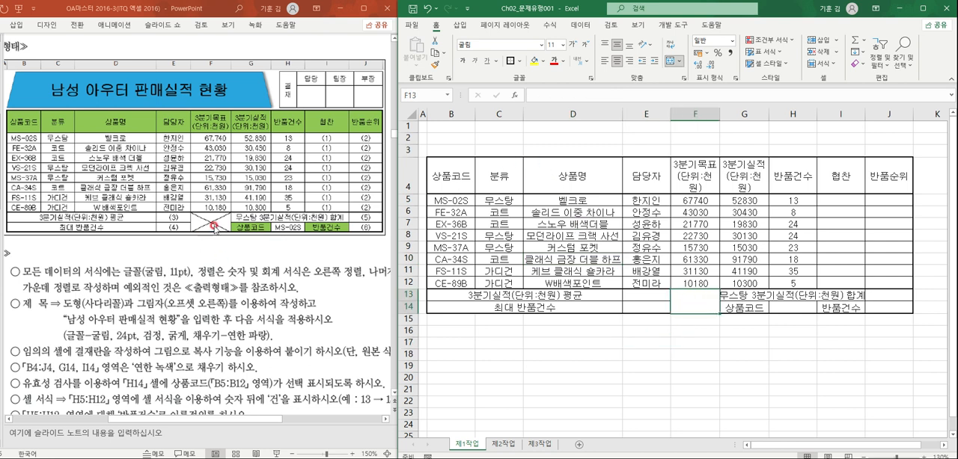
{"action": "left_click", "coordinate": [522, 62]}
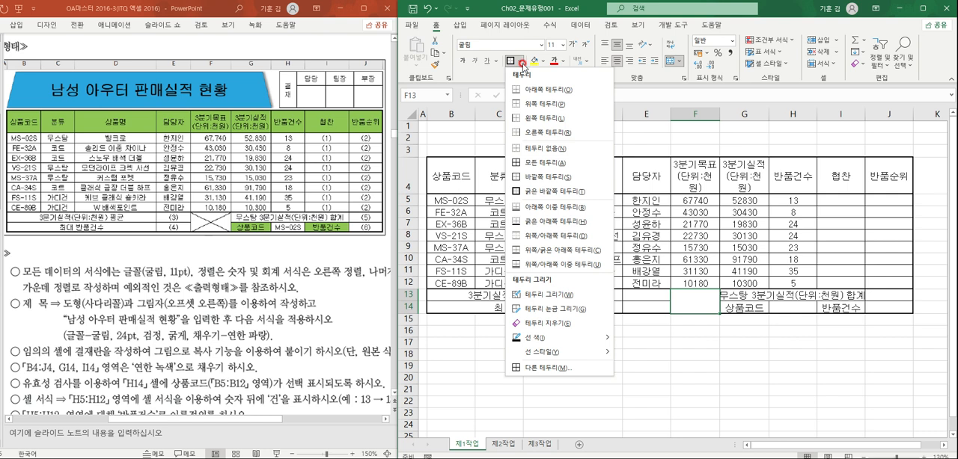
{"action": "left_click", "coordinate": [544, 368]}
{"action": "left_click", "coordinate": [558, 201]}
{"action": "left_click", "coordinate": [668, 199]}
{"action": "left_click", "coordinate": [680, 306]}
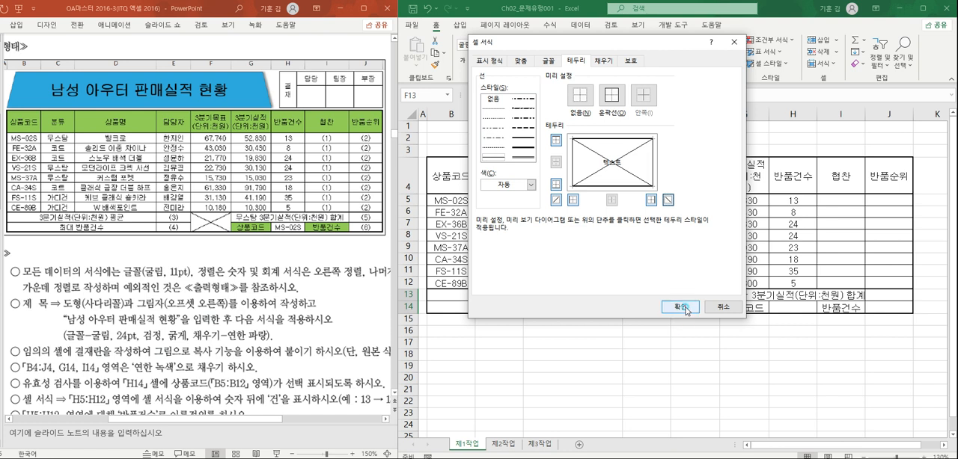
{"action": "left_click", "coordinate": [662, 365]}
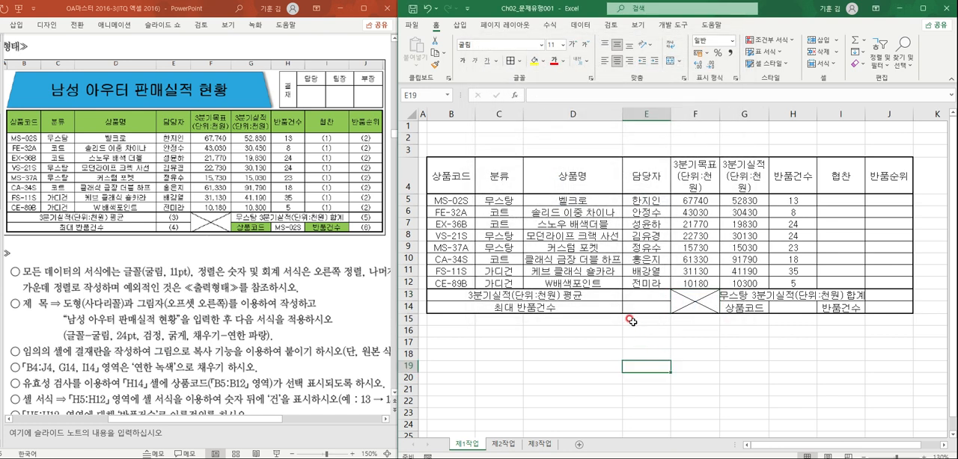
- Fill the header row B4:J4 with the standard light green color
{"action": "left_click_drag", "start_coordinate": [449, 177], "coordinate": [886, 179]}
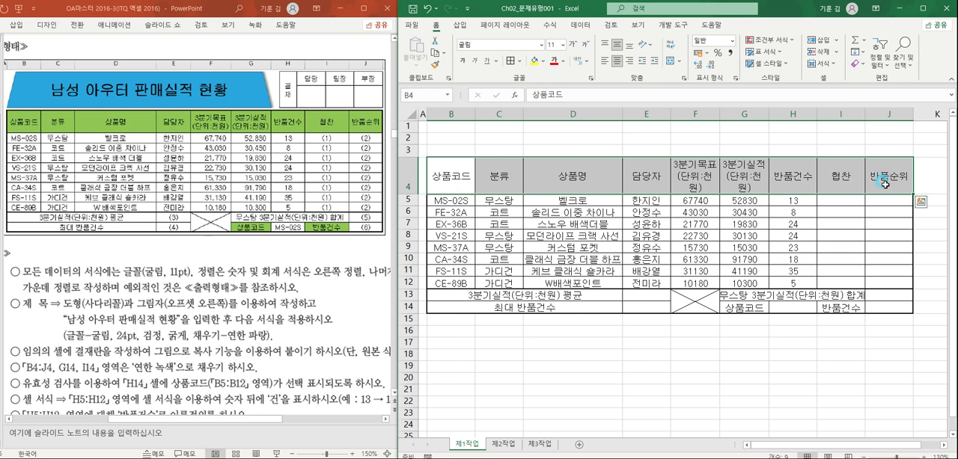
{"action": "left_click", "coordinate": [543, 61]}
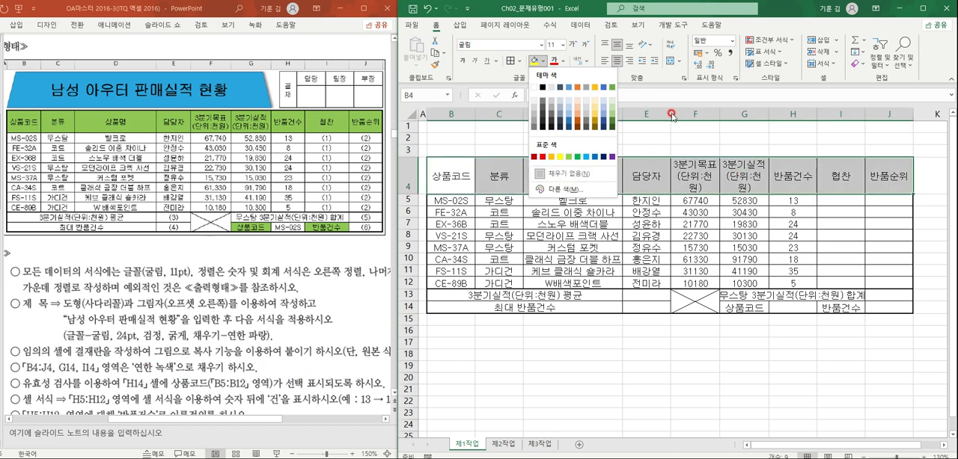
{"action": "left_click", "coordinate": [572, 158]}
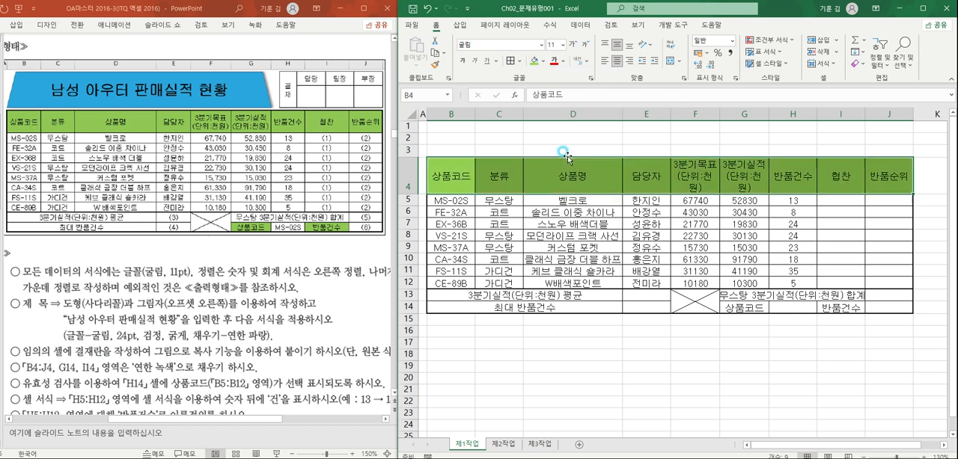
{"action": "left_click", "coordinate": [587, 237]}
- Apply the same light green fill to the label cells G14 and I14
{"action": "left_click", "coordinate": [746, 307]}
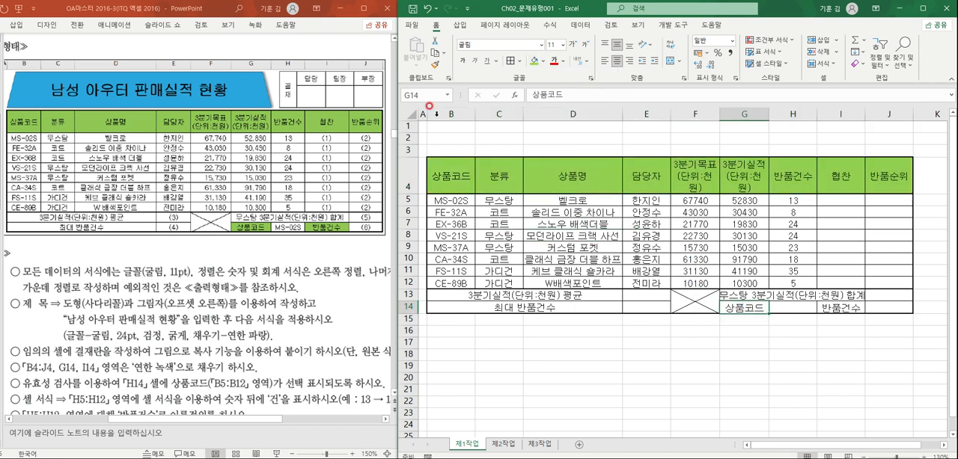
{"action": "left_click", "coordinate": [536, 60]}
{"action": "left_click", "coordinate": [841, 307]}
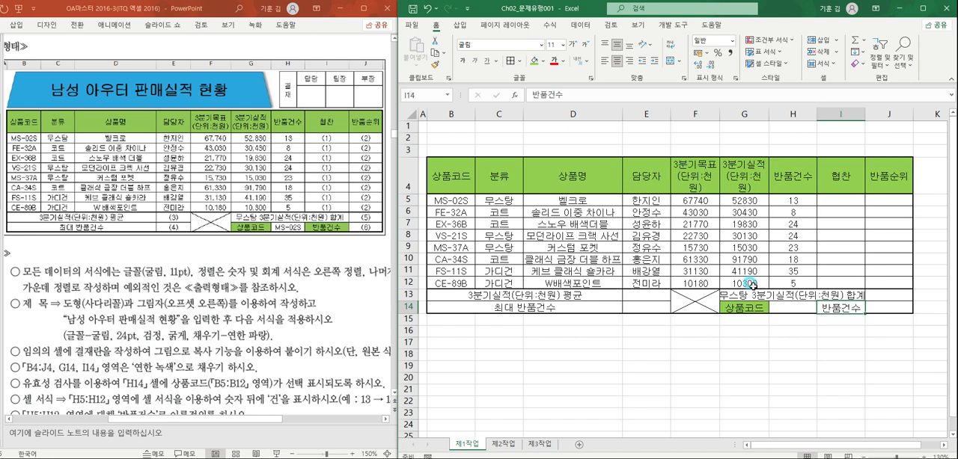
{"action": "left_click", "coordinate": [534, 60]}
{"action": "left_click", "coordinate": [675, 248]}
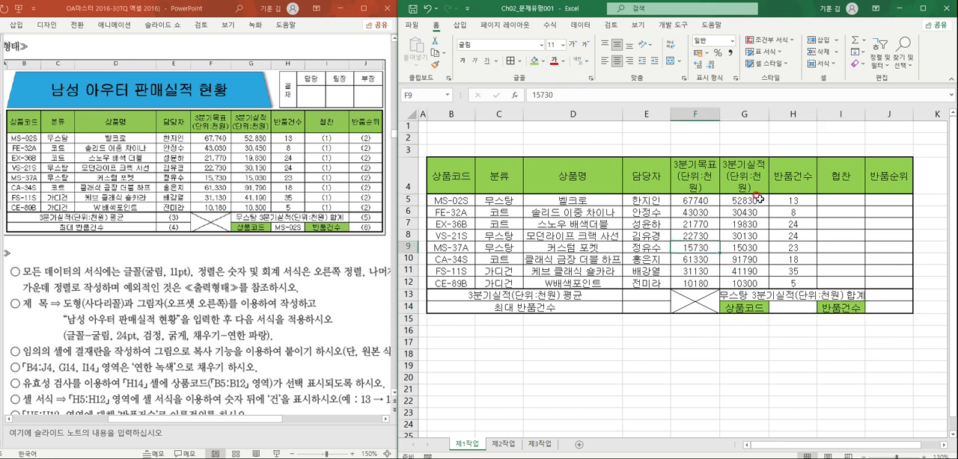
- Widen column I slightly so the merged label in G13:I13 fits
{"action": "left_click_drag", "start_coordinate": [863, 120], "coordinate": [874, 115]}
{"action": "left_click", "coordinate": [779, 353]}
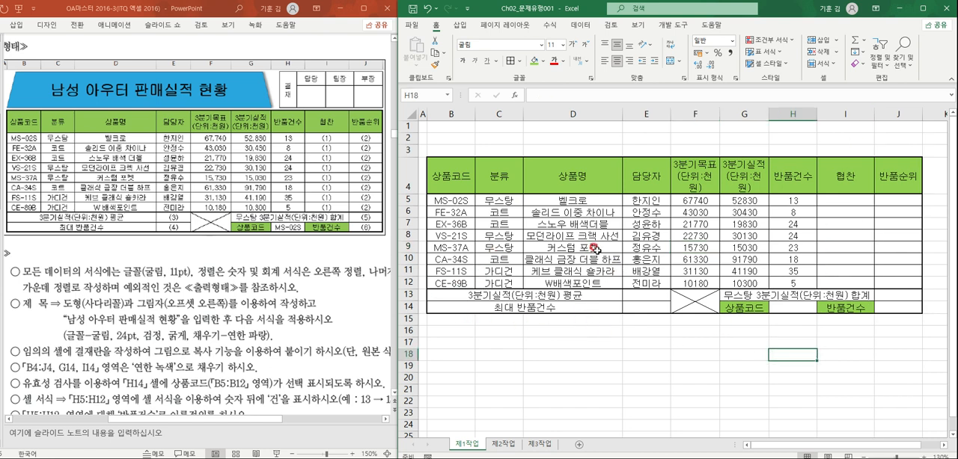
{"action": "left_click", "coordinate": [782, 271]}
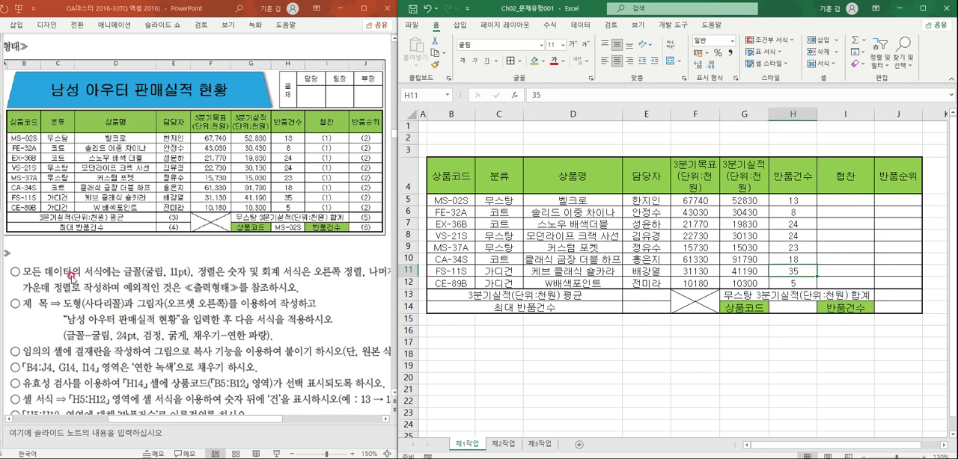
- Apply the comma style to the third-quarter target and sales figures in F5:G12
{"action": "left_click", "coordinate": [690, 228]}
{"action": "left_click_drag", "start_coordinate": [694, 200], "coordinate": [741, 283]}
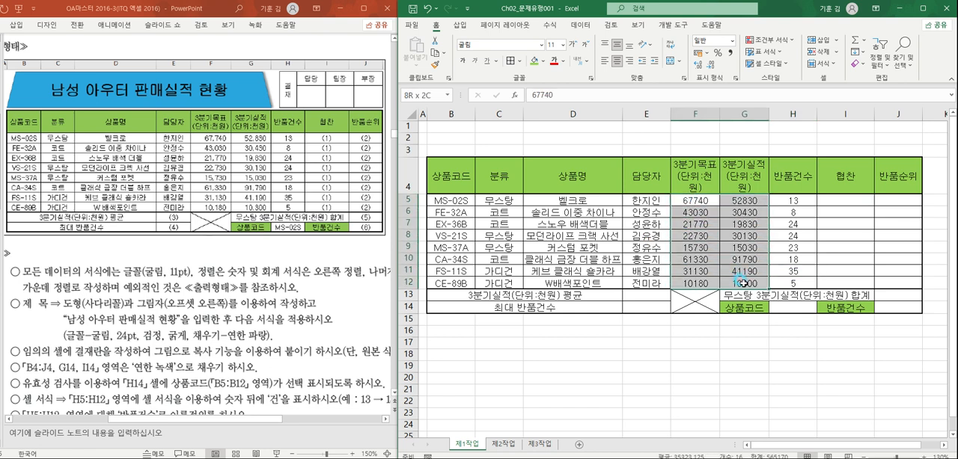
{"action": "left_click", "coordinate": [730, 54]}
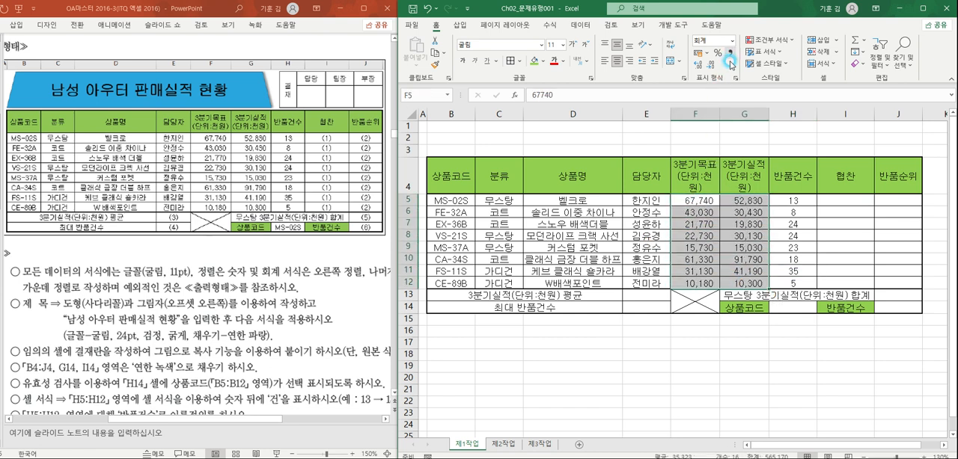
- Right-align the numeric values in F5:H12
{"action": "left_click_drag", "start_coordinate": [694, 201], "coordinate": [793, 283]}
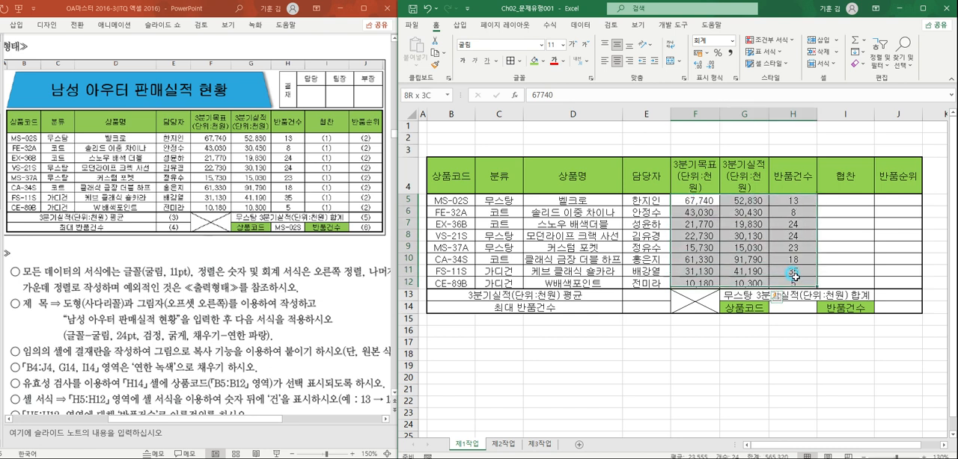
{"action": "left_click", "coordinate": [630, 60]}
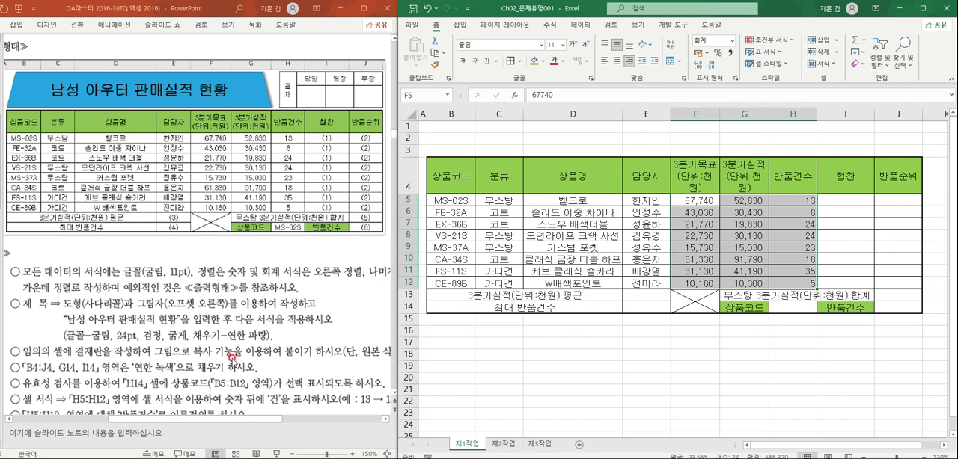
{"action": "left_click", "coordinate": [546, 354]}
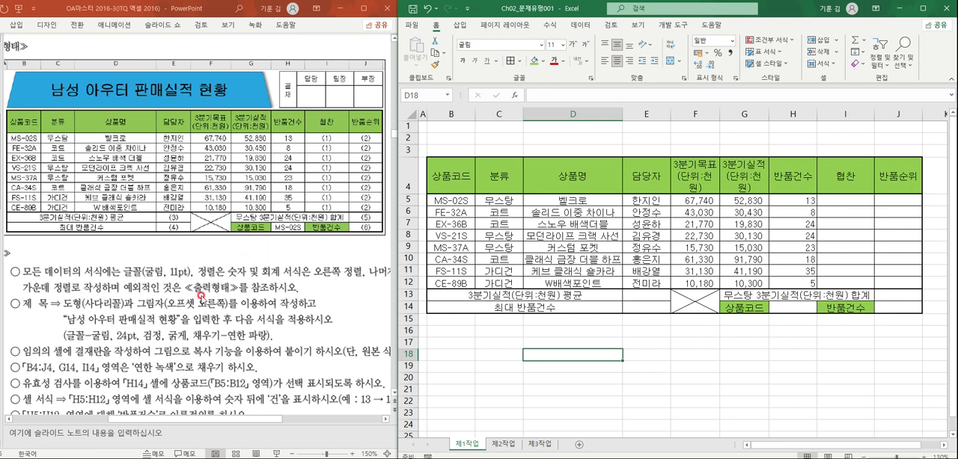
- Add list data validation to cell H14 using the product codes in B5:B12 as the source
{"action": "scroll", "coordinate": [187, 326], "scroll_direction": "down", "scroll_amount": 1}
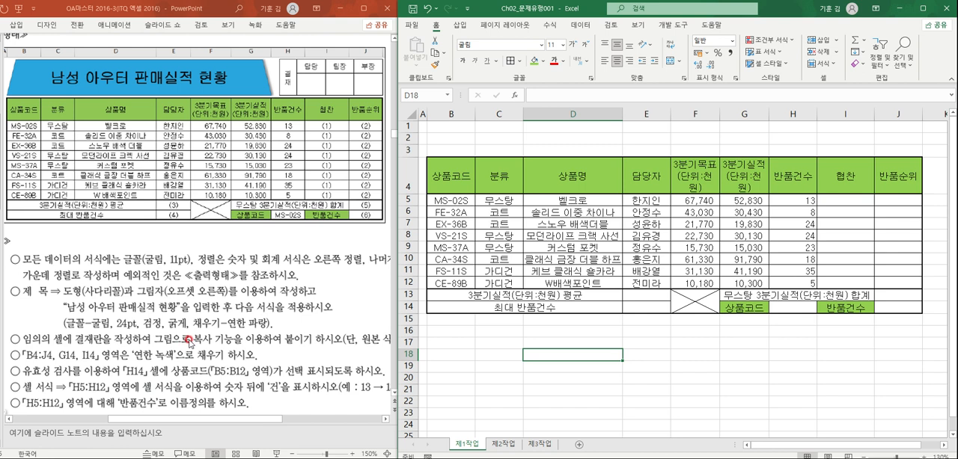
{"action": "scroll", "coordinate": [188, 345], "scroll_direction": "down", "scroll_amount": 1}
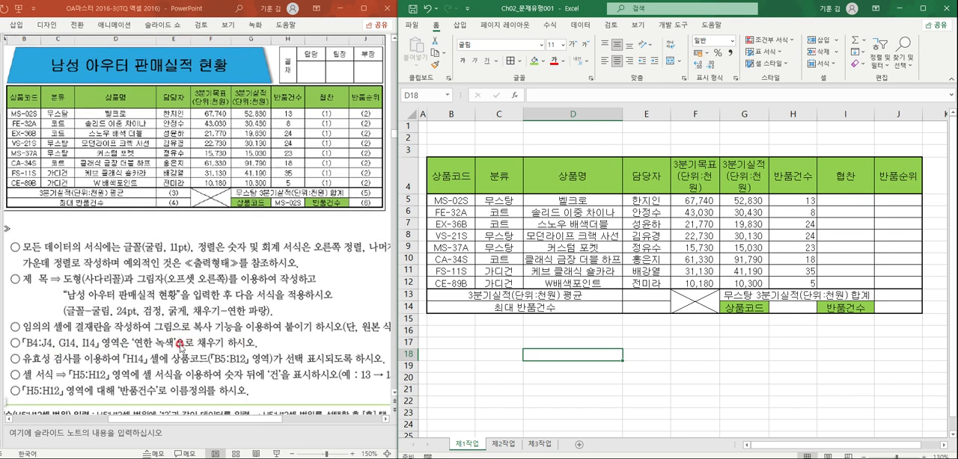
{"action": "left_click", "coordinate": [787, 307]}
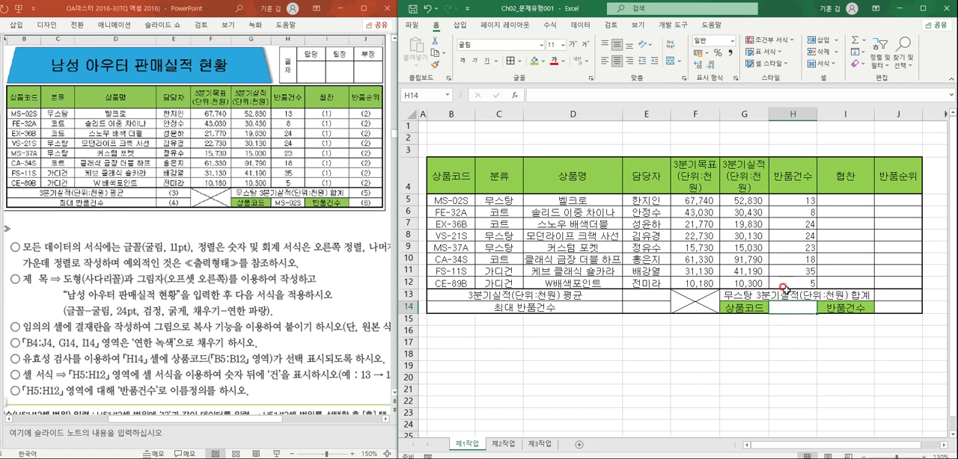
{"action": "left_click", "coordinate": [584, 28]}
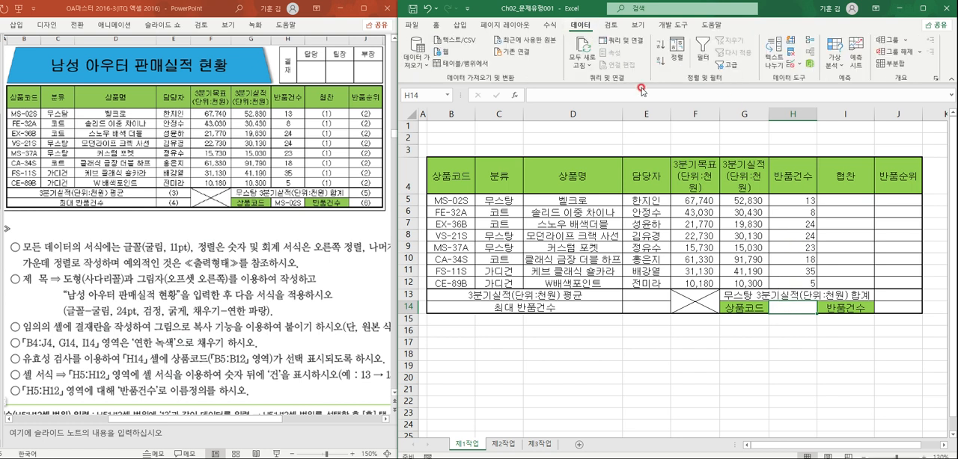
{"action": "left_click", "coordinate": [800, 65]}
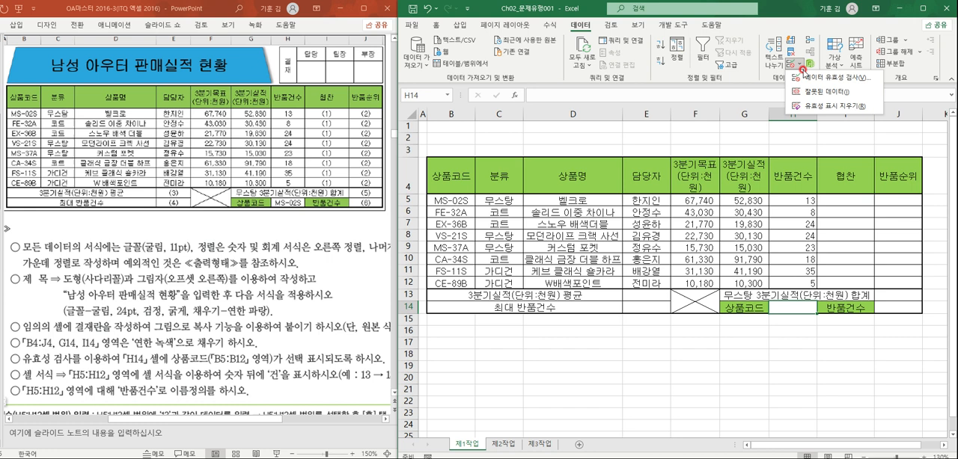
{"action": "left_click", "coordinate": [806, 77]}
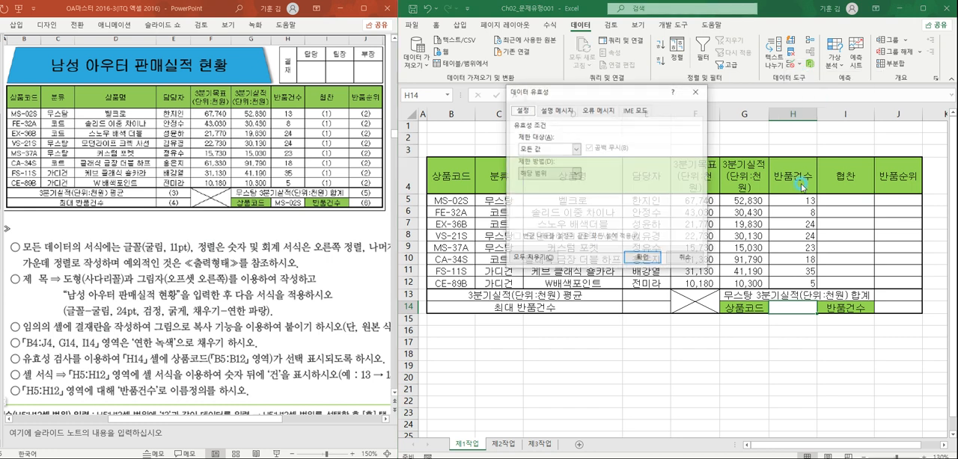
{"action": "left_click", "coordinate": [537, 149]}
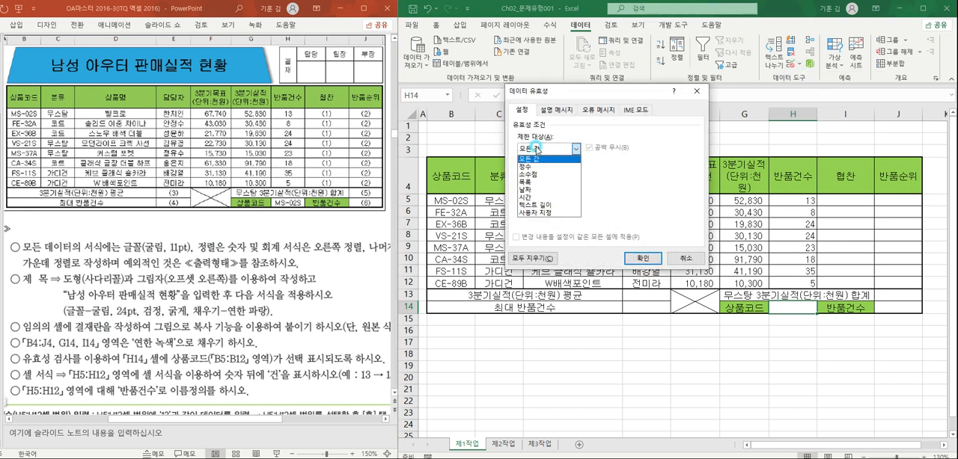
{"action": "left_click", "coordinate": [539, 184]}
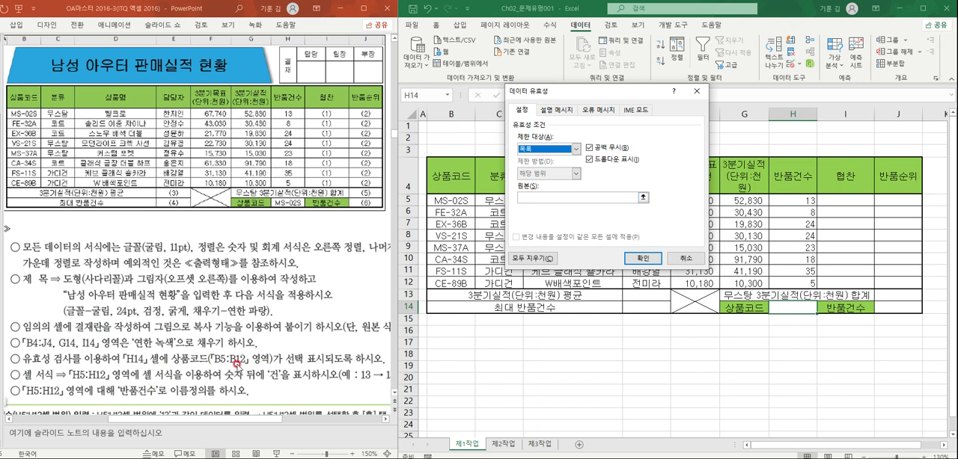
{"action": "left_click", "coordinate": [555, 197]}
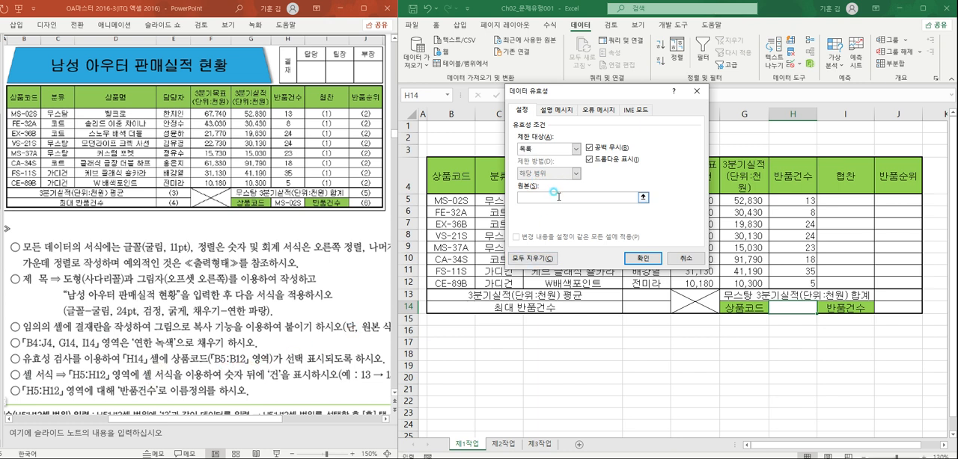
{"action": "left_click_drag", "start_coordinate": [614, 91], "coordinate": [714, 103]}
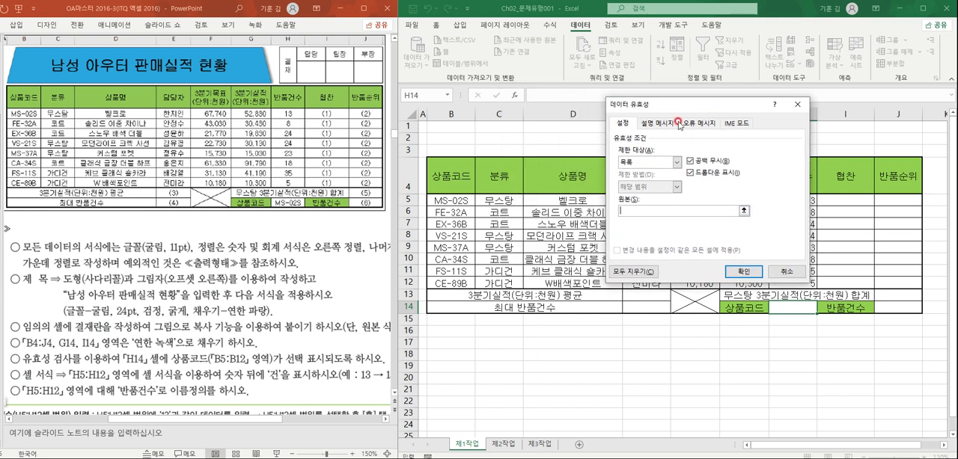
{"action": "left_click_drag", "start_coordinate": [466, 205], "coordinate": [451, 284]}
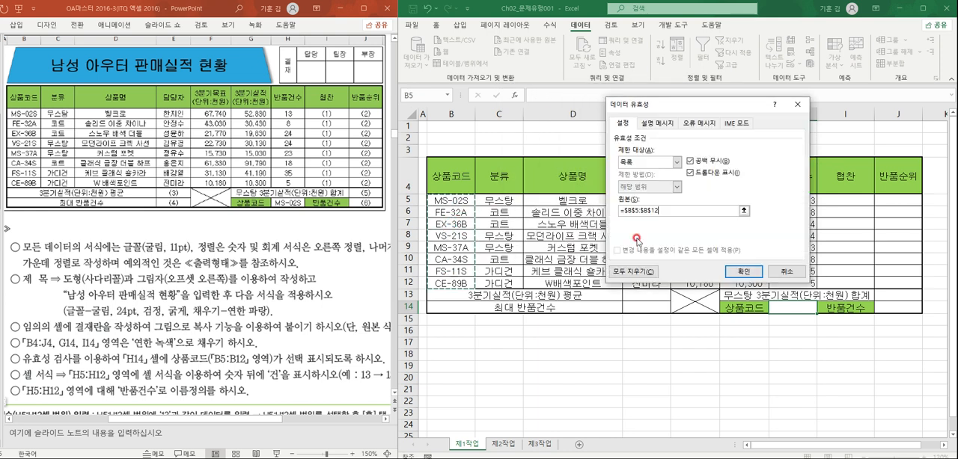
{"action": "left_click", "coordinate": [727, 274]}
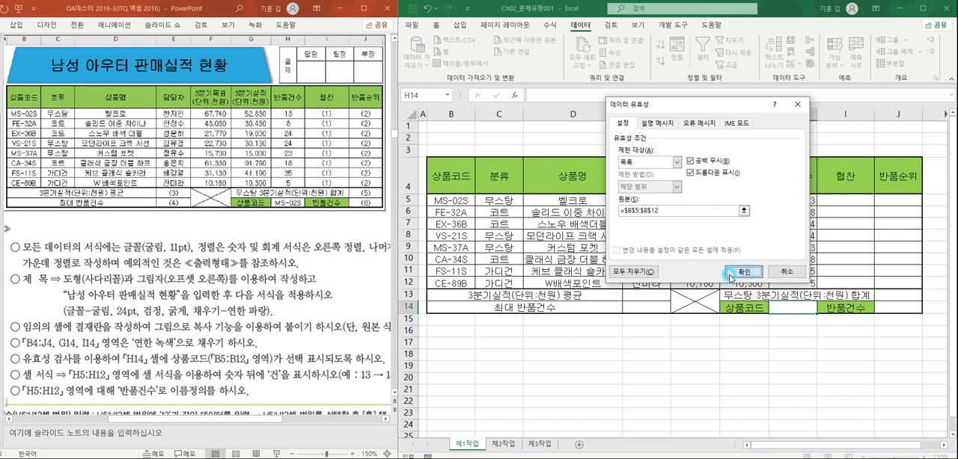
- Choose MS-02S from the validation list in cell H14
{"action": "left_click", "coordinate": [820, 309]}
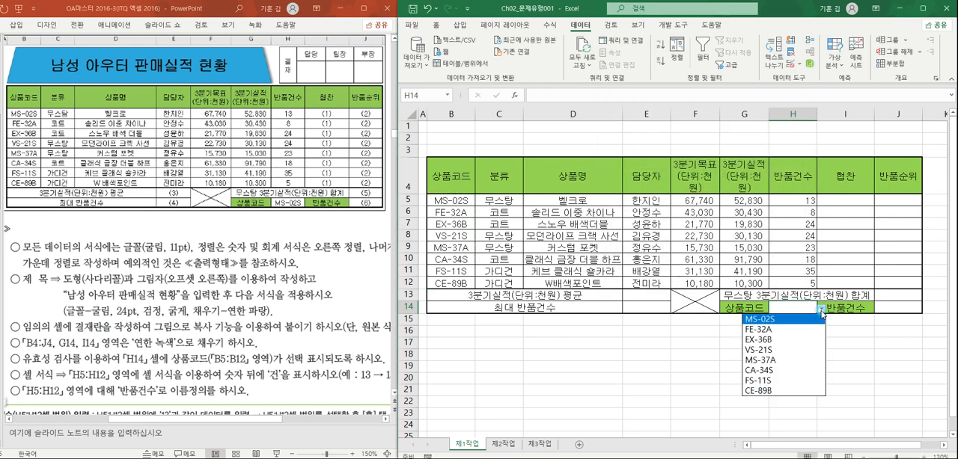
{"action": "left_click", "coordinate": [813, 320]}
{"action": "left_click", "coordinate": [794, 350]}
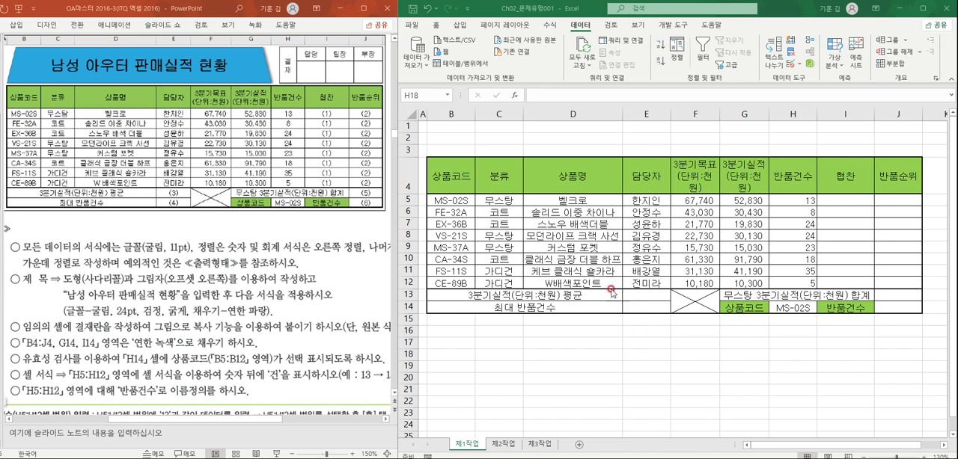
{"action": "left_click", "coordinate": [798, 310]}
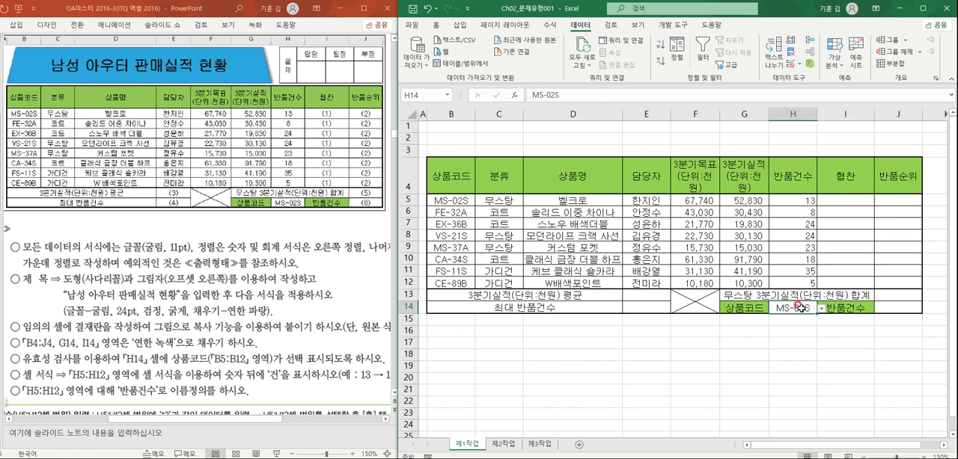
{"action": "left_click", "coordinate": [793, 352]}
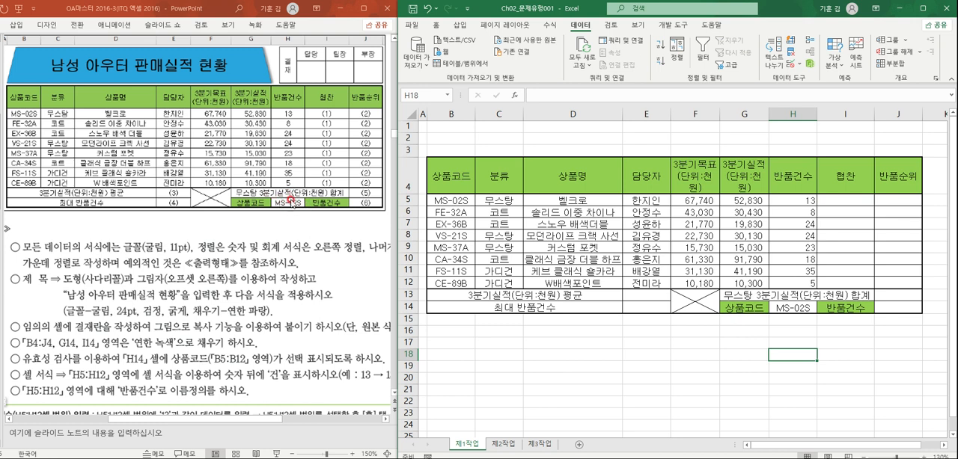
{"action": "left_click", "coordinate": [790, 308]}
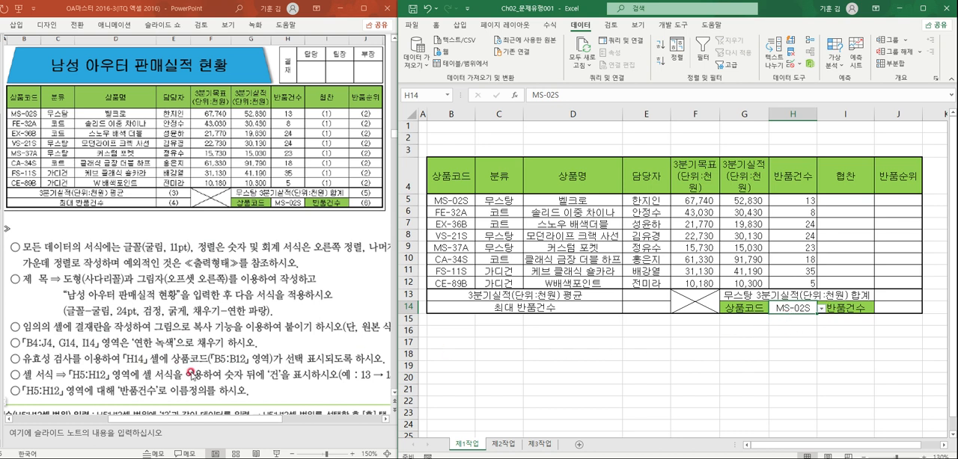
{"action": "left_click", "coordinate": [550, 367]}
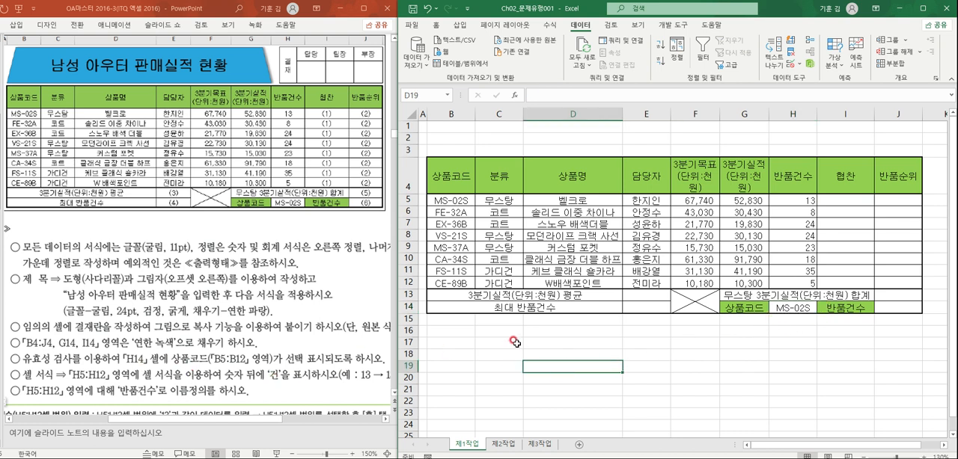
{"action": "left_click", "coordinate": [275, 424]}
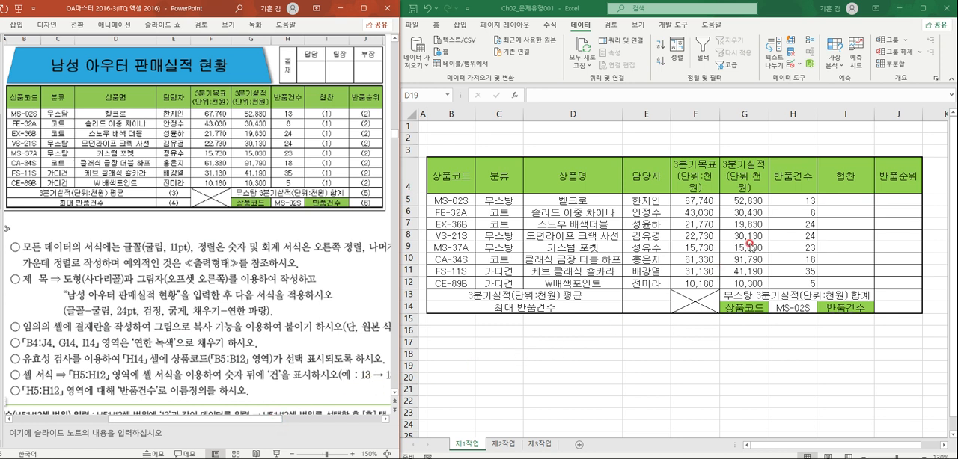
- Apply the custom number format #,##0"건" to the return counts in H5:H12
{"action": "left_click", "coordinate": [802, 199]}
{"action": "left_click_drag", "start_coordinate": [802, 198], "coordinate": [796, 284]}
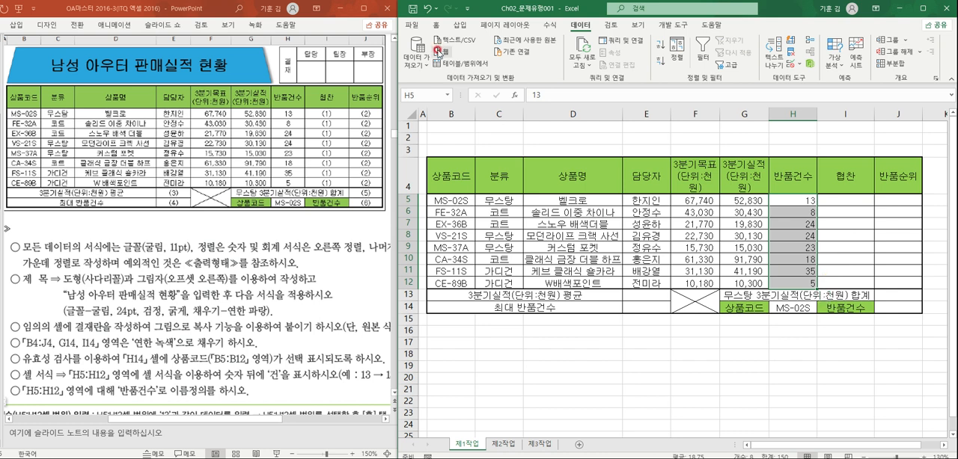
{"action": "left_click", "coordinate": [439, 24]}
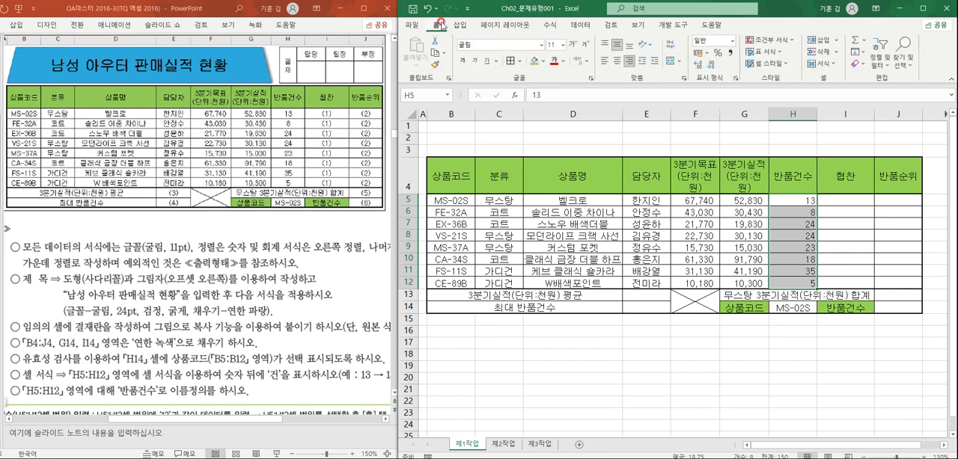
{"action": "left_click", "coordinate": [737, 80]}
{"action": "left_click", "coordinate": [622, 184]}
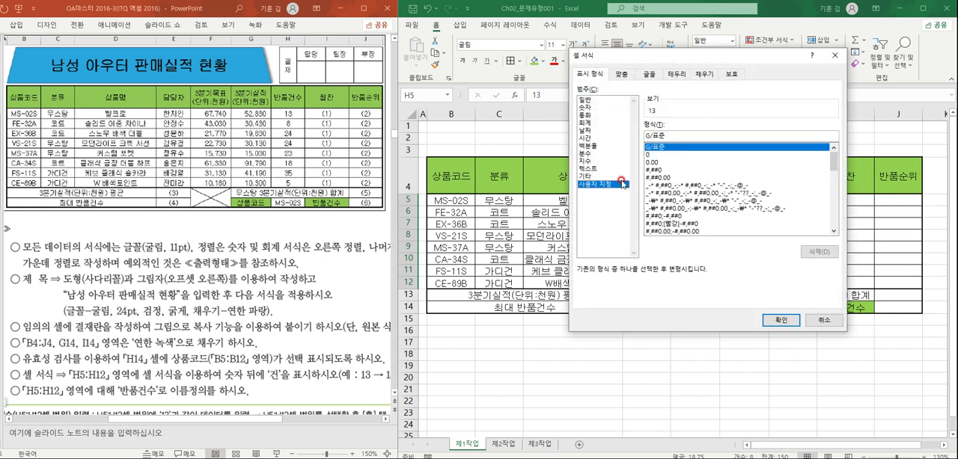
{"action": "left_click", "coordinate": [657, 170]}
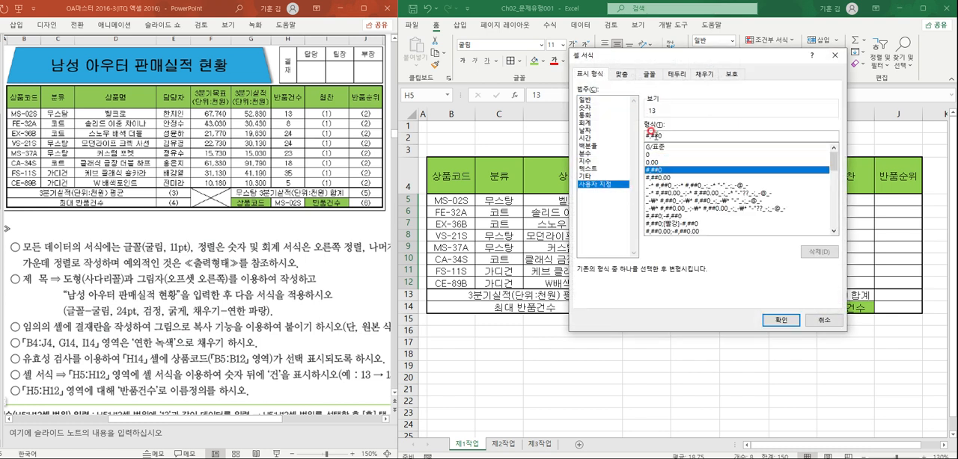
{"action": "type", "text": "\"건"}
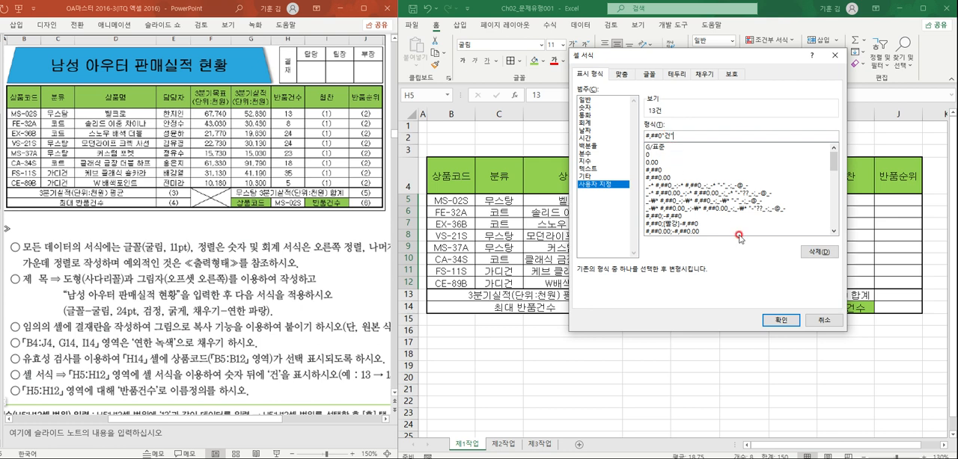
{"action": "left_click", "coordinate": [780, 320]}
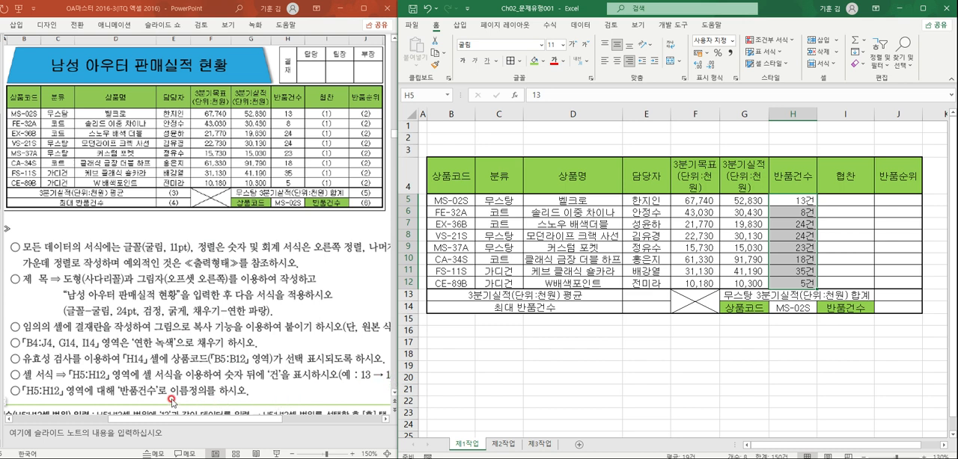
{"action": "left_click", "coordinate": [680, 367]}
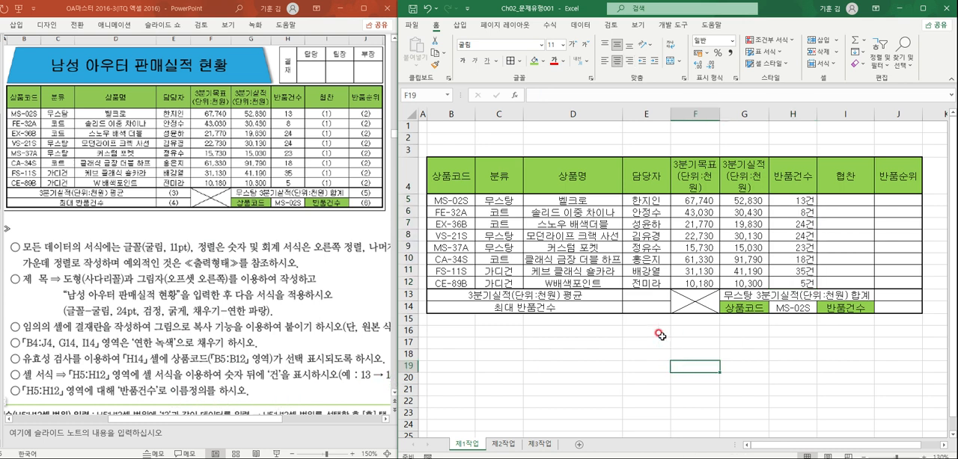
- Define the name 반품건수 for the range H5:H12
{"action": "left_click", "coordinate": [674, 225]}
{"action": "left_click", "coordinate": [797, 200]}
{"action": "left_click_drag", "start_coordinate": [798, 200], "coordinate": [796, 284]}
{"action": "left_click", "coordinate": [424, 91]}
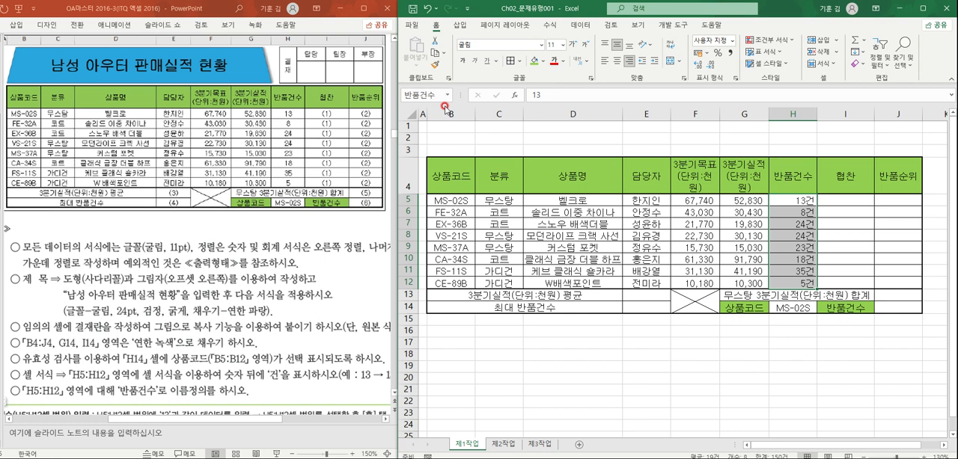
{"action": "left_click", "coordinate": [583, 330]}
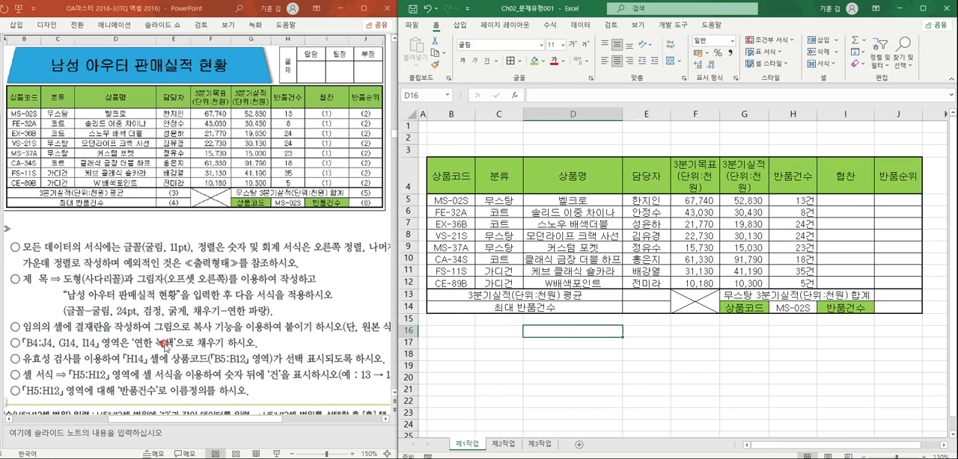
{"action": "left_click", "coordinate": [695, 267]}
{"action": "left_click", "coordinate": [780, 219]}
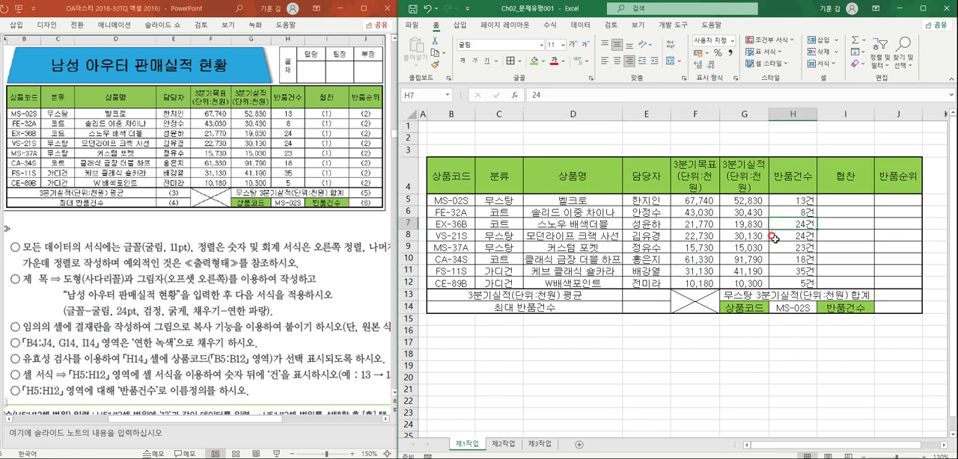
- Increase the height of rows 1 to 3 together to make room for the title above the table
{"action": "left_click_drag", "start_coordinate": [408, 126], "coordinate": [409, 147]}
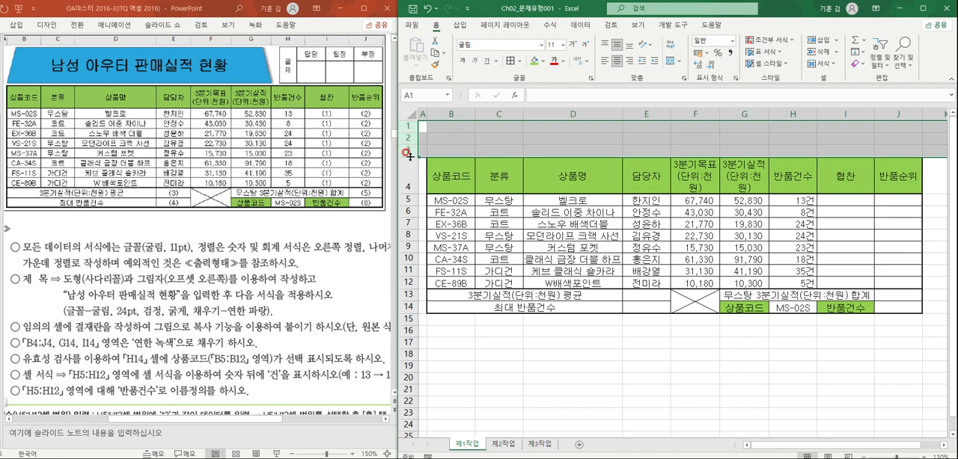
{"action": "left_click_drag", "start_coordinate": [410, 156], "coordinate": [410, 162]}
{"action": "left_click", "coordinate": [617, 161]}
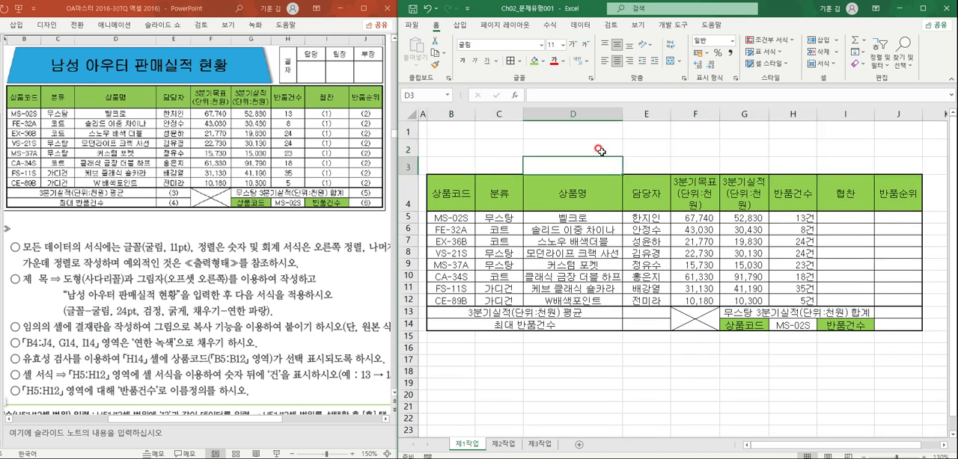
- Draw a trapezoid shape about 13.5 cm wide and 1.9 cm high over rows 1 to 3, spanning columns B to G
{"action": "left_click", "coordinate": [466, 24]}
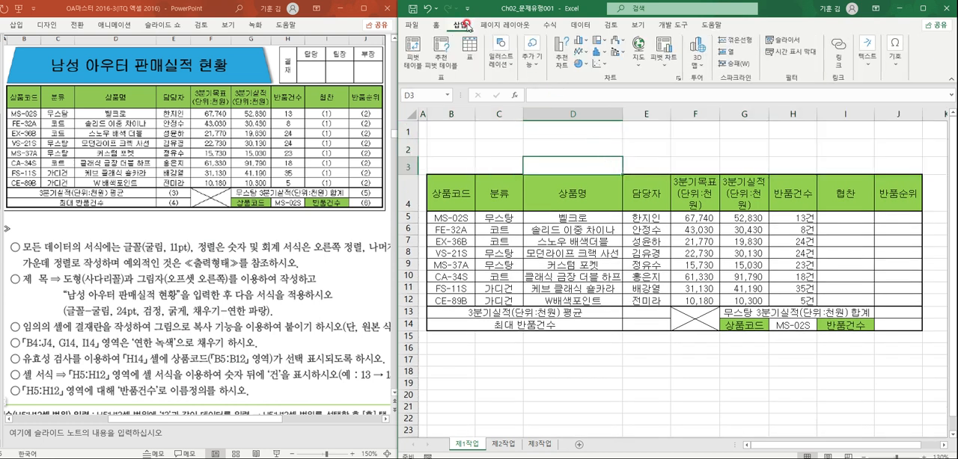
{"action": "left_click", "coordinate": [502, 58]}
{"action": "left_click", "coordinate": [518, 111]}
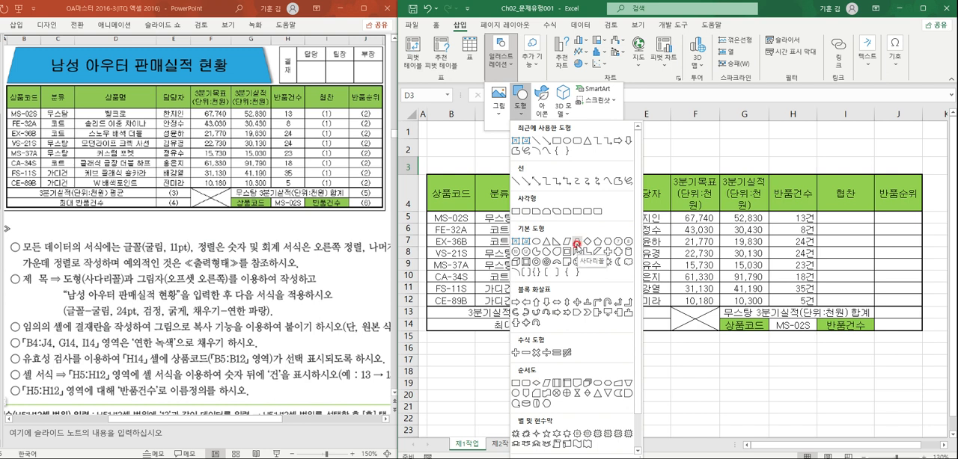
{"action": "left_click", "coordinate": [576, 243]}
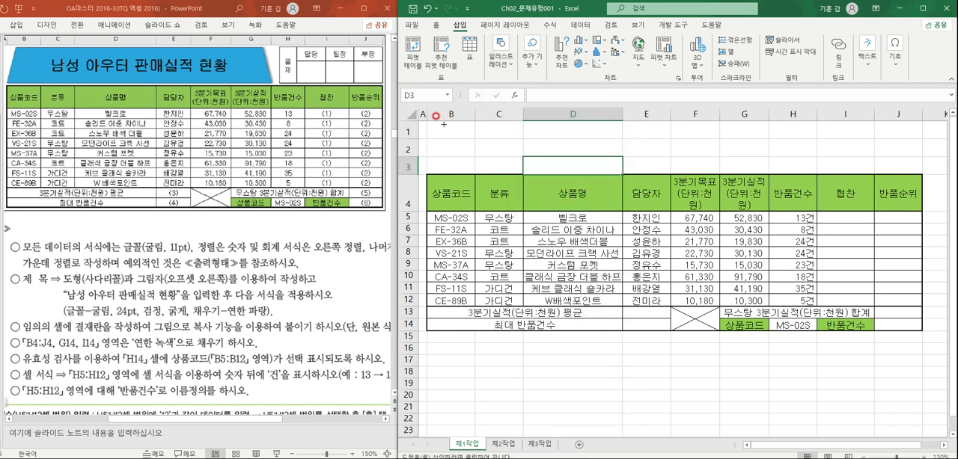
{"action": "left_click_drag", "start_coordinate": [434, 125], "coordinate": [771, 172]}
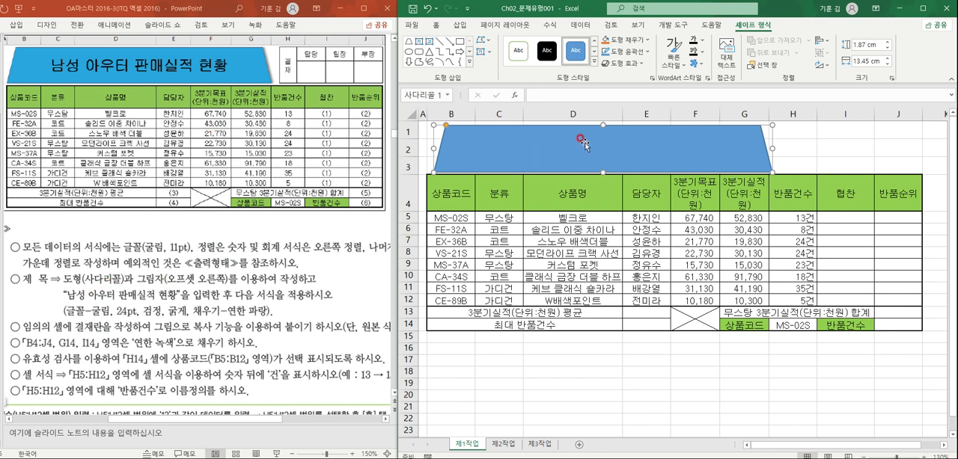
- Apply the offset-right outer shadow to the trapezoid and fill it with the standard light blue
{"action": "left_click", "coordinate": [632, 66]}
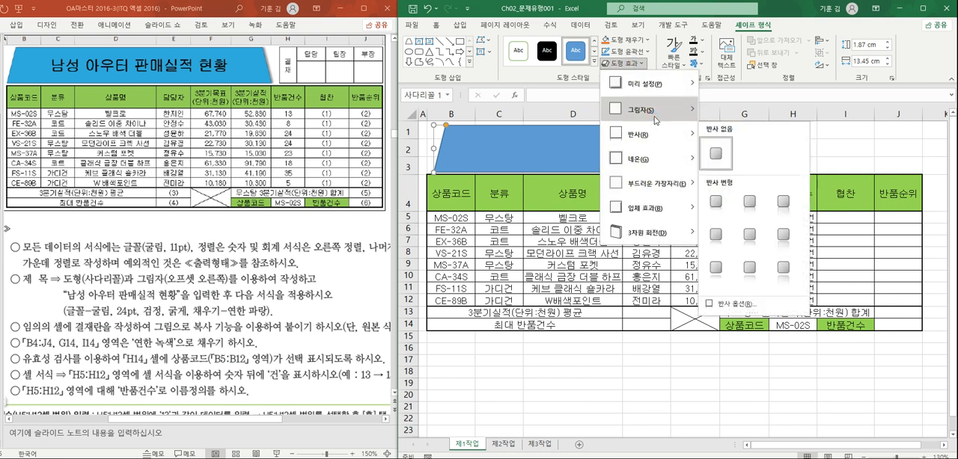
{"action": "mouse_move", "coordinate": [654, 116]}
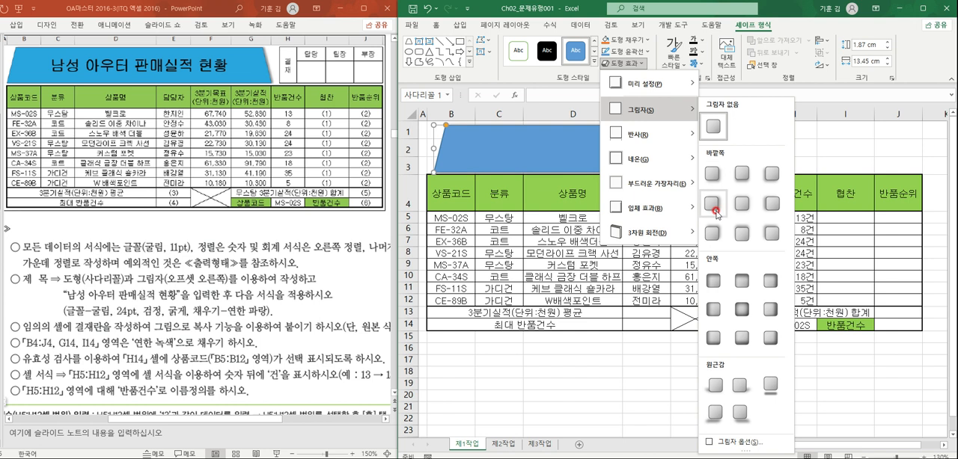
{"action": "left_click", "coordinate": [715, 210]}
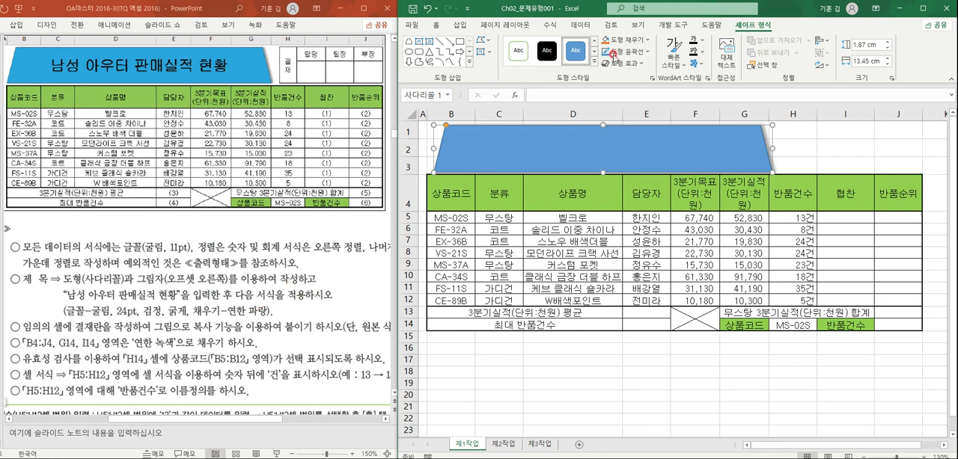
{"action": "left_click", "coordinate": [648, 39]}
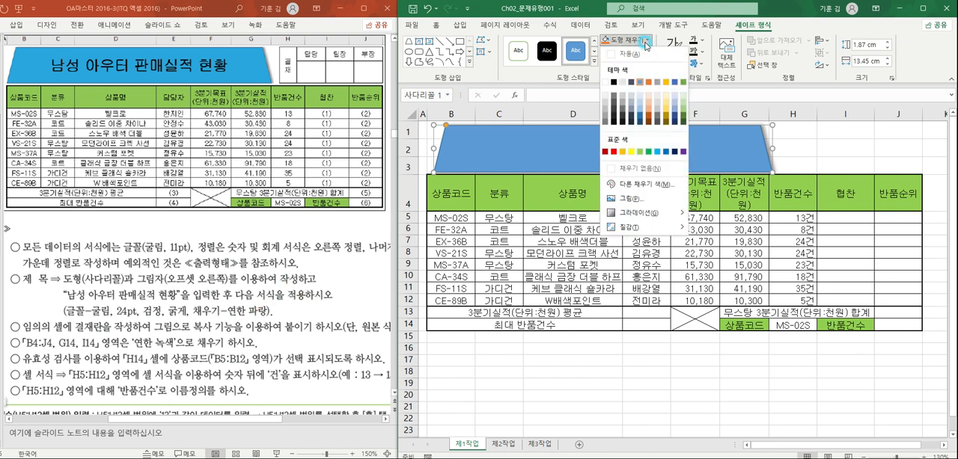
{"action": "left_click", "coordinate": [656, 153]}
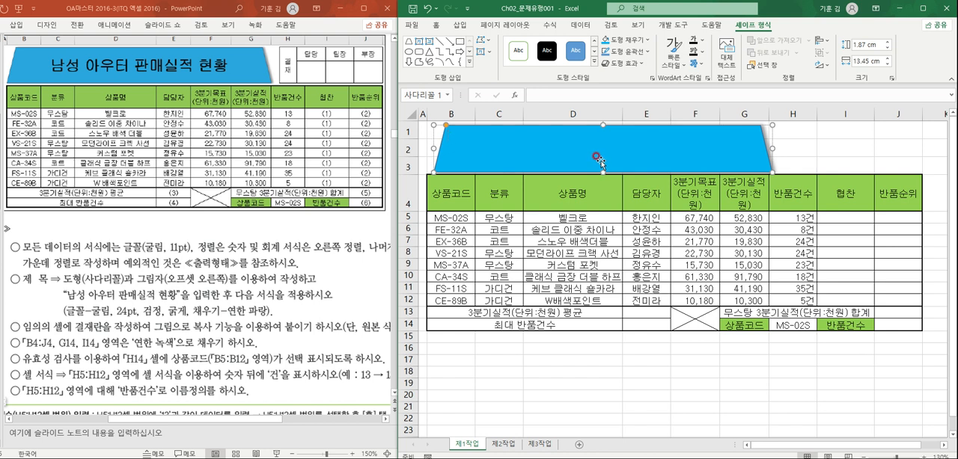
- Enter the title 남성 아우터 판매실적 현황 inside the trapezoid
{"action": "type", "text": "성 아우터 판매실적 현황"}
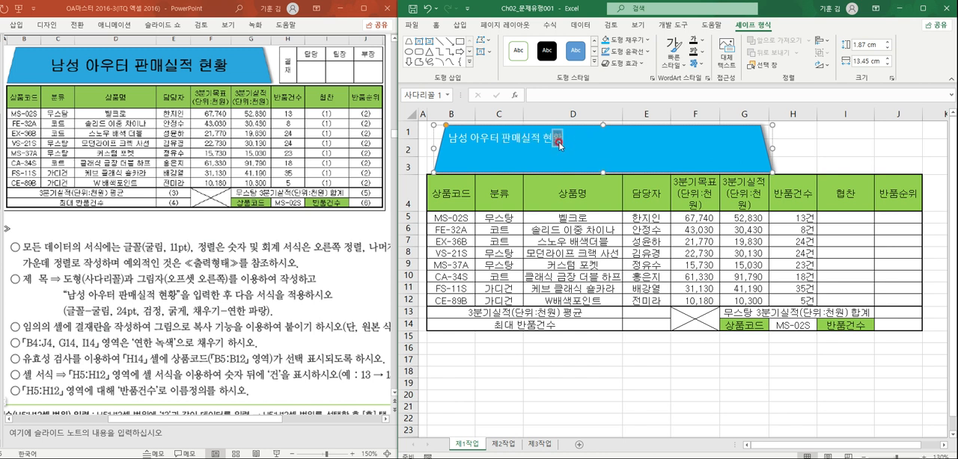
- Format the title text in 굴림, 24 pt, bold, and centre it horizontally
{"action": "left_click_drag", "start_coordinate": [458, 137], "coordinate": [566, 139]}
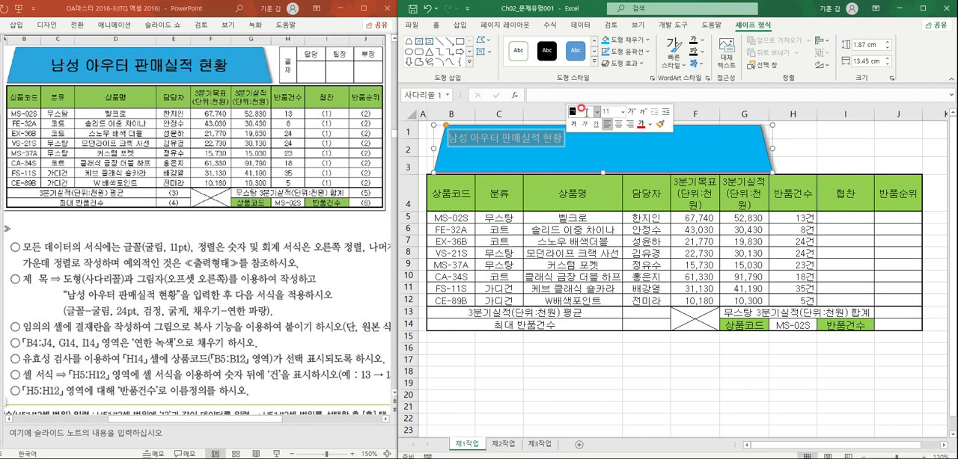
{"action": "key", "text": "Return"}
{"action": "left_click", "coordinate": [611, 110]}
{"action": "key", "text": "Return"}
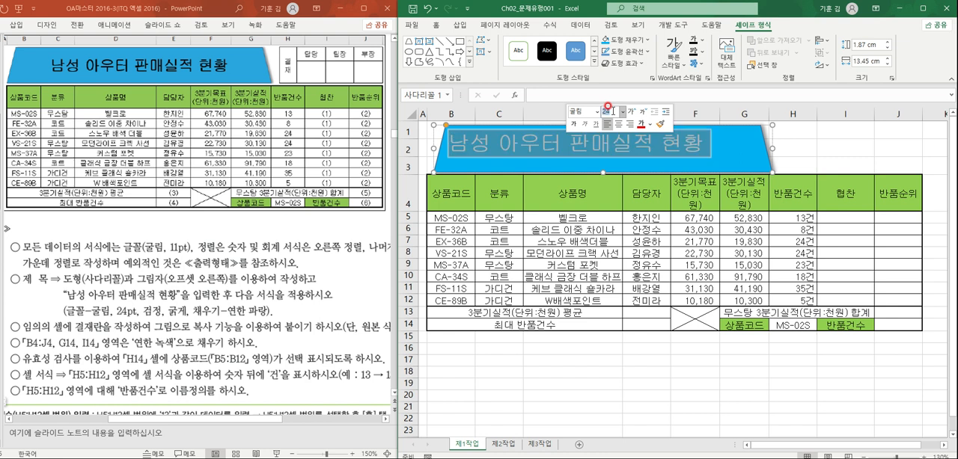
{"action": "left_click", "coordinate": [619, 125]}
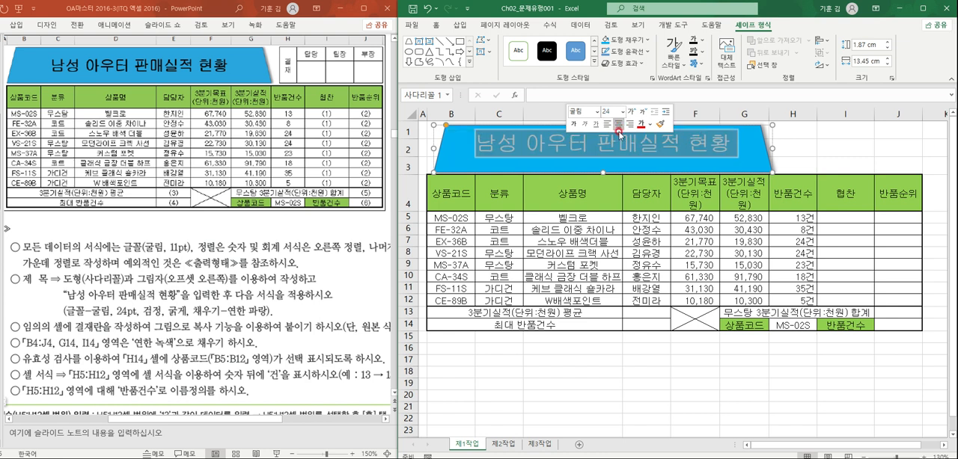
{"action": "left_click", "coordinate": [576, 125]}
{"action": "left_click", "coordinate": [576, 125]}
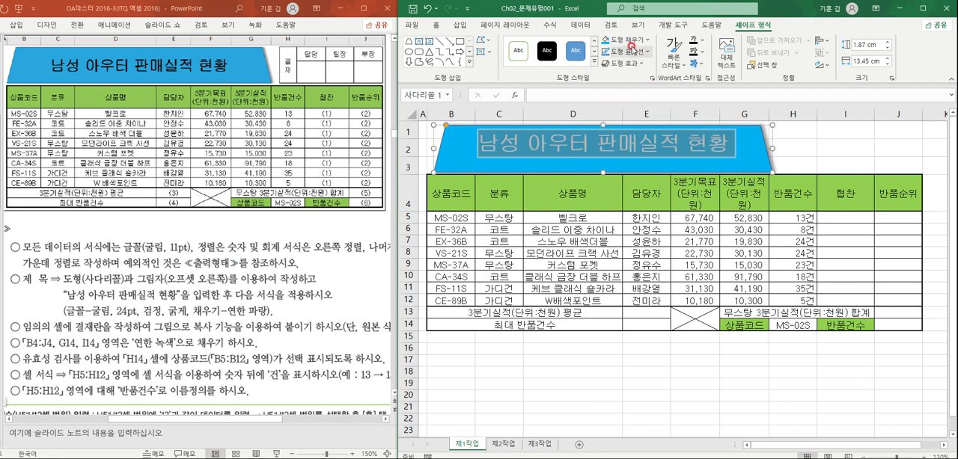
- Centre the title vertically within the trapezoid and set its font colour to black
{"action": "left_click", "coordinate": [436, 24]}
{"action": "left_click", "coordinate": [616, 60]}
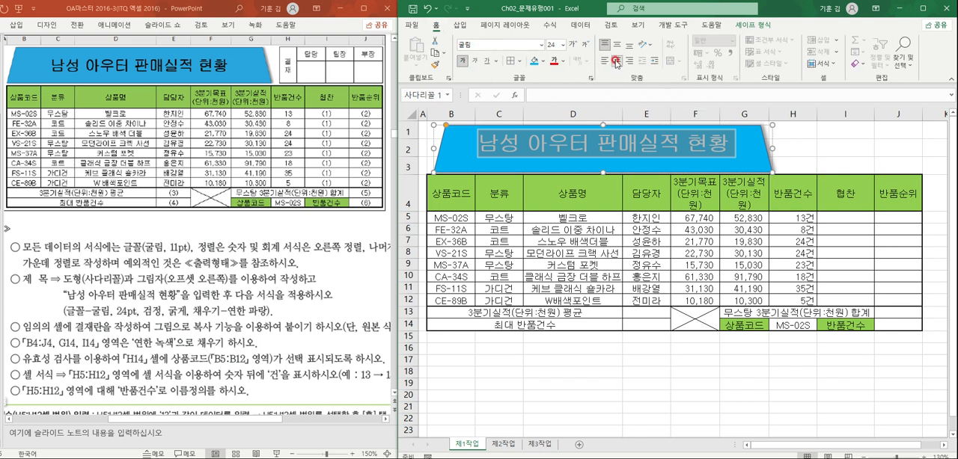
{"action": "left_click", "coordinate": [617, 47]}
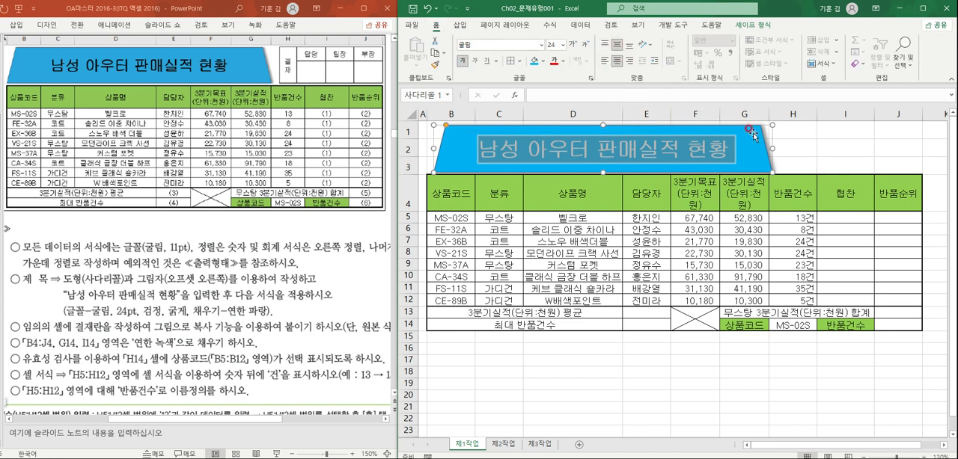
{"action": "left_click", "coordinate": [804, 149]}
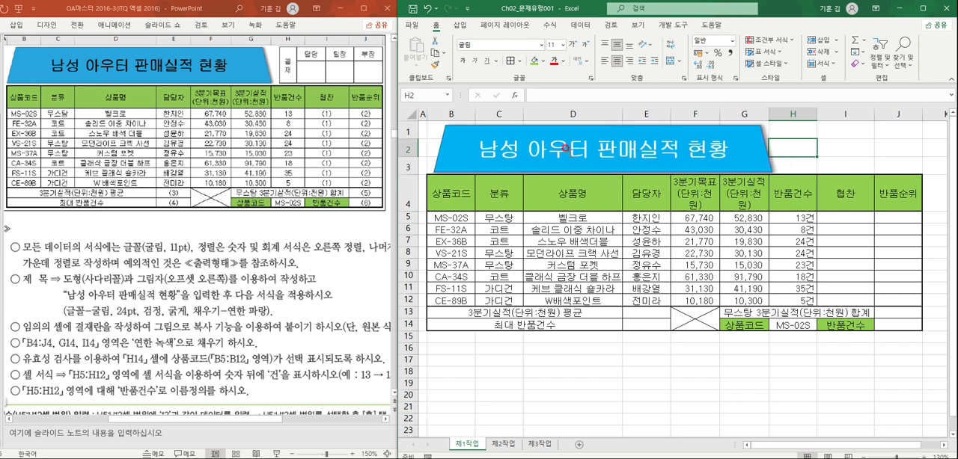
{"action": "left_click_drag", "start_coordinate": [481, 143], "coordinate": [729, 149]}
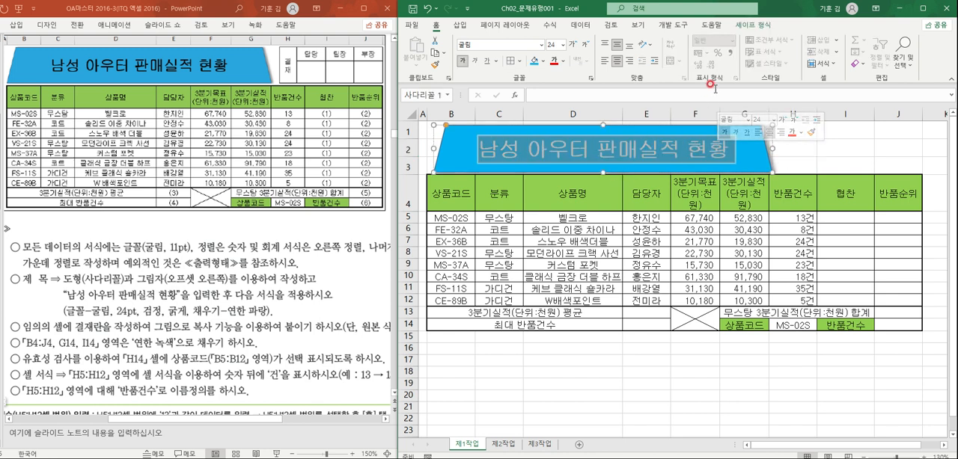
{"action": "left_click", "coordinate": [562, 61]}
{"action": "left_click", "coordinate": [567, 88]}
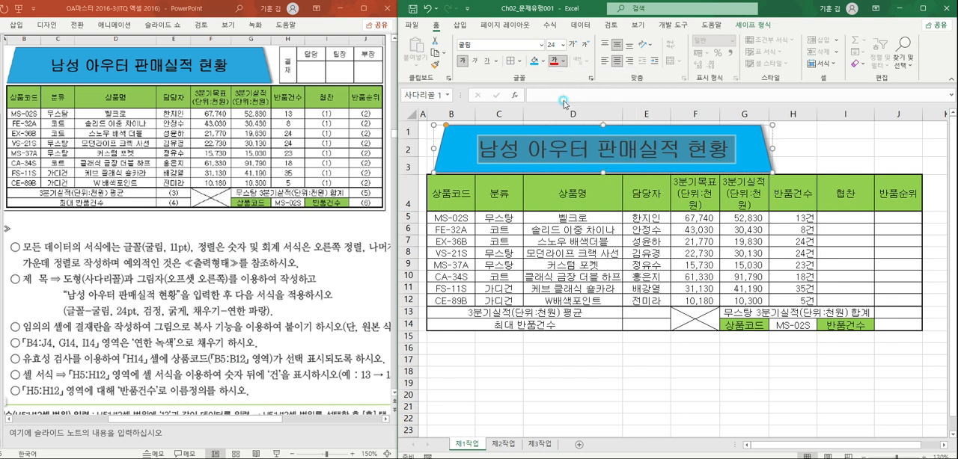
{"action": "left_click", "coordinate": [808, 155]}
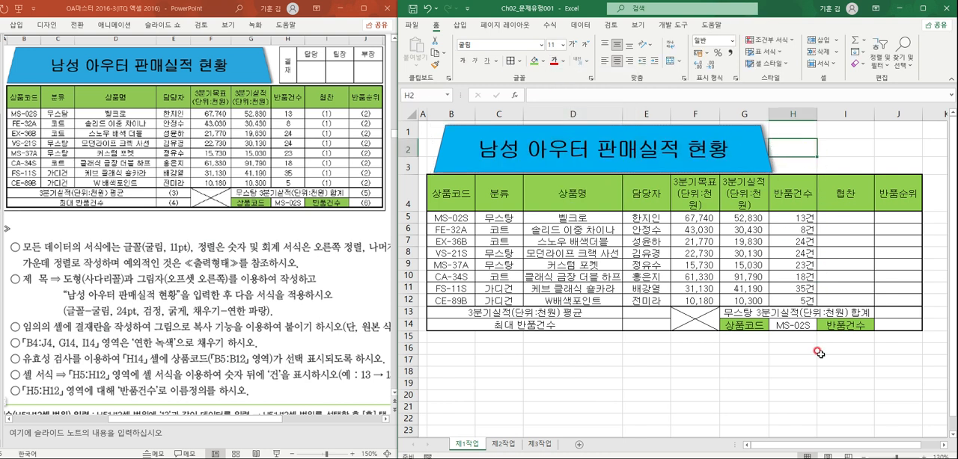
- Widen columns F and G together so the 3분기목표 and 3분기실적 headers fit on two lines
{"action": "scroll", "coordinate": [755, 356], "scroll_direction": "down", "scroll_amount": 1}
{"action": "scroll", "coordinate": [756, 356], "scroll_direction": "down", "scroll_amount": 2}
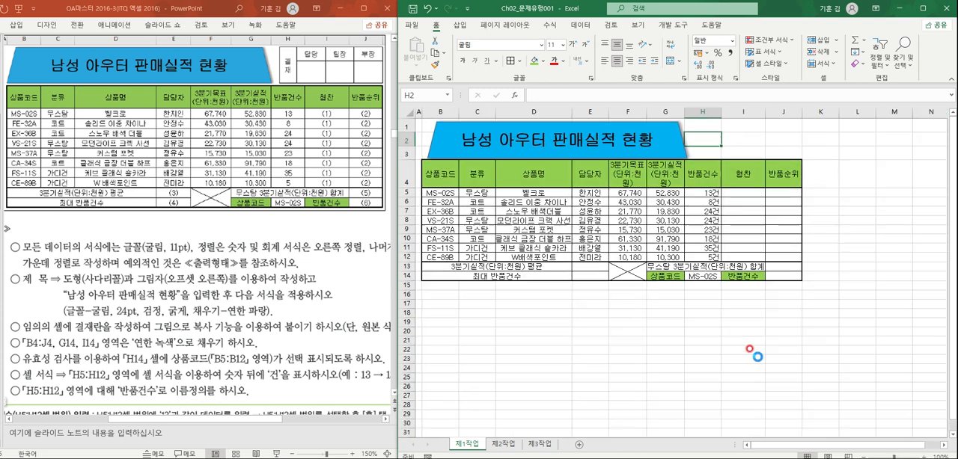
{"action": "left_click", "coordinate": [833, 266]}
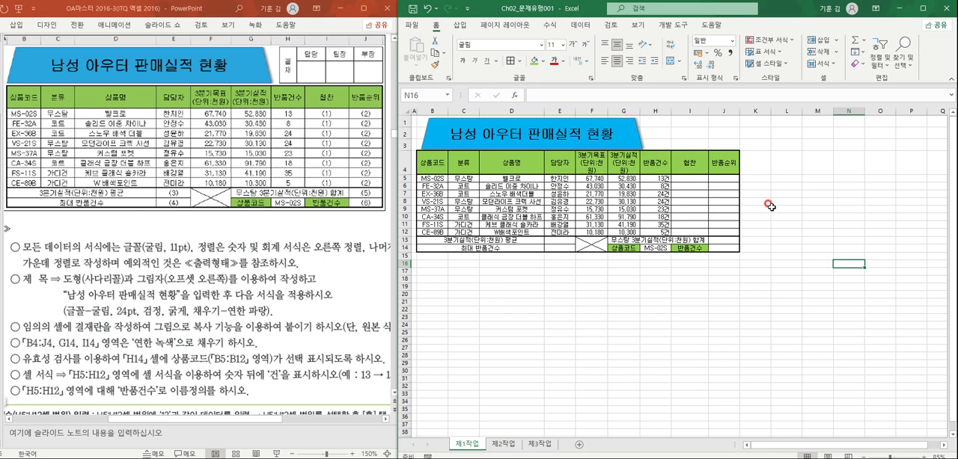
{"action": "left_click_drag", "start_coordinate": [608, 111], "coordinate": [618, 112]}
{"action": "left_click", "coordinate": [770, 160]}
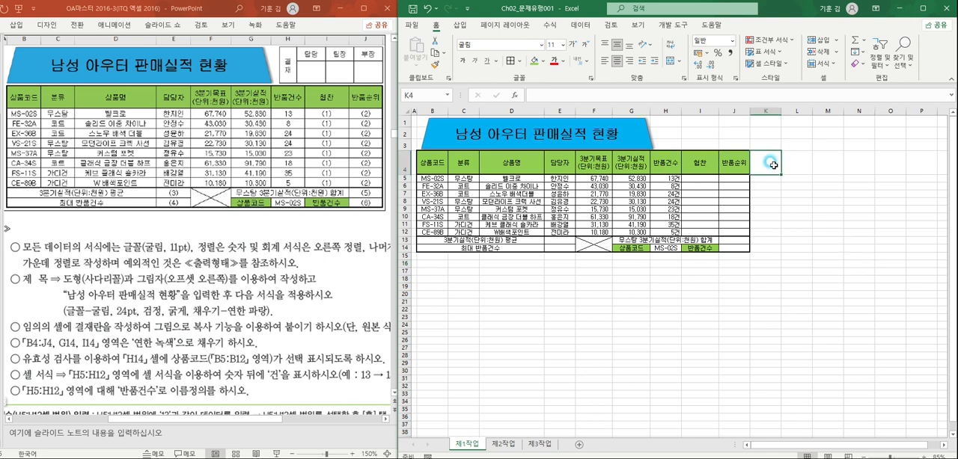
- Make column L narrow for the approval box label and give columns M to O an equal, slightly reduced width
{"action": "left_click", "coordinate": [798, 165]}
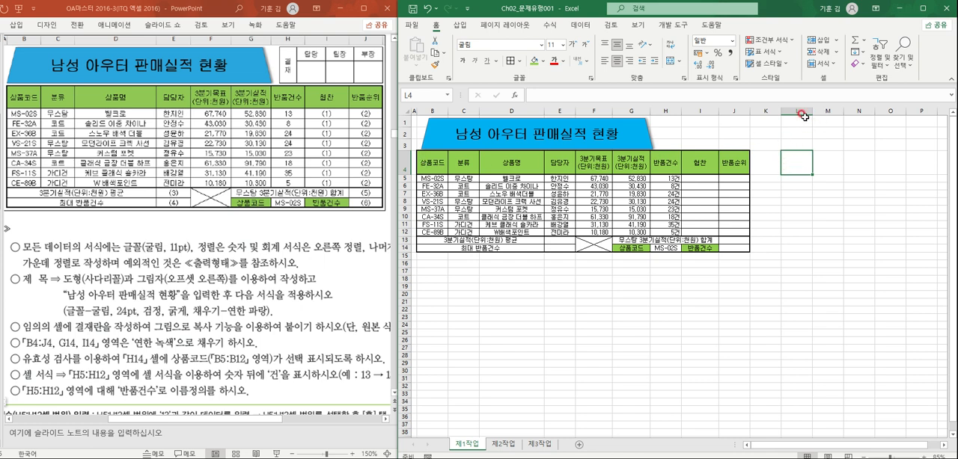
{"action": "left_click_drag", "start_coordinate": [811, 113], "coordinate": [794, 119]}
{"action": "left_click", "coordinate": [814, 191]}
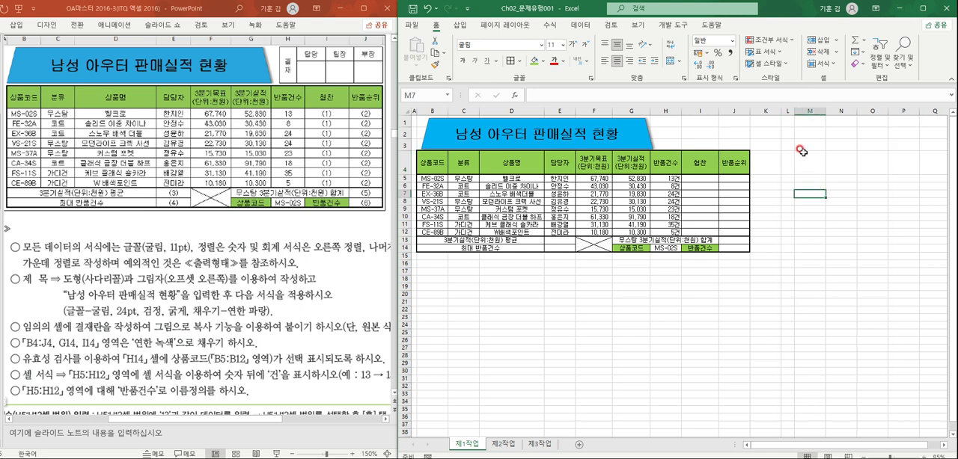
{"action": "left_click_drag", "start_coordinate": [810, 110], "coordinate": [885, 110]}
{"action": "left_click", "coordinate": [838, 161]}
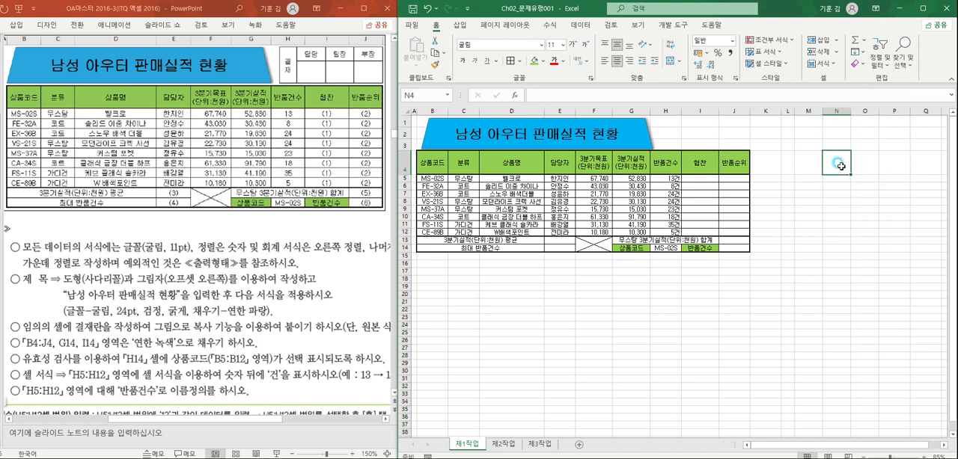
- Apply outline and inside borders to L3:O4 to form the approval box
{"action": "left_click", "coordinate": [790, 146]}
{"action": "left_click_drag", "start_coordinate": [790, 146], "coordinate": [861, 170]}
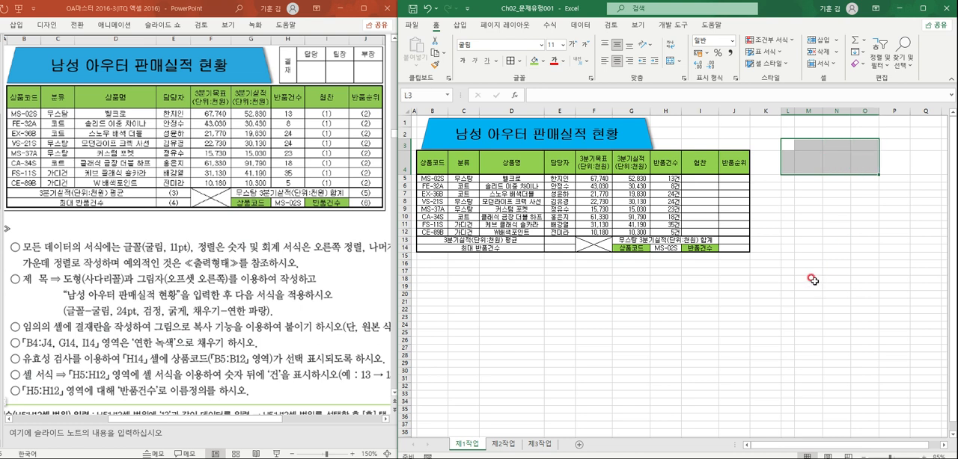
{"action": "key", "text": "ctrl+1"}
{"action": "left_click", "coordinate": [713, 108]}
{"action": "left_click", "coordinate": [744, 109]}
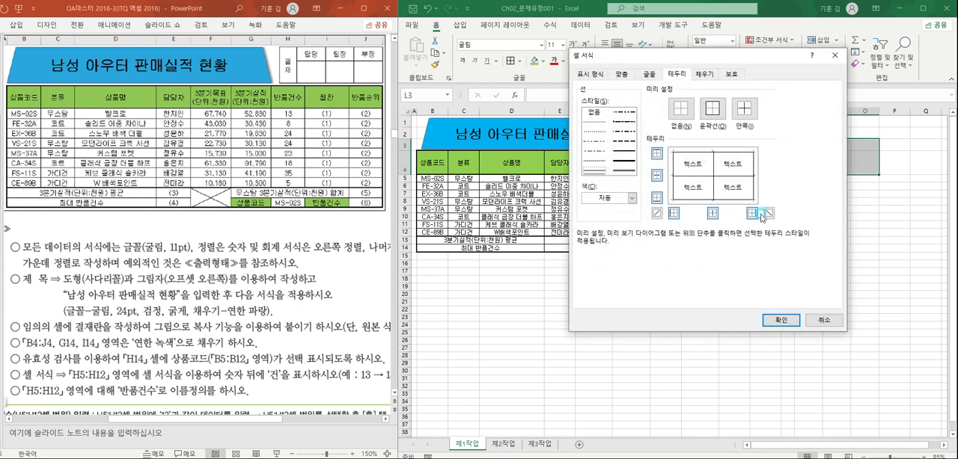
{"action": "left_click", "coordinate": [781, 322]}
{"action": "left_click", "coordinate": [839, 225]}
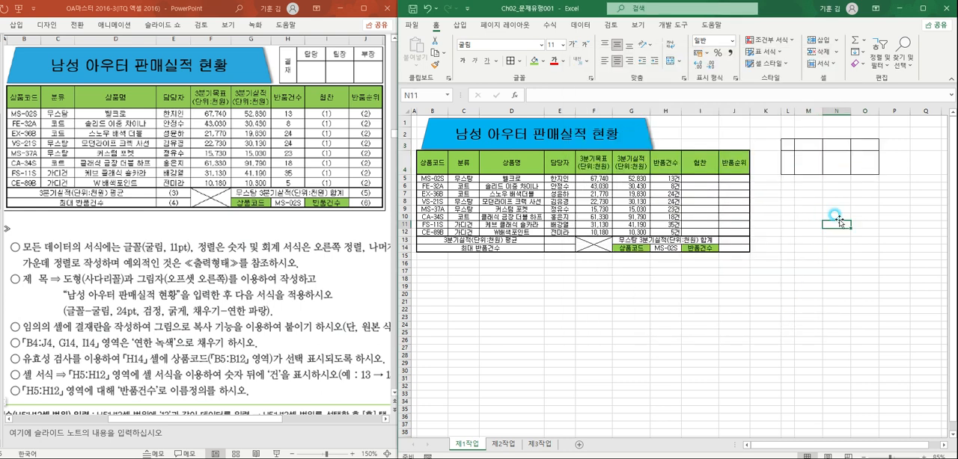
- Merge L3:L4 and enter 결재 with its two characters on separate lines
{"action": "left_click_drag", "start_coordinate": [785, 145], "coordinate": [788, 163]}
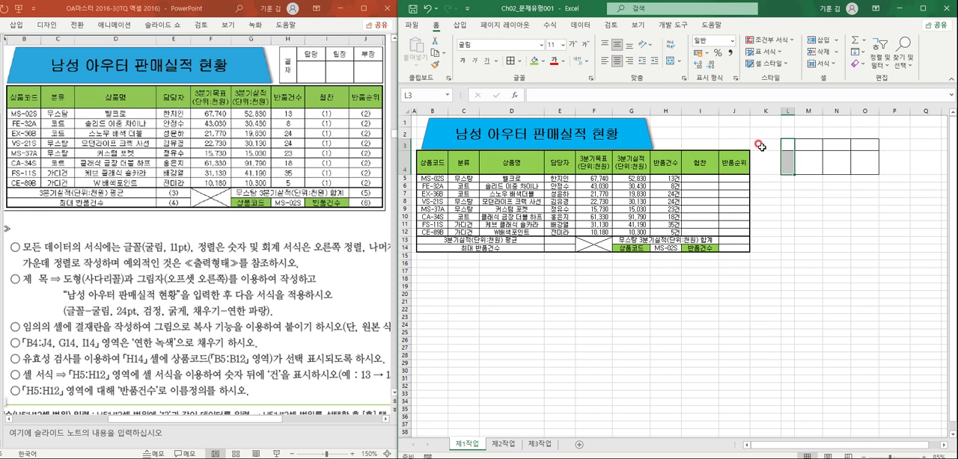
{"action": "left_click", "coordinate": [671, 64]}
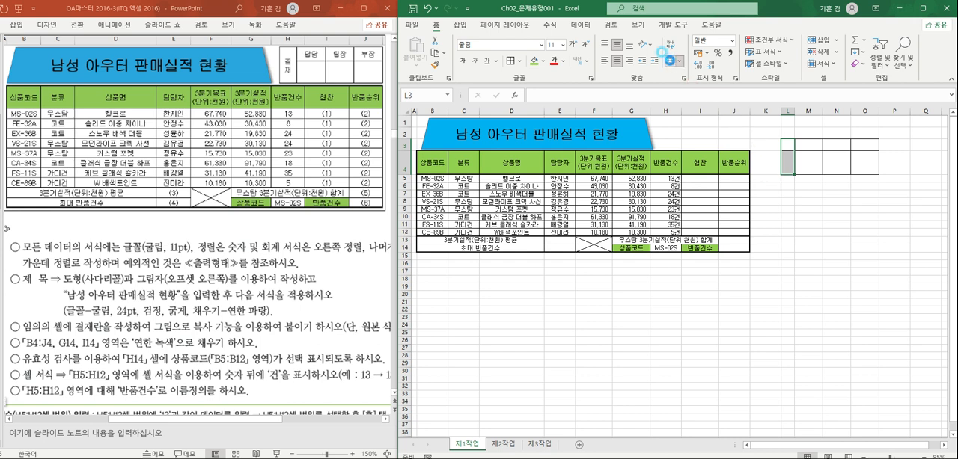
{"action": "left_click", "coordinate": [853, 200]}
{"action": "double_click", "coordinate": [782, 152]}
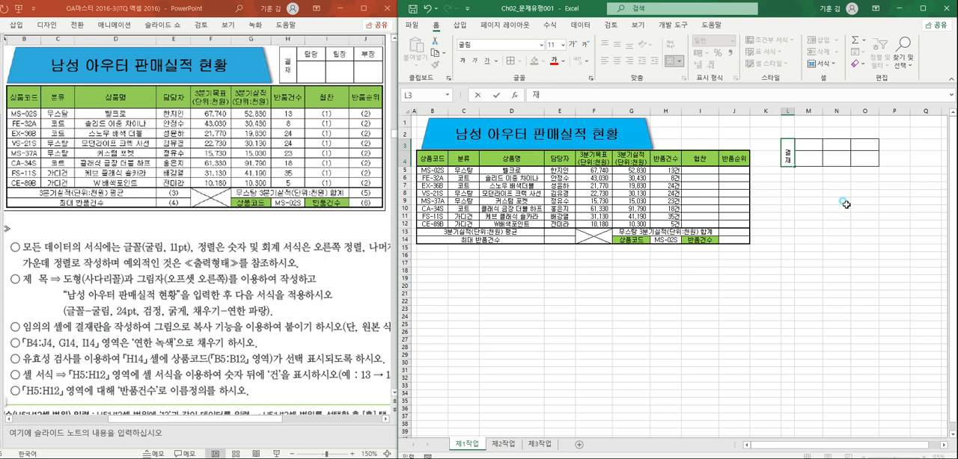
{"action": "left_click", "coordinate": [845, 203]}
- Enter the approval box headings 담당, 팀장 and 부장 in M3:O3
{"action": "left_click", "coordinate": [813, 145]}
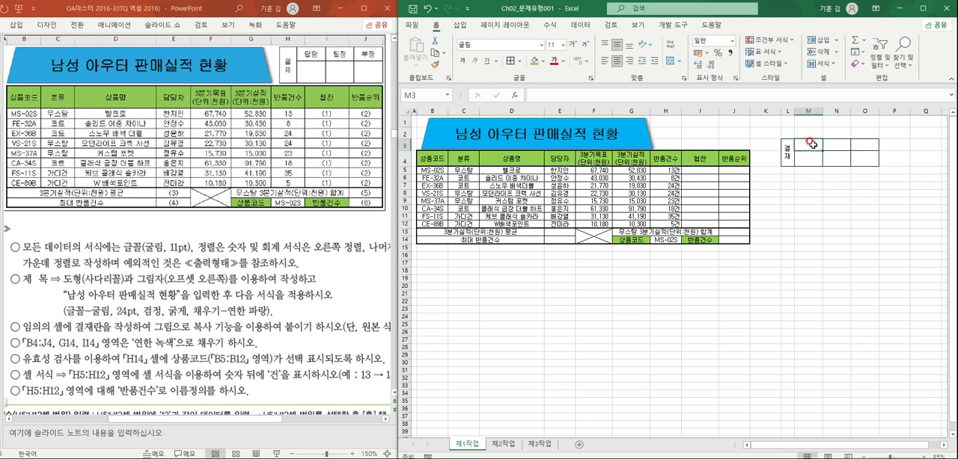
{"action": "type", "text": "다"}
{"action": "type", "text": "당"}
{"action": "key", "text": "Tab"}
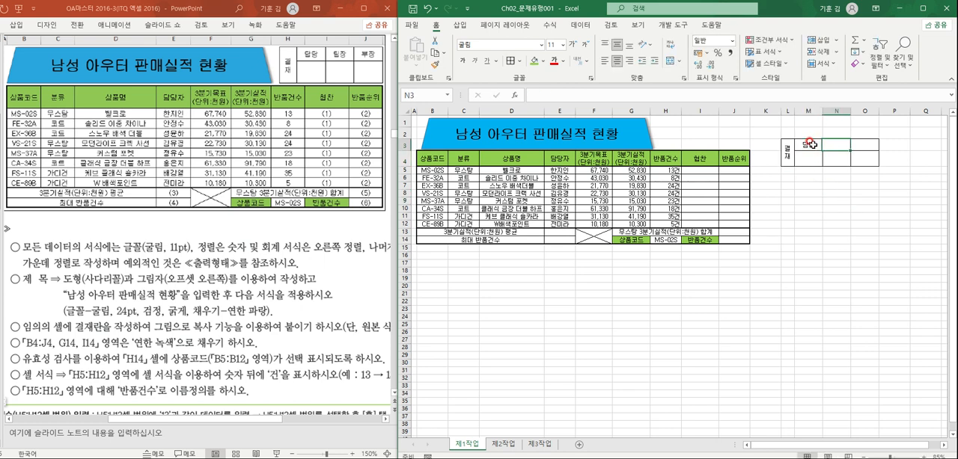
{"action": "type", "text": "팀ㅈ장"}
{"action": "key", "text": "Tab"}
{"action": "type", "text": "부"}
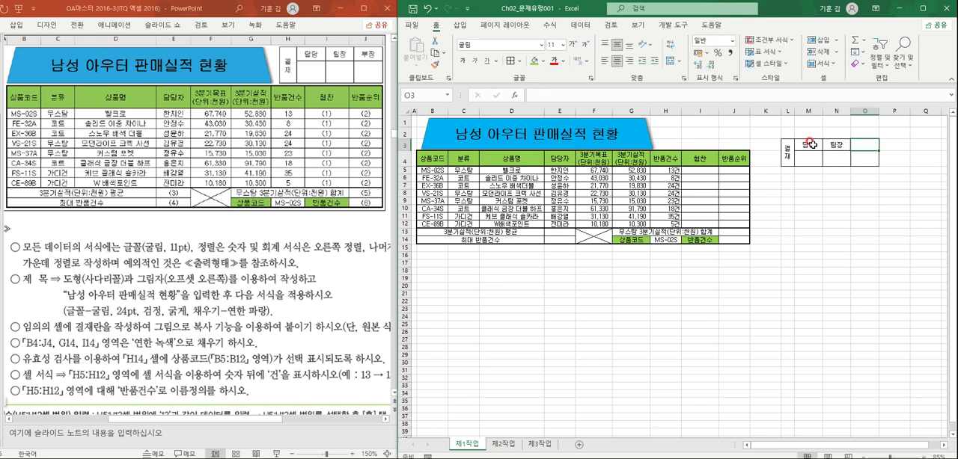
{"action": "type", "text": "장"}
{"action": "key", "text": "Return"}
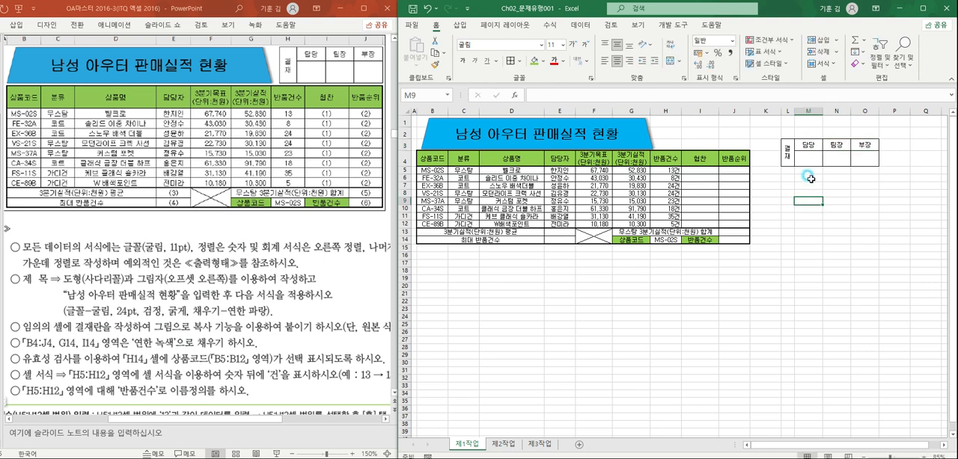
- Copy the approval box cells L3:O4 and paste them as an unlinked picture at H1
{"action": "left_click_drag", "start_coordinate": [788, 152], "coordinate": [859, 157]}
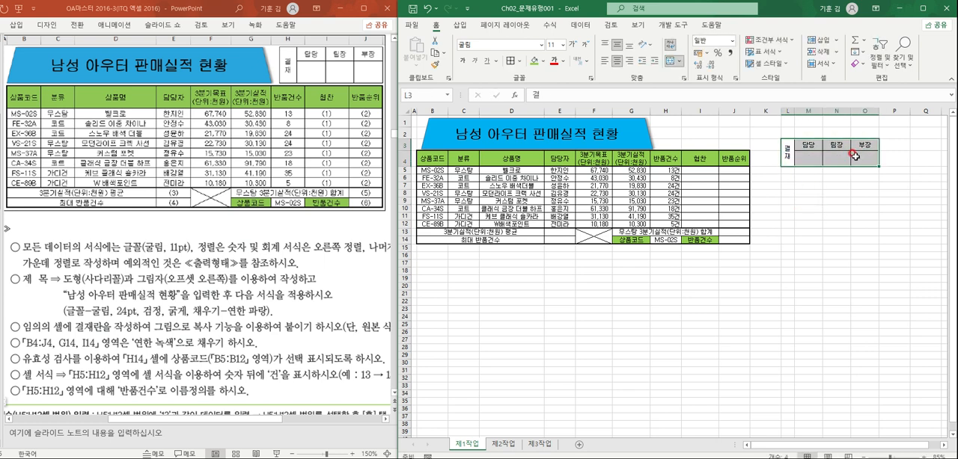
{"action": "key", "text": "ctrl+c"}
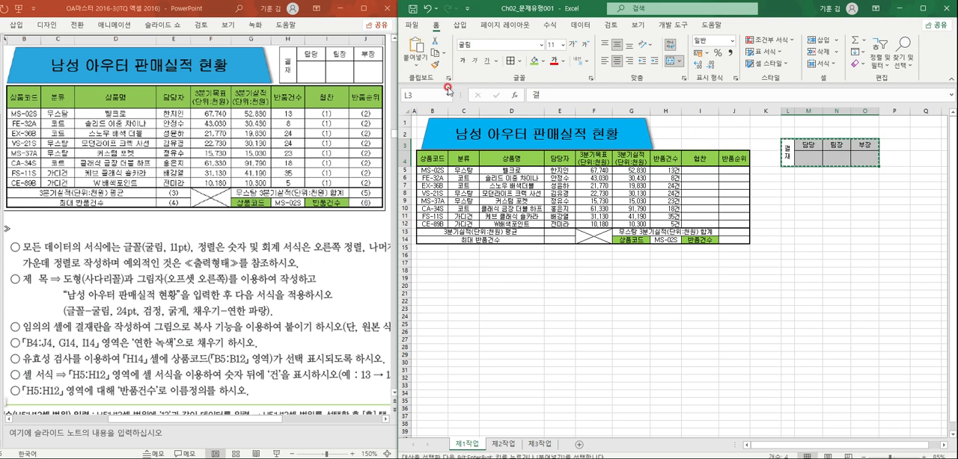
{"action": "left_click", "coordinate": [445, 54]}
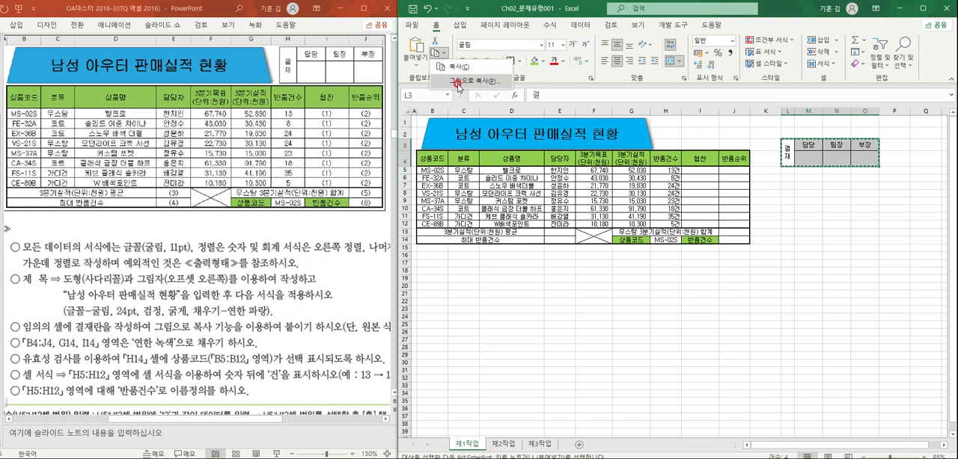
{"action": "left_click", "coordinate": [456, 82]}
{"action": "left_click", "coordinate": [676, 123]}
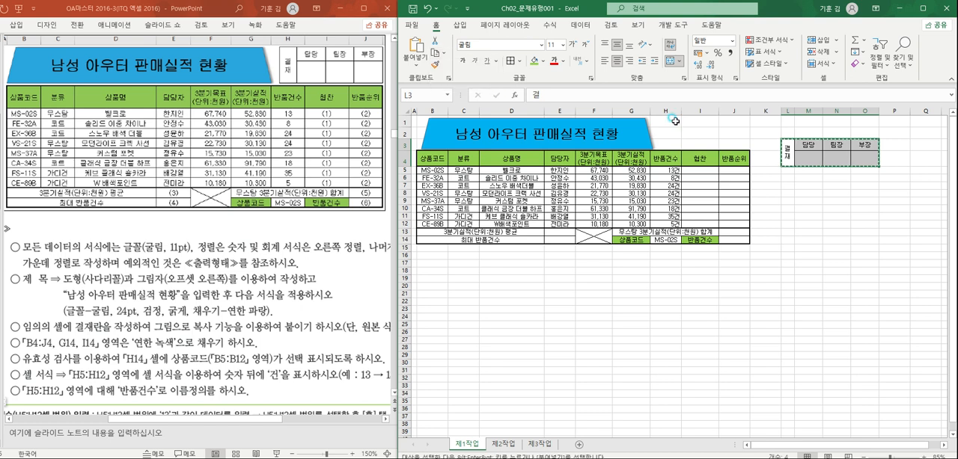
{"action": "left_click", "coordinate": [674, 121]}
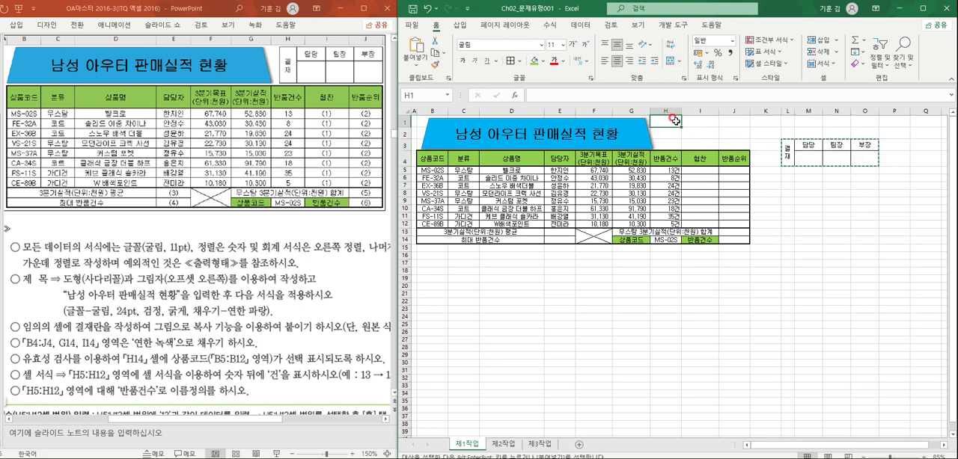
{"action": "right_click", "coordinate": [675, 120]}
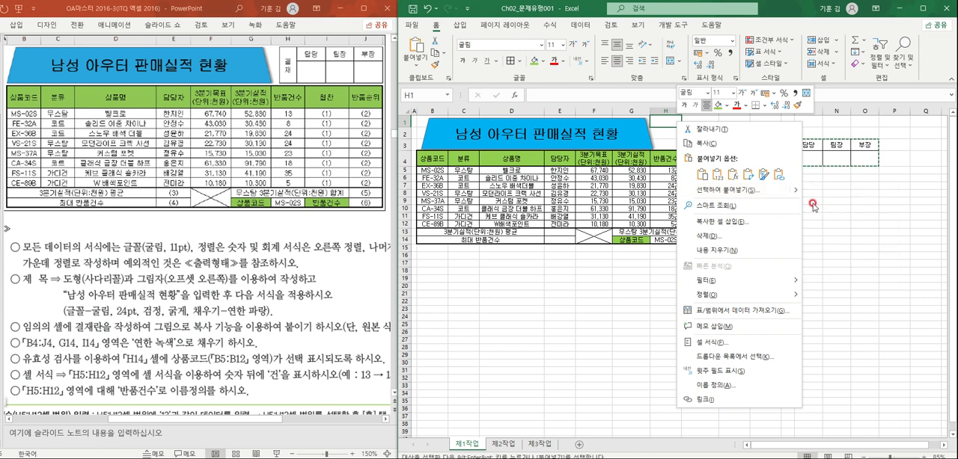
{"action": "mouse_move", "coordinate": [795, 191]}
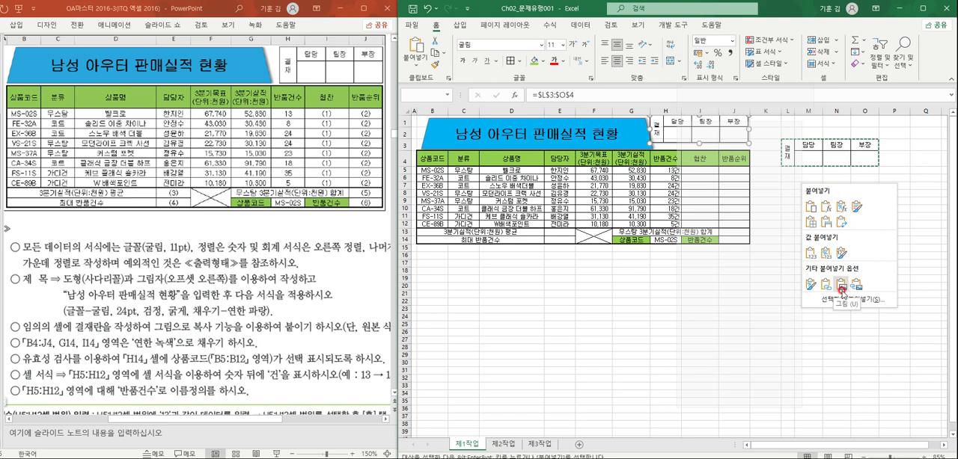
{"action": "left_click", "coordinate": [856, 286]}
- Nudge the title trapezoid slightly left and fit the approval box picture beside it above columns H to J
{"action": "left_click_drag", "start_coordinate": [707, 131], "coordinate": [707, 134]}
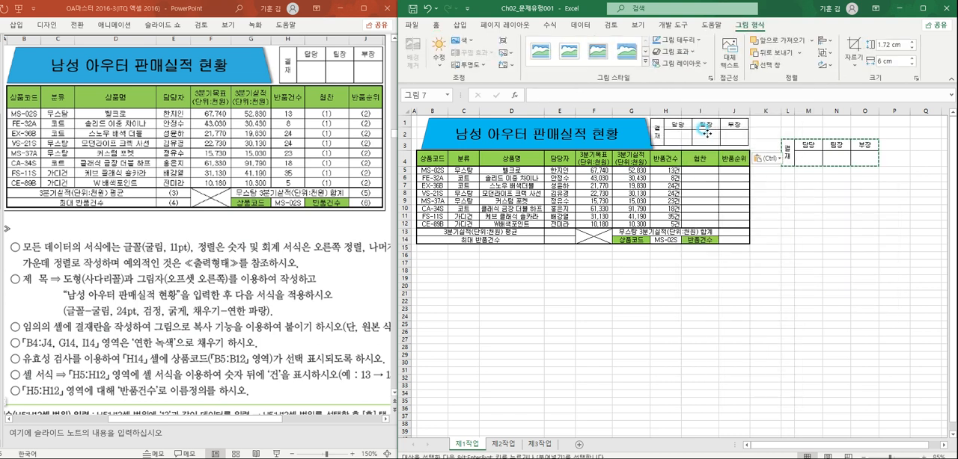
{"action": "left_click", "coordinate": [640, 133]}
{"action": "left_click", "coordinate": [684, 139]}
{"action": "left_click", "coordinate": [685, 137]}
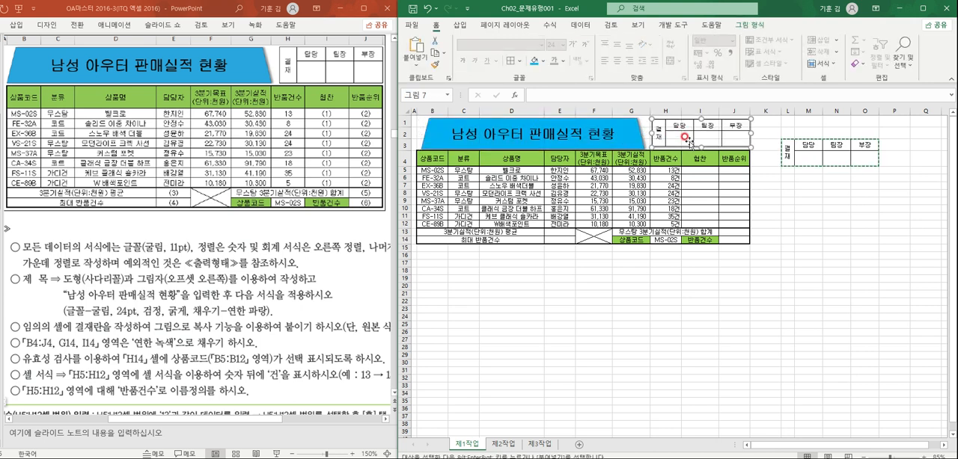
- Fill the approval box picture's background with white
{"action": "left_click", "coordinate": [704, 129]}
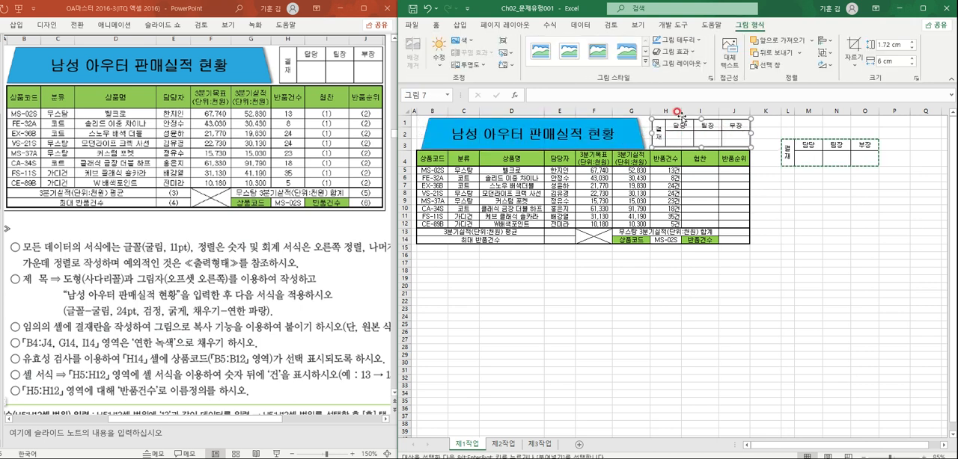
{"action": "left_click", "coordinate": [674, 65]}
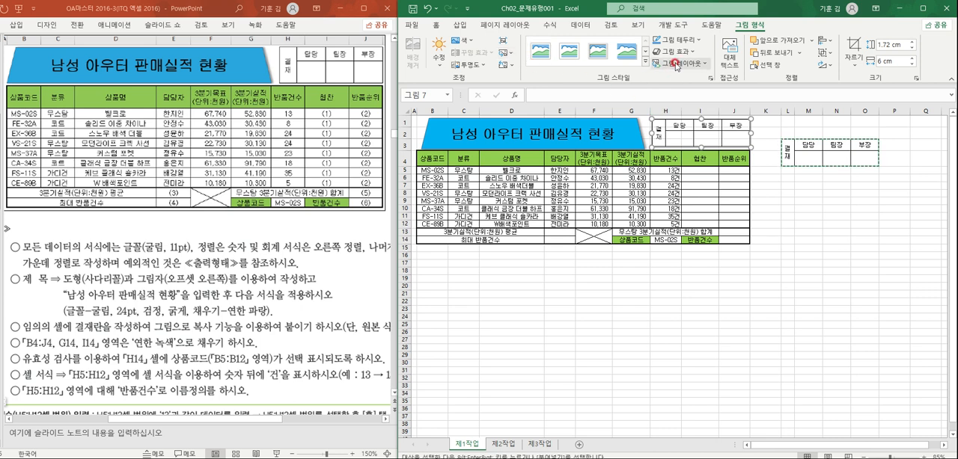
{"action": "left_click", "coordinate": [474, 65]}
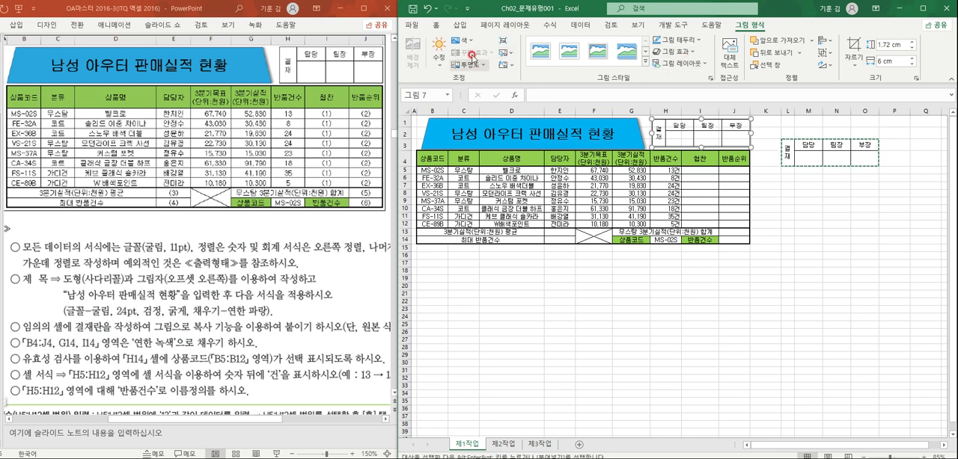
{"action": "left_click", "coordinate": [436, 23]}
{"action": "left_click", "coordinate": [544, 61]}
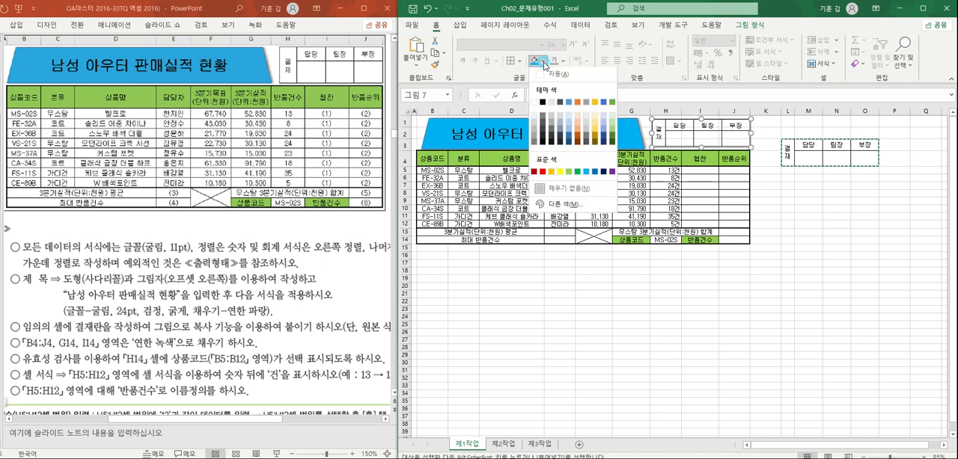
{"action": "left_click", "coordinate": [724, 172]}
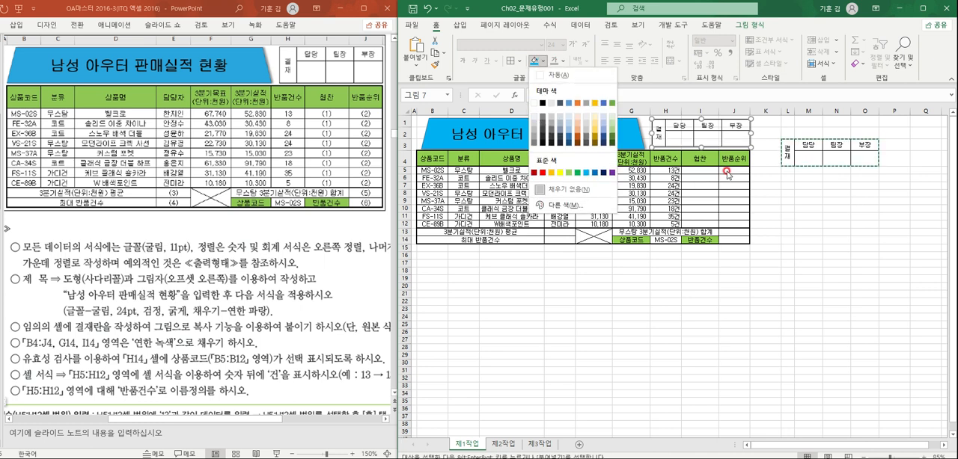
{"action": "left_click", "coordinate": [532, 98]}
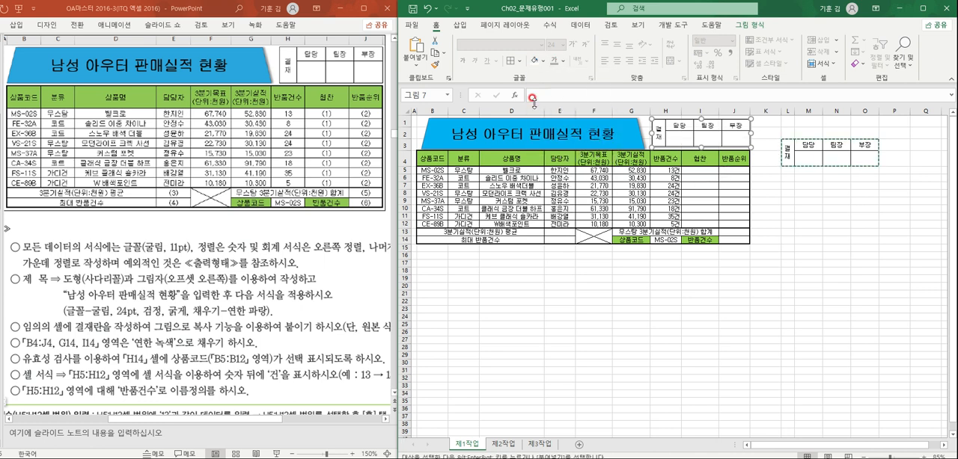
- Delete columns L to O, which hold the original approval box cells
{"action": "left_click", "coordinate": [822, 192]}
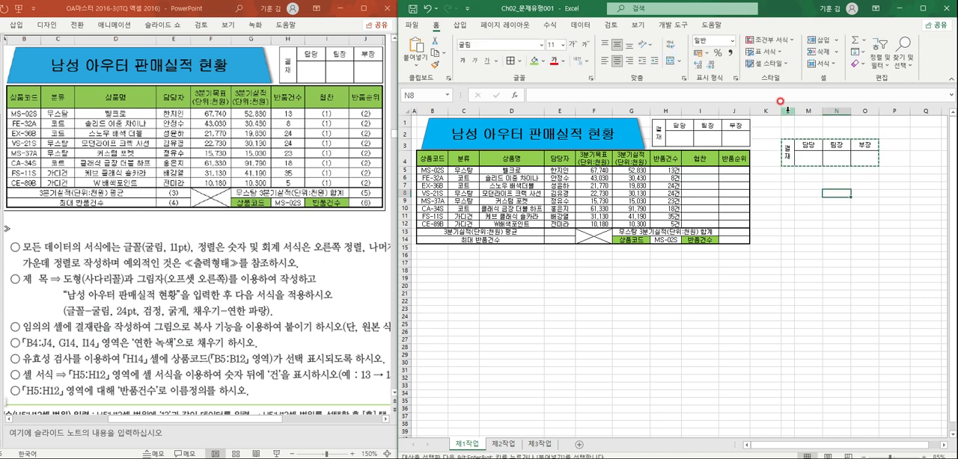
{"action": "left_click_drag", "start_coordinate": [788, 112], "coordinate": [858, 103]}
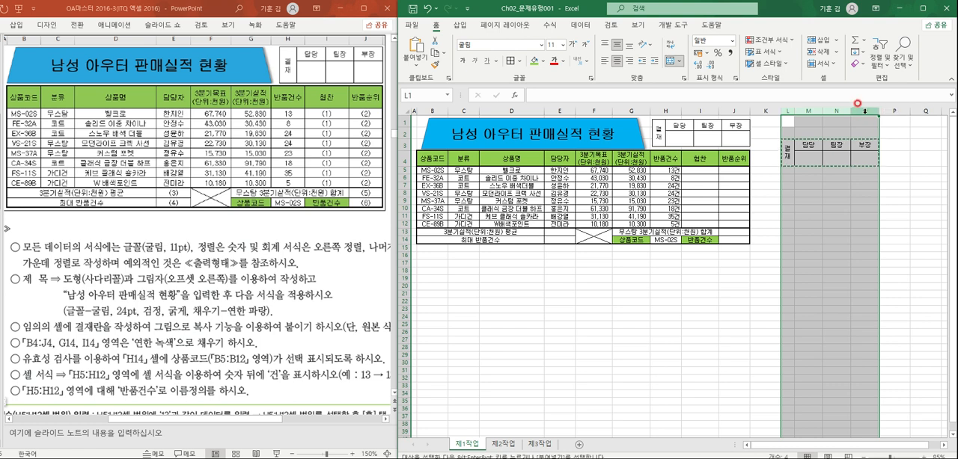
{"action": "right_click", "coordinate": [841, 193]}
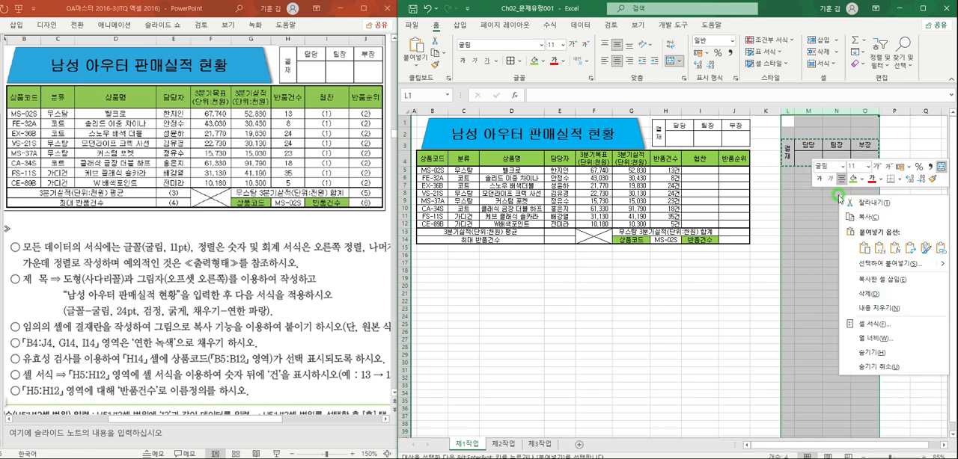
{"action": "left_click", "coordinate": [870, 292]}
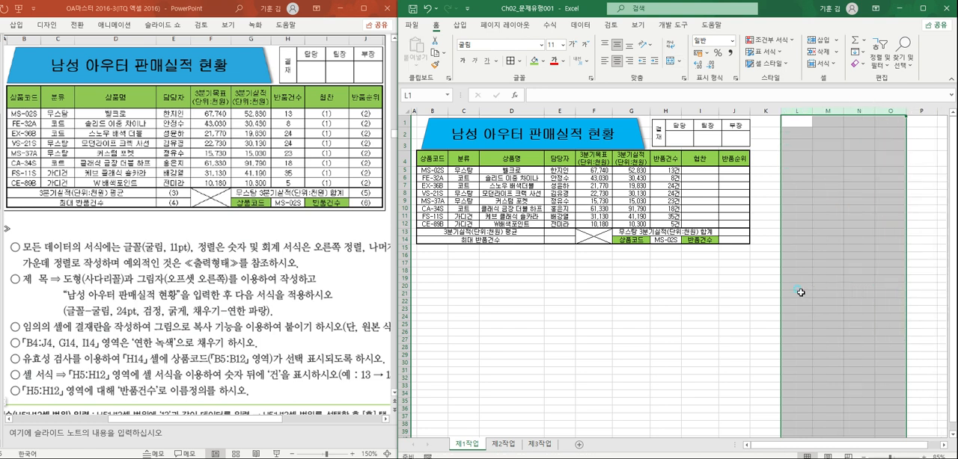
{"action": "left_click", "coordinate": [796, 293]}
- Hide the gridlines on the 제1작업 sheet
{"action": "scroll", "coordinate": [614, 281], "scroll_direction": "up", "scroll_amount": 2}
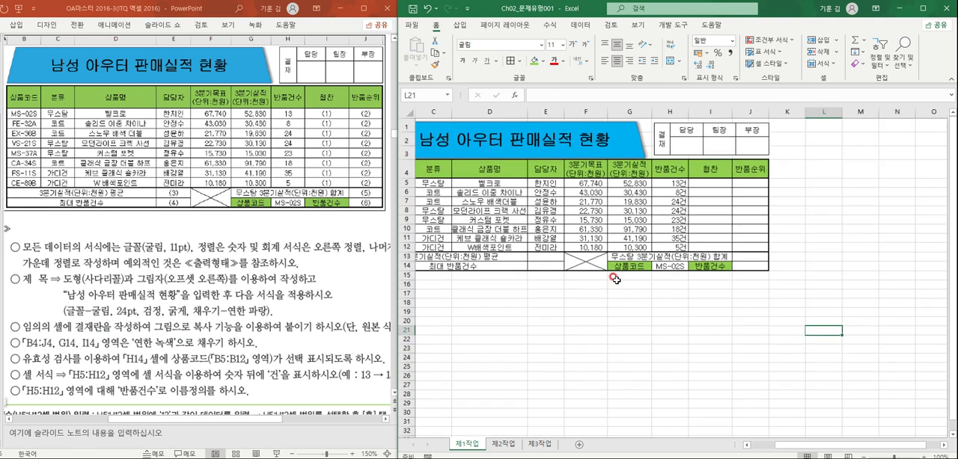
{"action": "left_click_drag", "start_coordinate": [782, 447], "coordinate": [699, 387]}
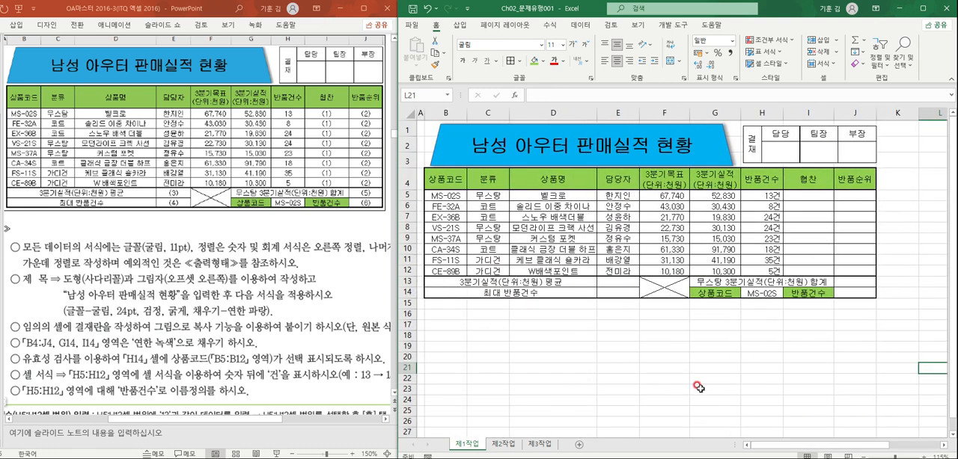
{"action": "left_click", "coordinate": [684, 334]}
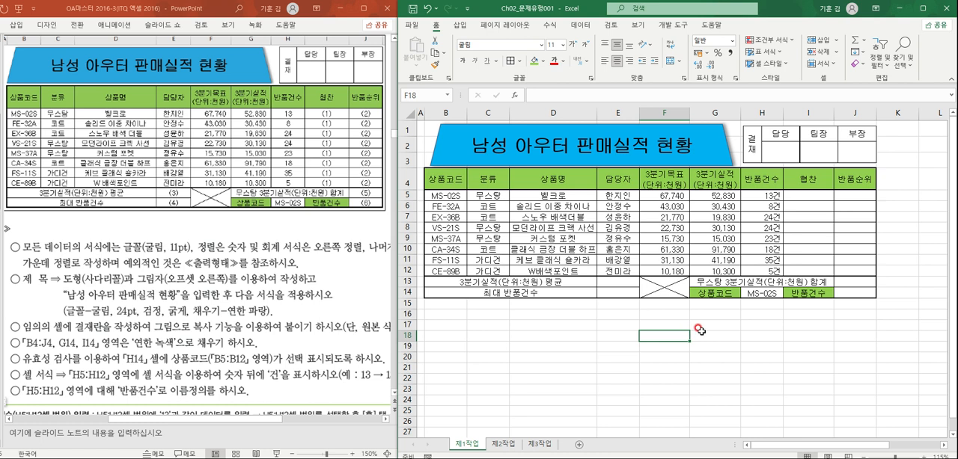
{"action": "left_click", "coordinate": [756, 323]}
{"action": "left_click", "coordinate": [637, 24]}
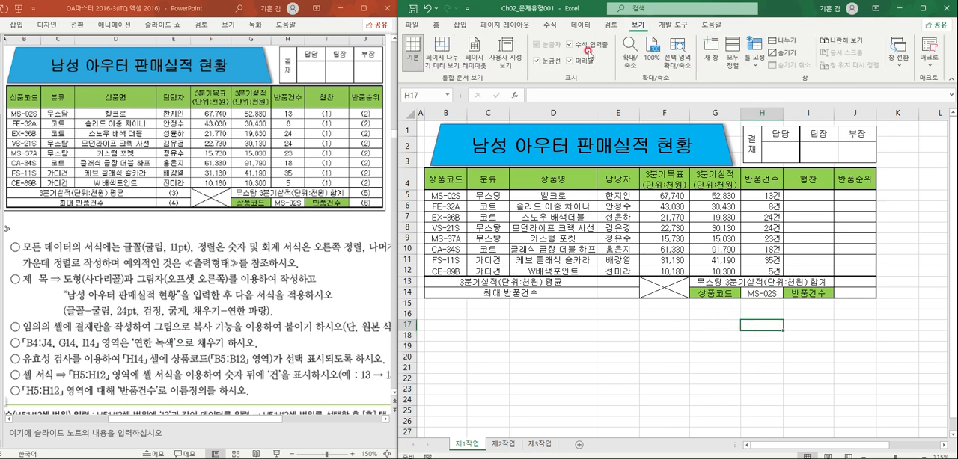
{"action": "left_click", "coordinate": [546, 63]}
{"action": "left_click", "coordinate": [546, 62]}
{"action": "left_click", "coordinate": [536, 63]}
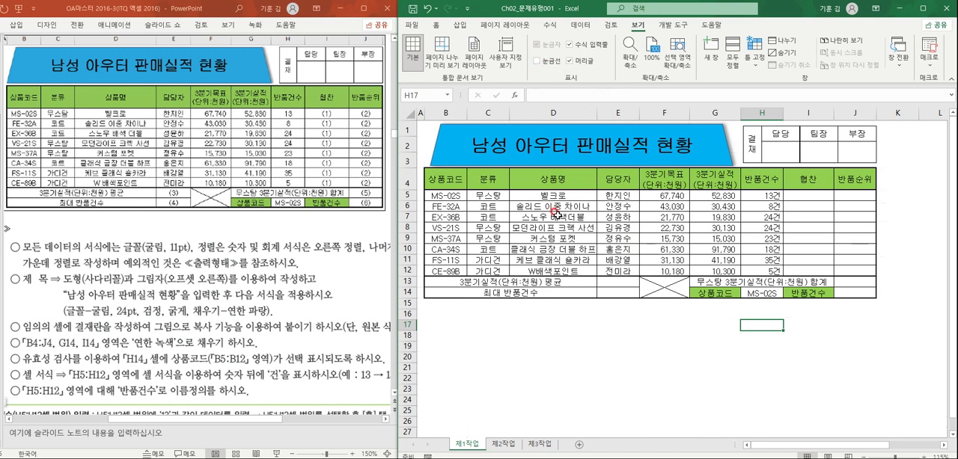
{"action": "left_click", "coordinate": [618, 335]}
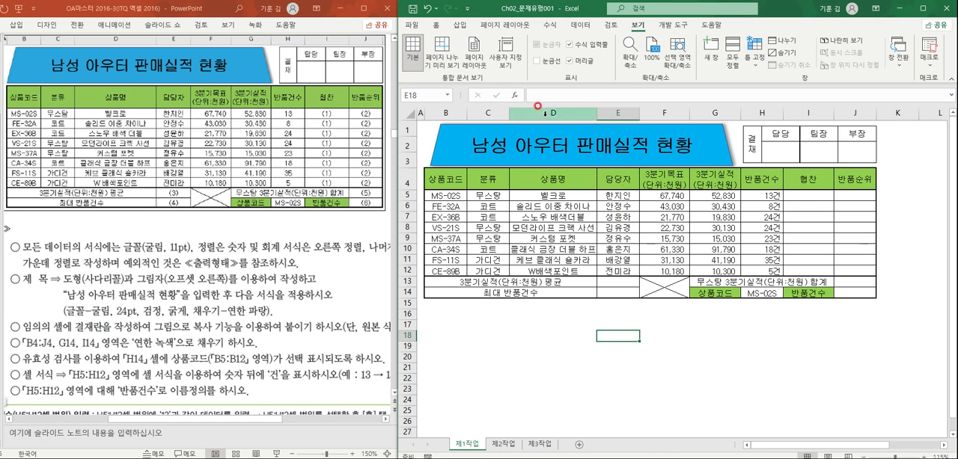
{"action": "left_click", "coordinate": [716, 322]}
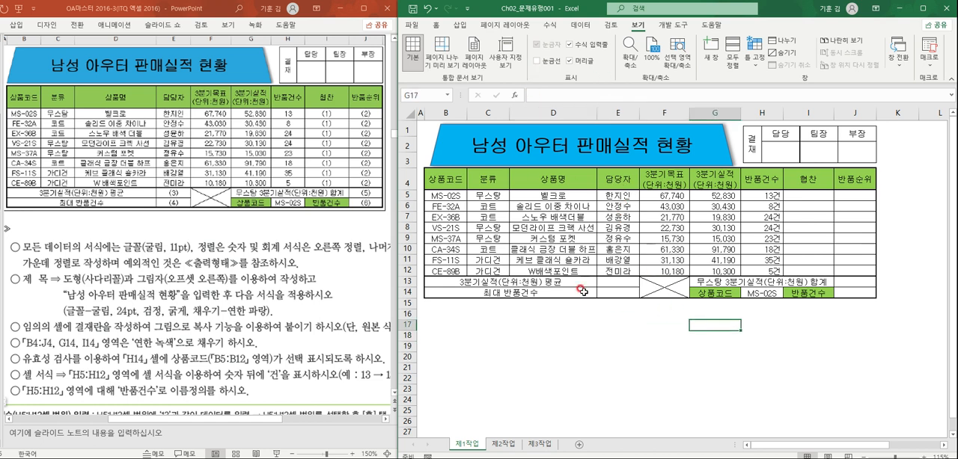
- Nudge the approval box picture slightly so it lines up with the table's right edge
{"action": "left_click", "coordinate": [771, 135]}
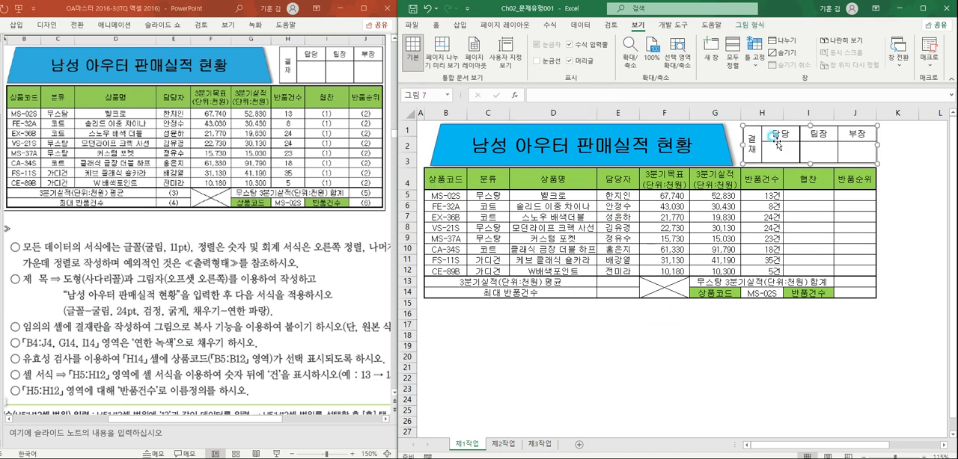
{"action": "left_click_drag", "start_coordinate": [776, 139], "coordinate": [777, 140]}
{"action": "left_click", "coordinate": [754, 368]}
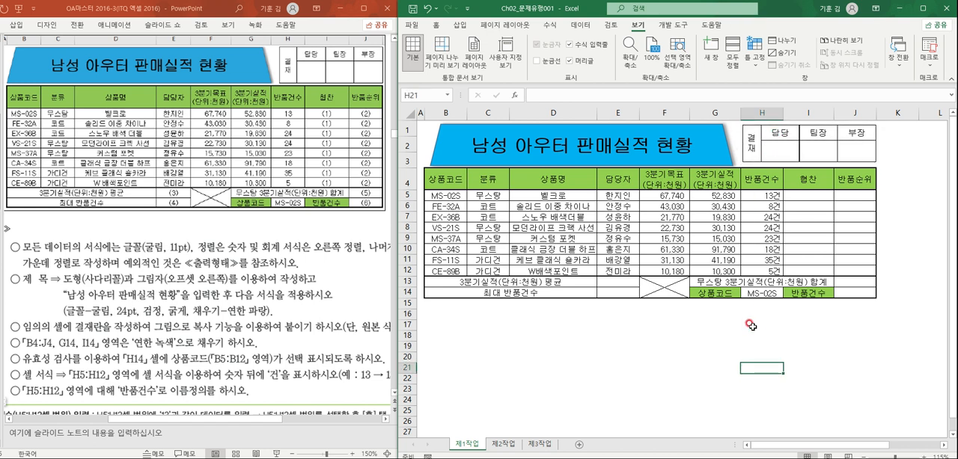
{"action": "left_click", "coordinate": [778, 146]}
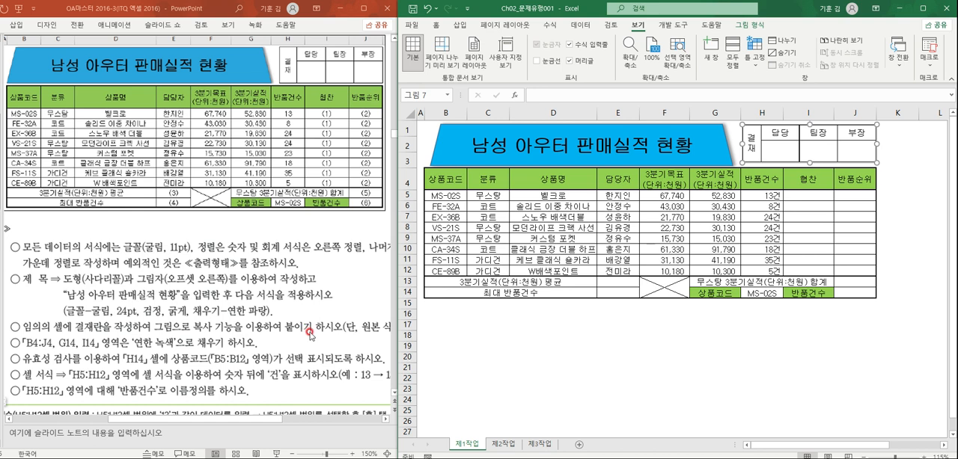
{"action": "left_click", "coordinate": [571, 356]}
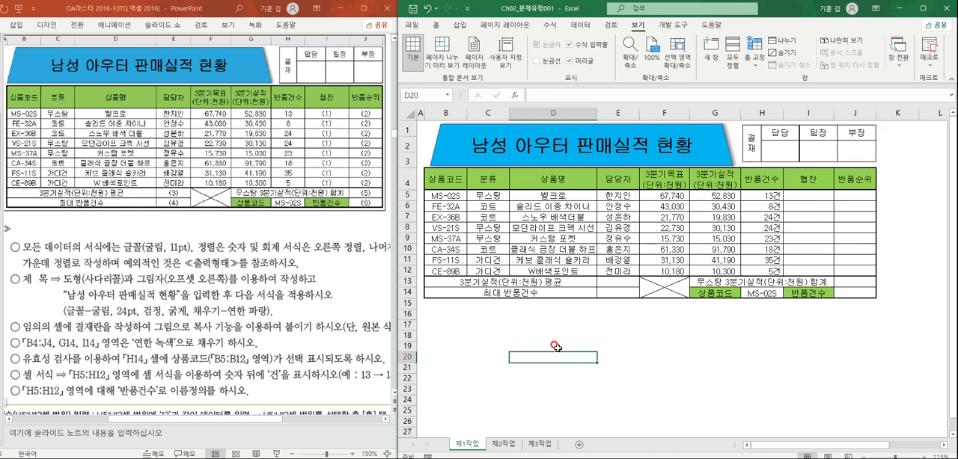
- Nudge the title trapezoid slightly left above the table and check the approval box picture's placement
{"action": "scroll", "coordinate": [564, 343], "scroll_direction": "up", "scroll_amount": 1}
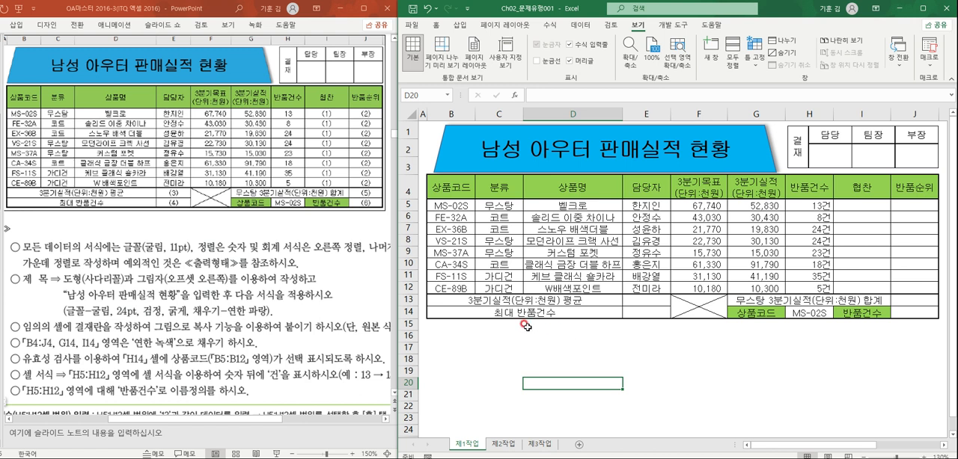
{"action": "left_click", "coordinate": [581, 166]}
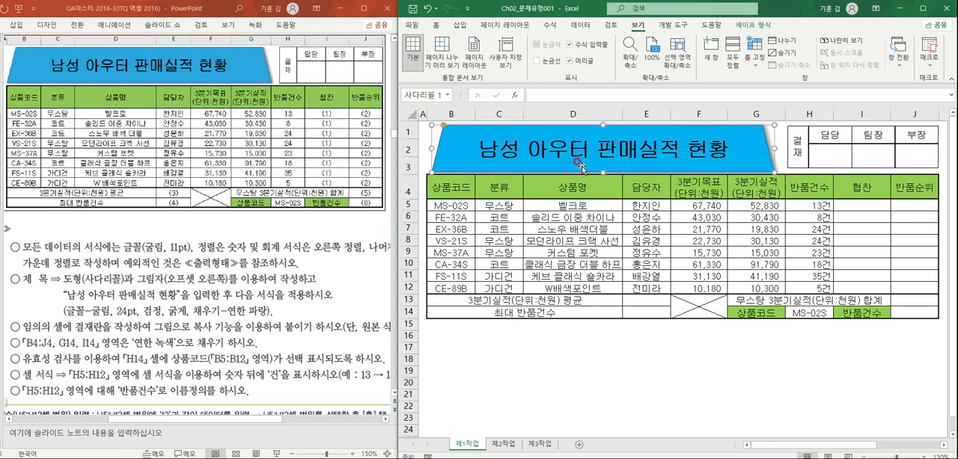
{"action": "left_click", "coordinate": [832, 161]}
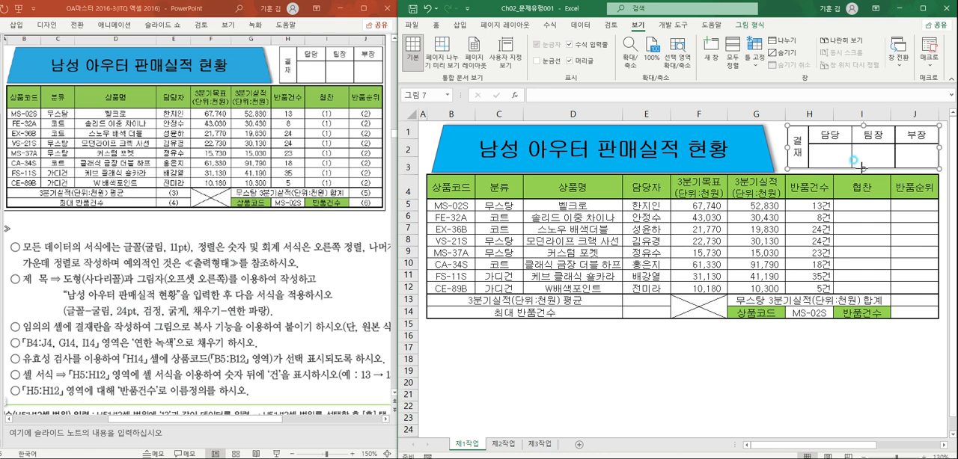
{"action": "left_click", "coordinate": [812, 383]}
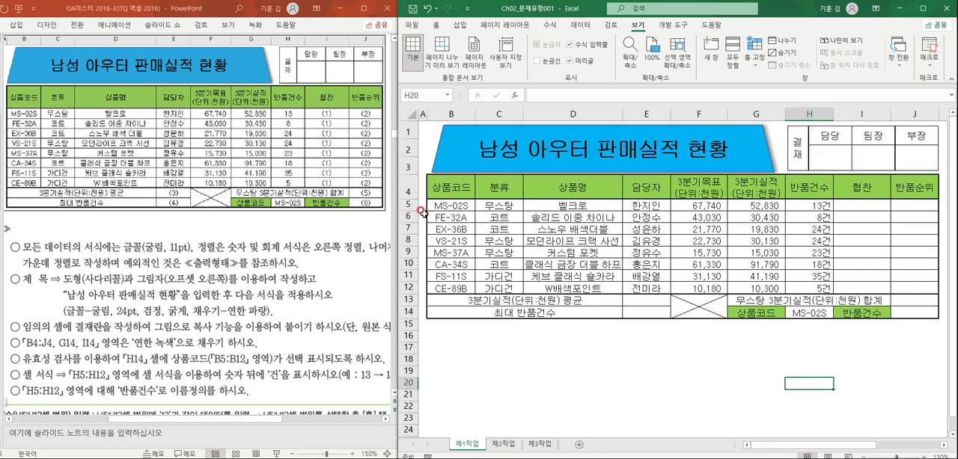
- Increase the height of rows 5 to 14 evenly so the table's data and summary rows are less cramped
{"action": "left_click_drag", "start_coordinate": [410, 204], "coordinate": [410, 317]}
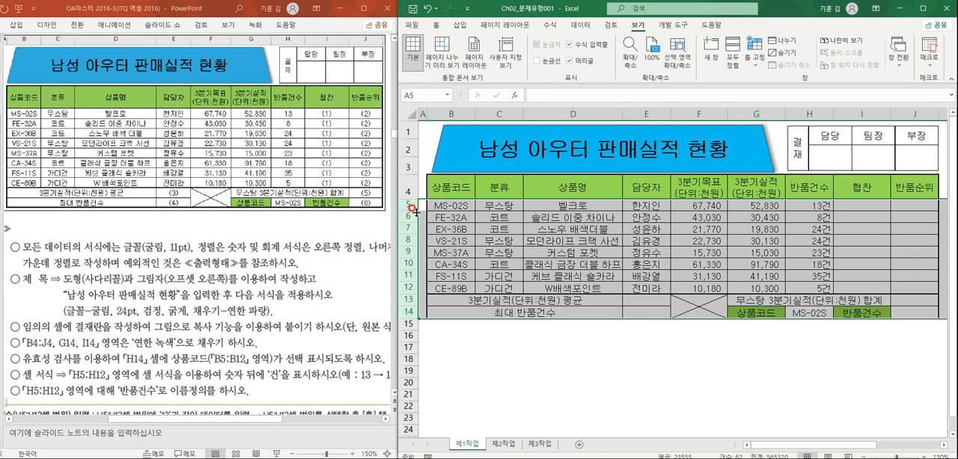
{"action": "left_click_drag", "start_coordinate": [408, 320], "coordinate": [408, 322]}
{"action": "left_click", "coordinate": [617, 363]}
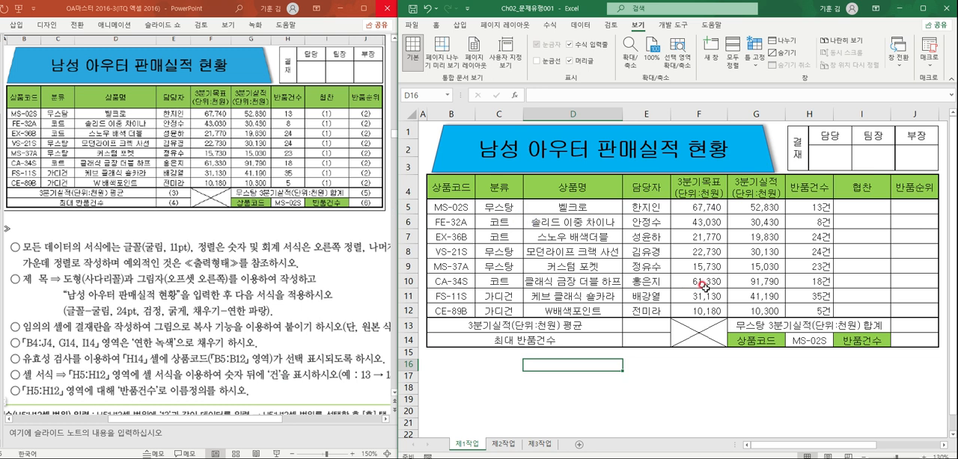
- Review the formatting of B4:J14, including borders, the diagonally crossed cell F13, the green header fill and the number formats in F5:H12
{"action": "left_click", "coordinate": [446, 181]}
{"action": "left_click_drag", "start_coordinate": [519, 209], "coordinate": [914, 344]}
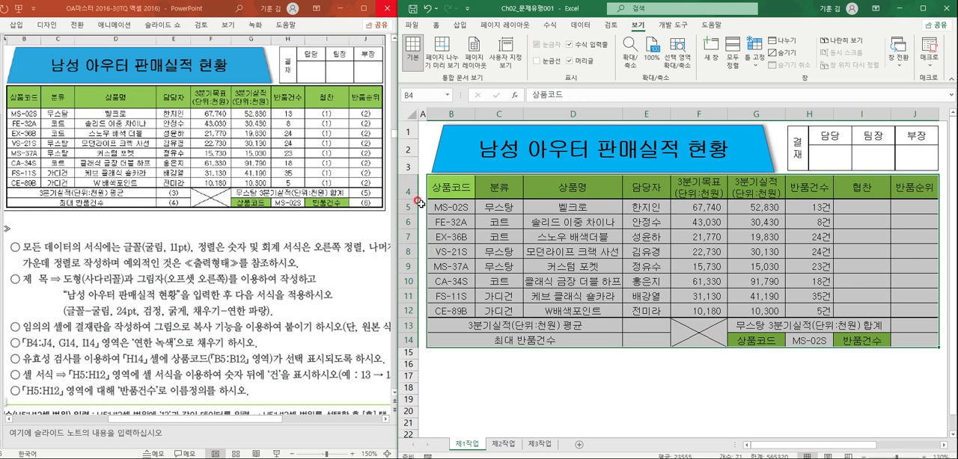
{"action": "left_click", "coordinate": [448, 207]}
{"action": "left_click_drag", "start_coordinate": [453, 187], "coordinate": [895, 338]}
{"action": "left_click", "coordinate": [837, 271]}
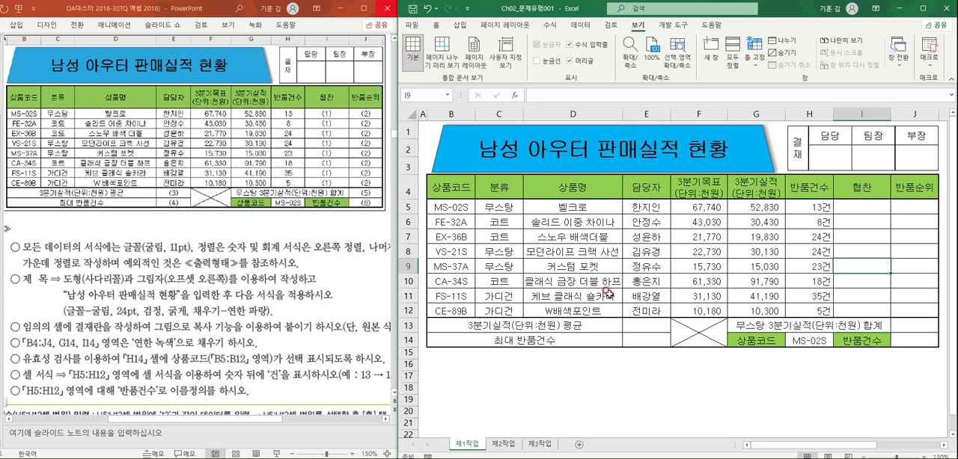
{"action": "left_click", "coordinate": [706, 334]}
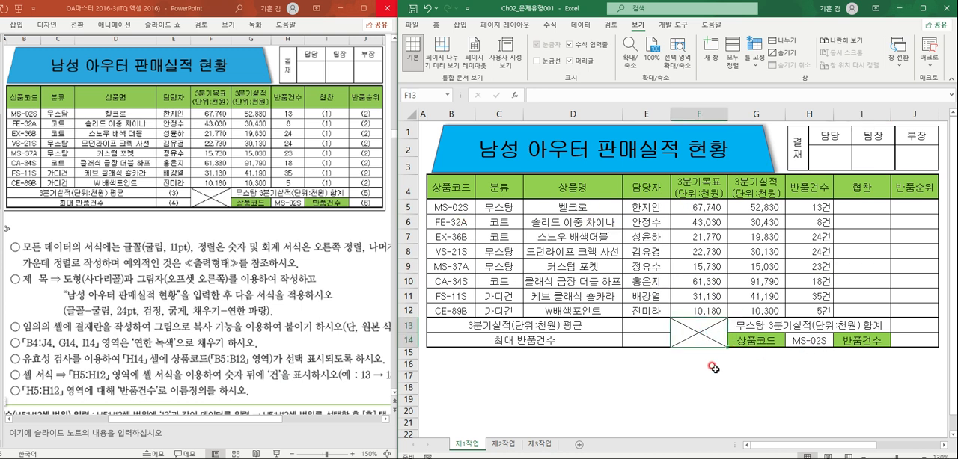
{"action": "left_click_drag", "start_coordinate": [463, 189], "coordinate": [805, 187]}
{"action": "left_click_drag", "start_coordinate": [854, 448], "coordinate": [711, 449]}
{"action": "left_click", "coordinate": [804, 340]}
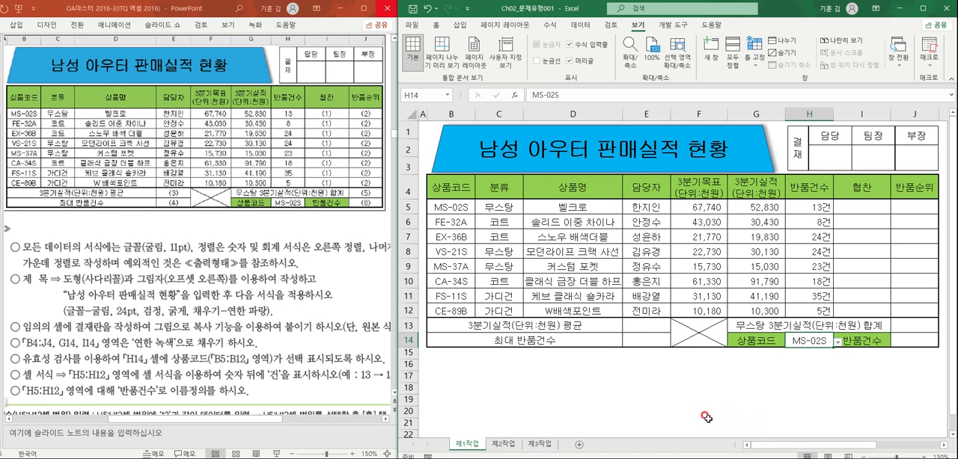
{"action": "left_click_drag", "start_coordinate": [698, 207], "coordinate": [822, 307]}
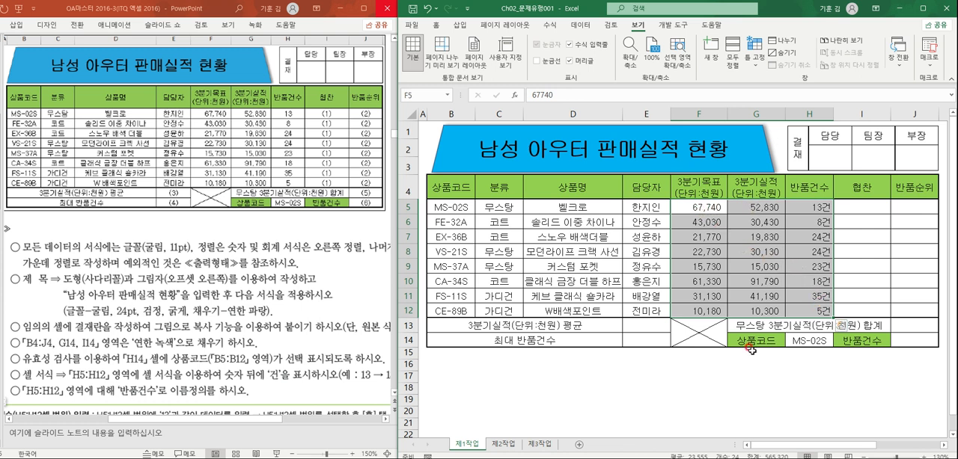
{"action": "left_click", "coordinate": [813, 297]}
{"action": "left_click_drag", "start_coordinate": [819, 204], "coordinate": [818, 312]}
{"action": "left_click", "coordinate": [783, 384]}
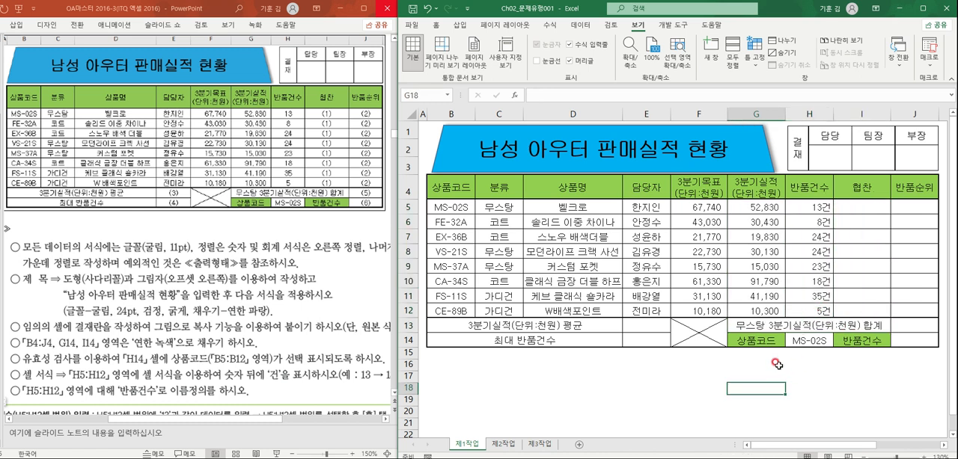
- Review the data validation command for cell H14, the title trapezoid and the approval box picture
{"action": "left_click", "coordinate": [803, 342]}
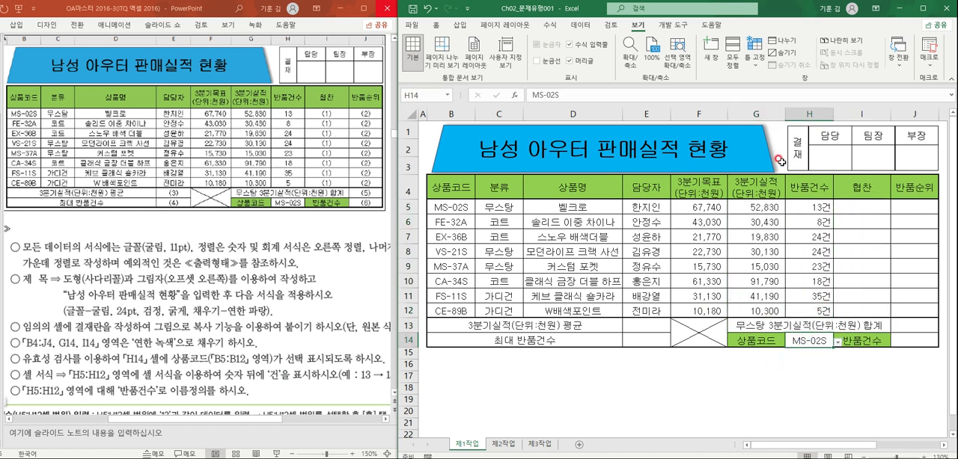
{"action": "left_click", "coordinate": [578, 28]}
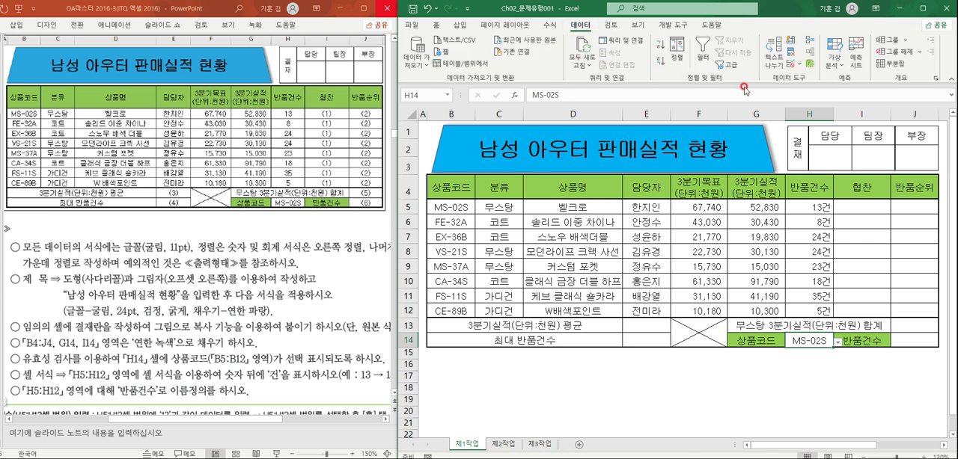
{"action": "left_click", "coordinate": [800, 66]}
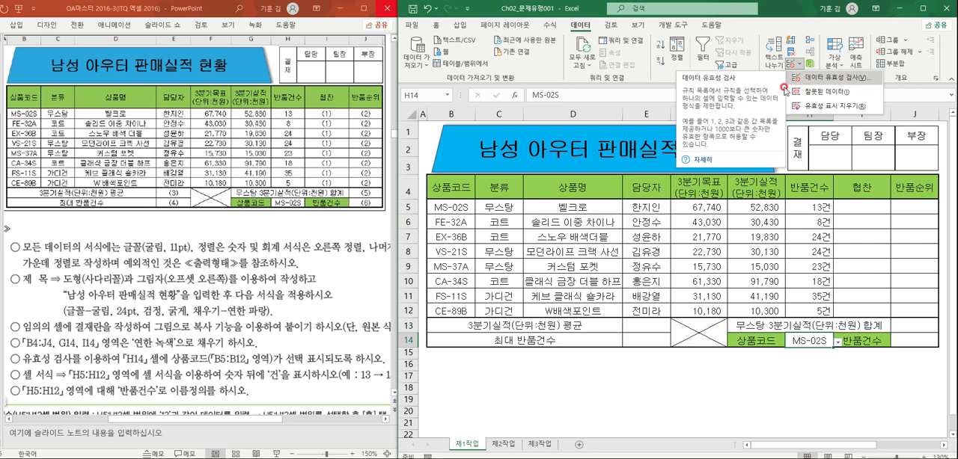
{"action": "left_click", "coordinate": [662, 372]}
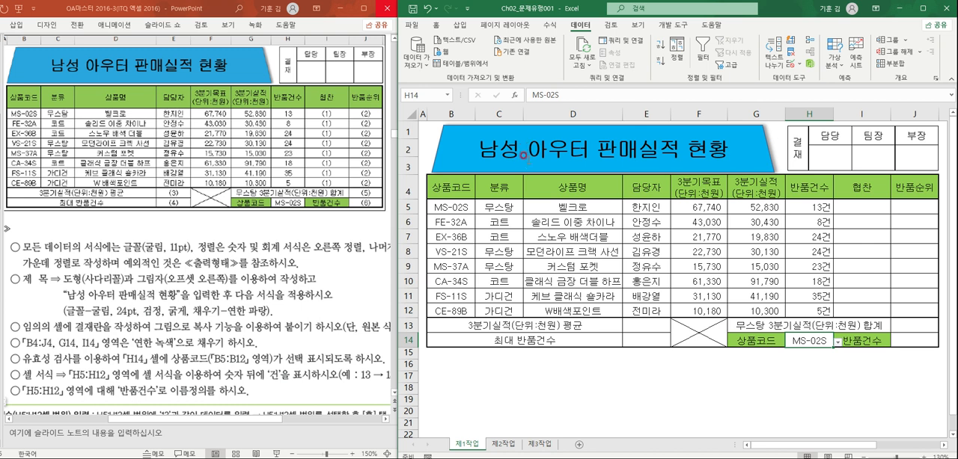
{"action": "left_click", "coordinate": [524, 156]}
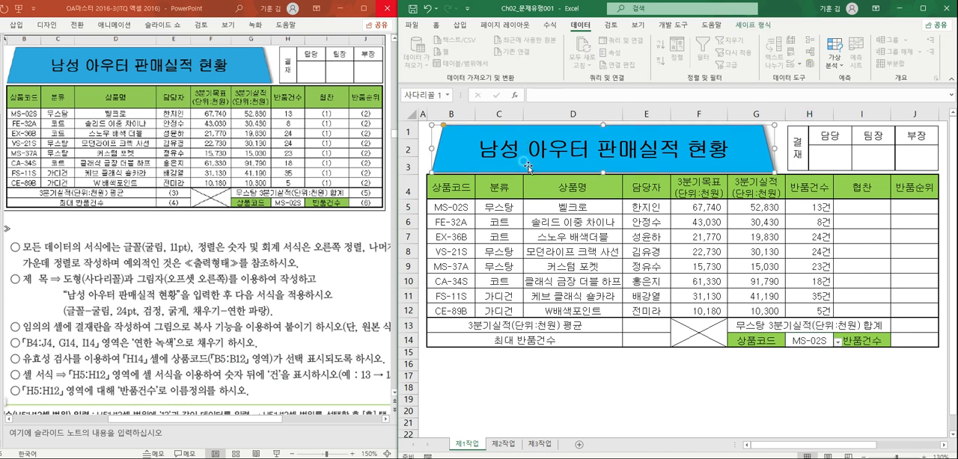
{"action": "left_click", "coordinate": [849, 160]}
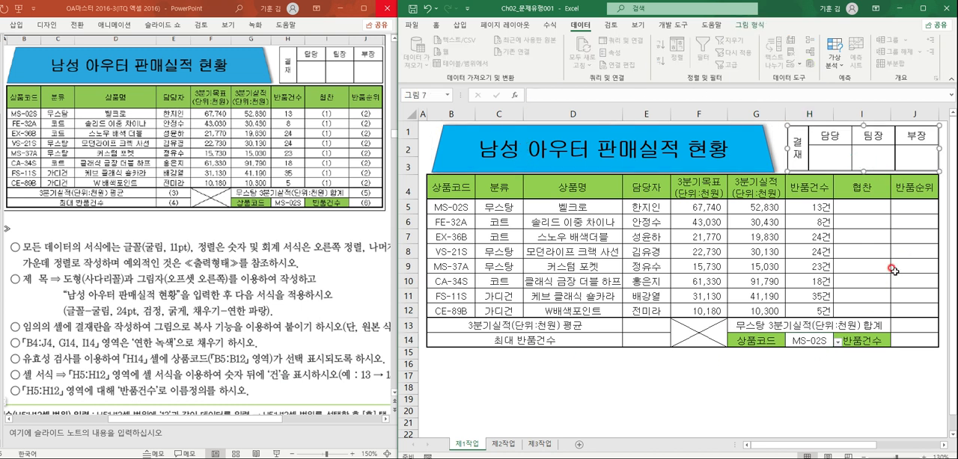
{"action": "left_click", "coordinate": [684, 384]}
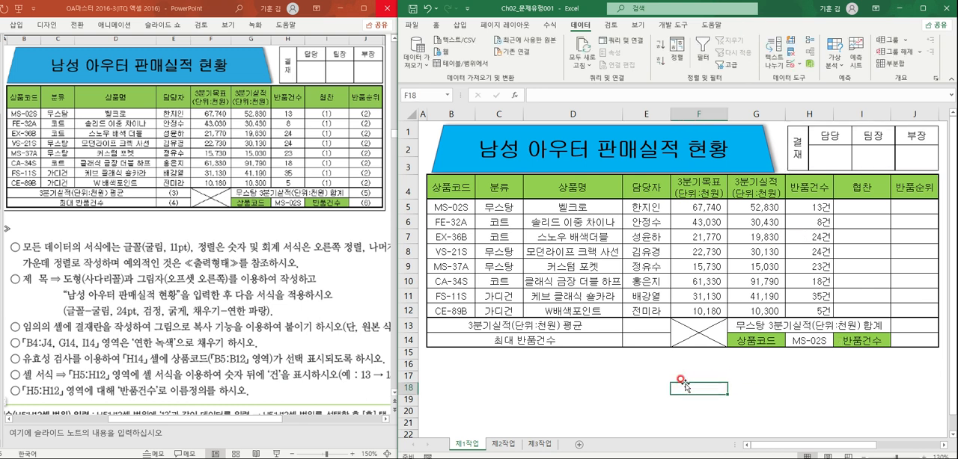